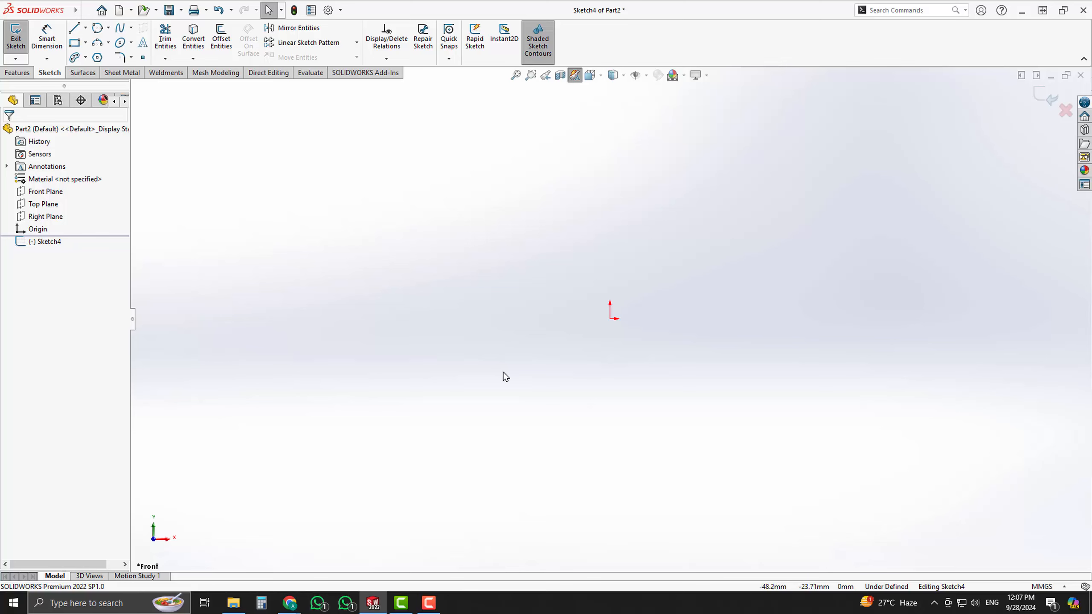
pyautogui.press('c')
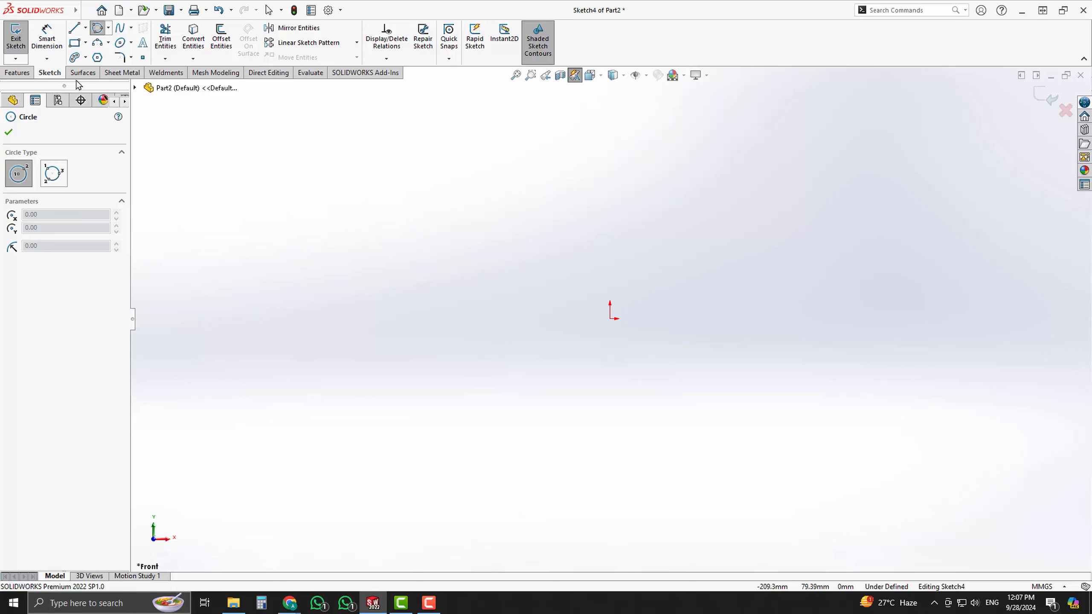
pyautogui.click(108, 27)
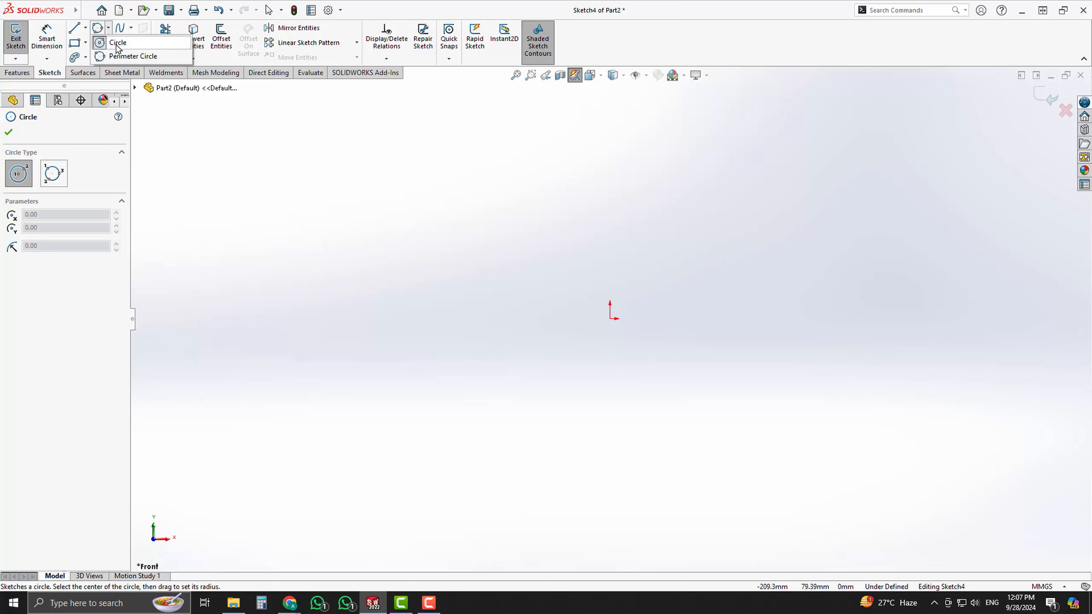
pyautogui.click(120, 45)
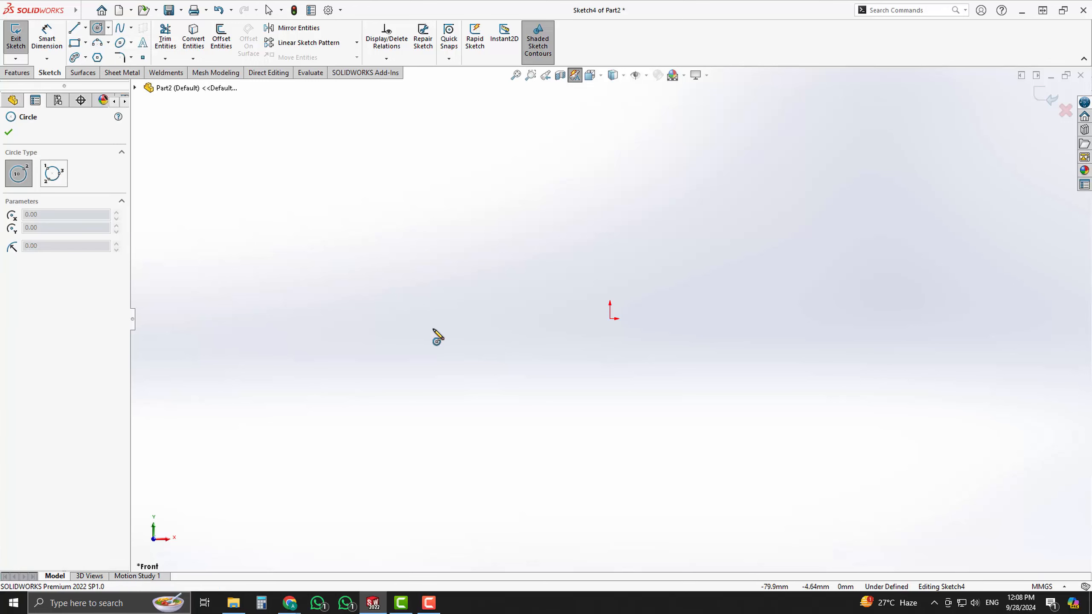
pyautogui.press('Escape')
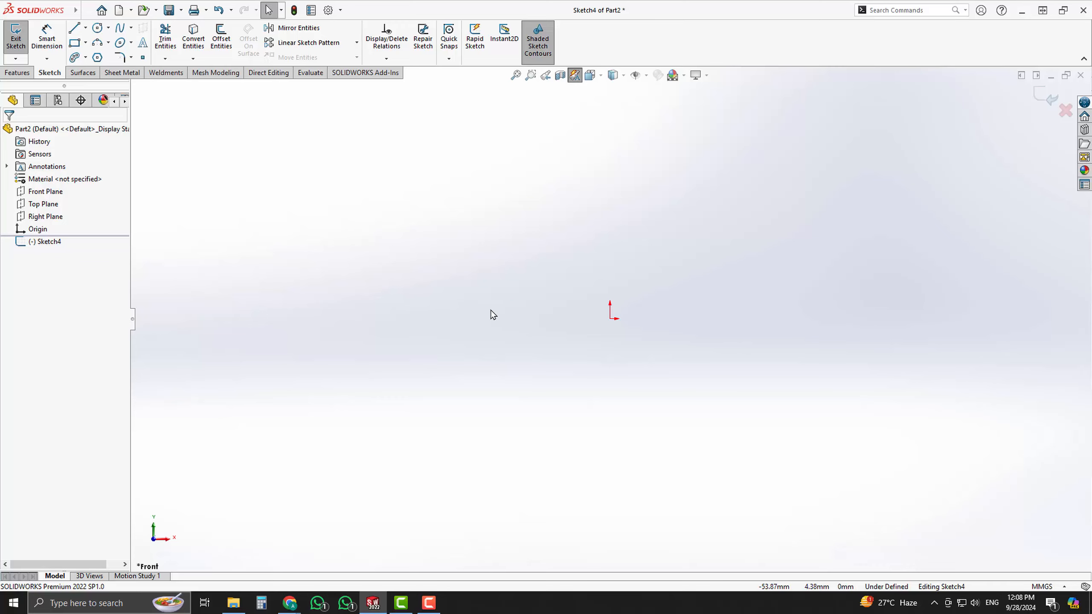
pyautogui.press('s')
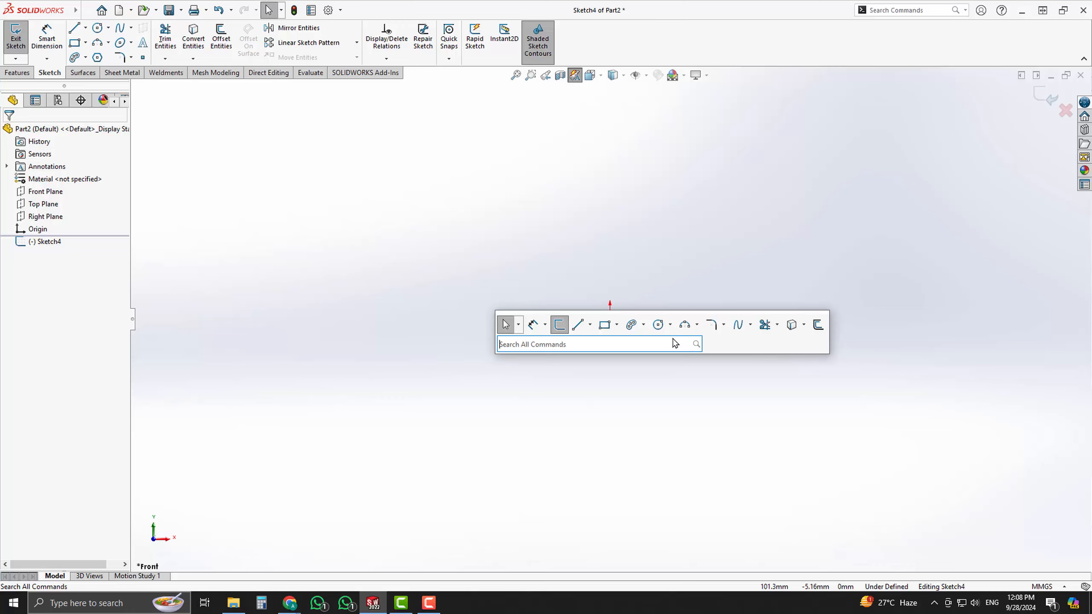
pyautogui.click(616, 254)
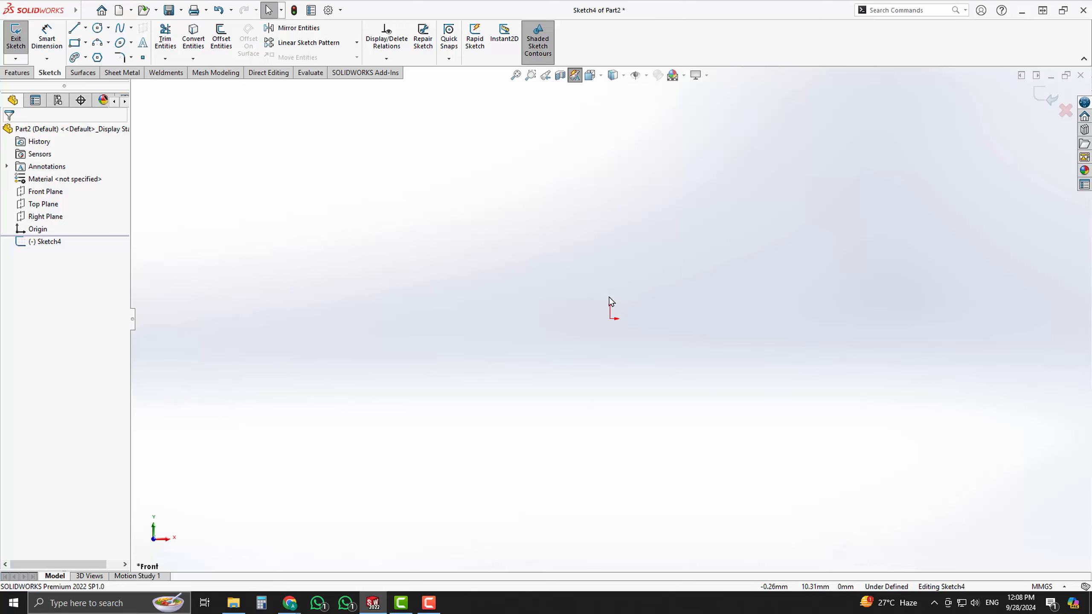
pyautogui.press('c')
pyautogui.moveTo(664, 347); pyautogui.dragTo(695, 356, button='right')
# - Sketch a circle of about 28 mm radius centred on the origin and dimension its diameter, accepting the drawn size
pyautogui.moveTo(677, 373); pyautogui.dragTo(739, 374, button='right')
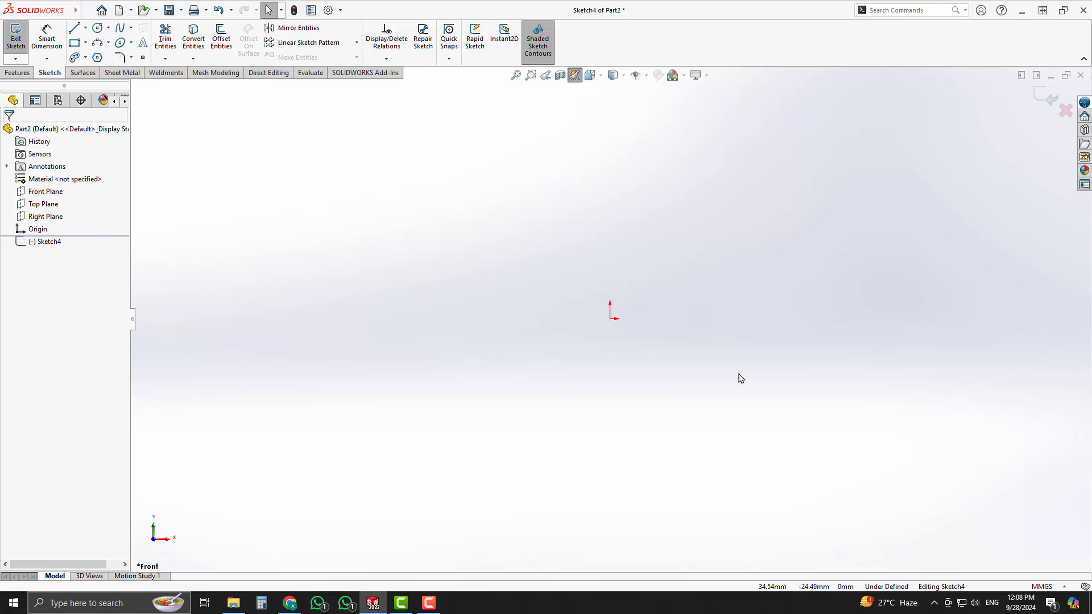
pyautogui.click(610, 318)
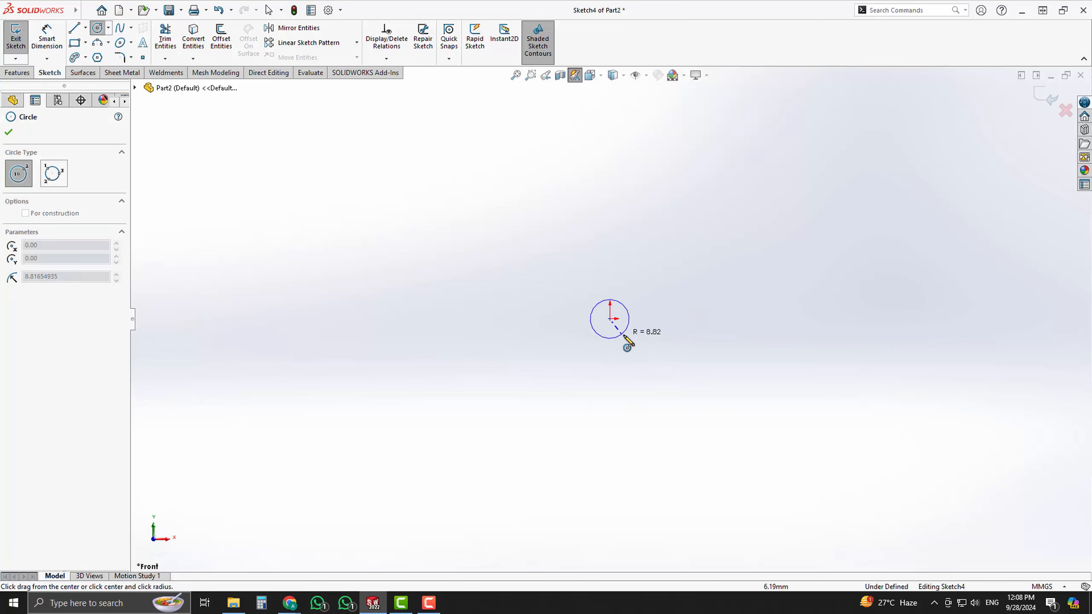
pyautogui.click(669, 299)
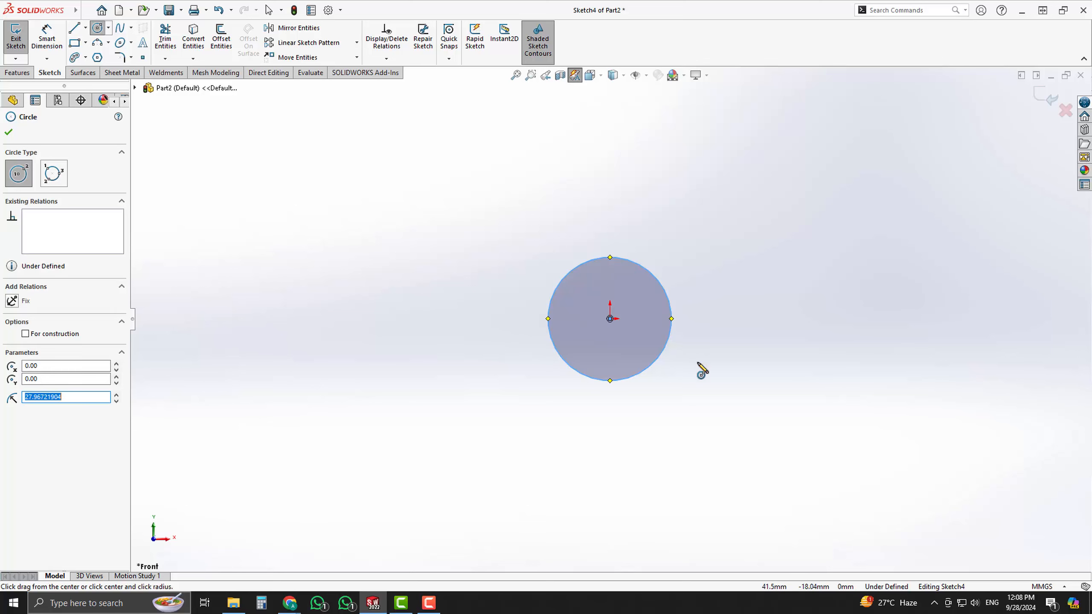
pyautogui.moveTo(675, 351); pyautogui.dragTo(699, 290, button='right')
pyautogui.click(671, 313)
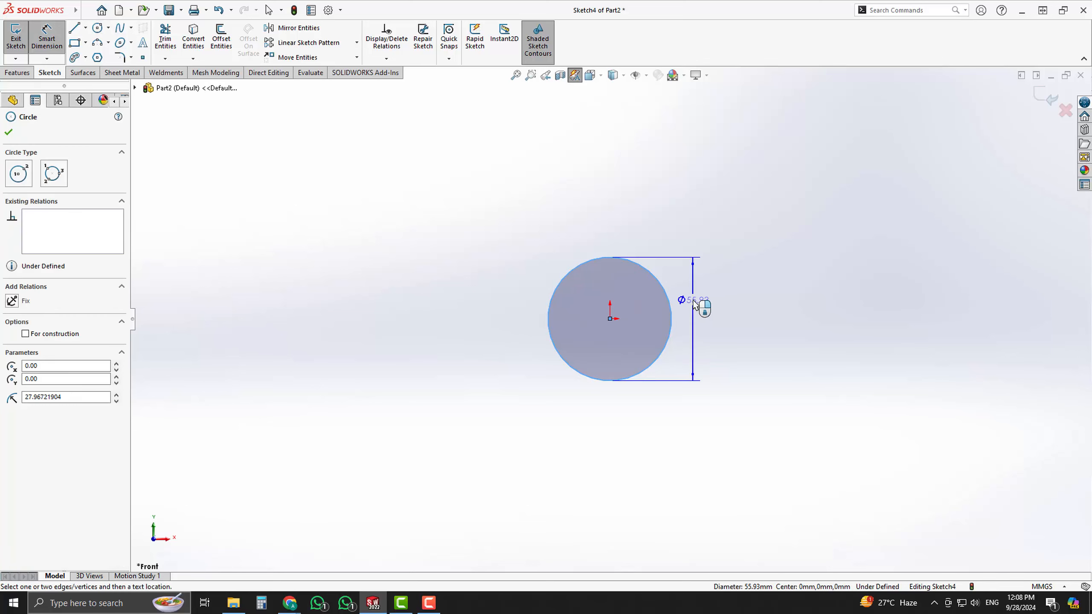
pyautogui.click(696, 302)
pyautogui.press('Return')
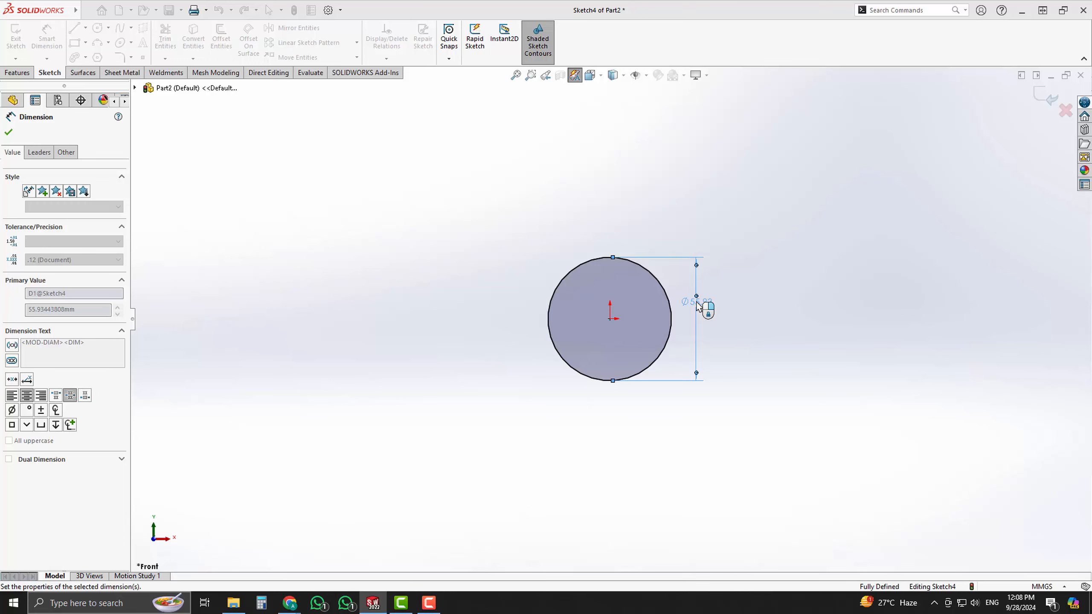
pyautogui.click(759, 359)
# - Sketch a concentric outer circle of about 60 mm radius centred on the origin and dimension its diameter
pyautogui.moveTo(746, 349); pyautogui.dragTo(848, 344, button='right')
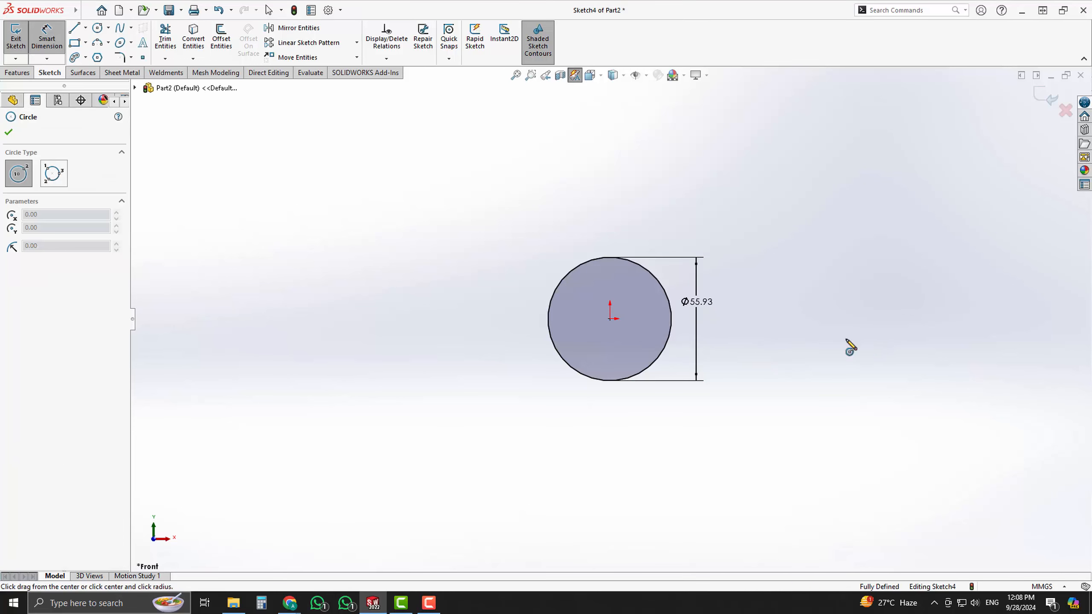
pyautogui.click(611, 318)
pyautogui.click(726, 384)
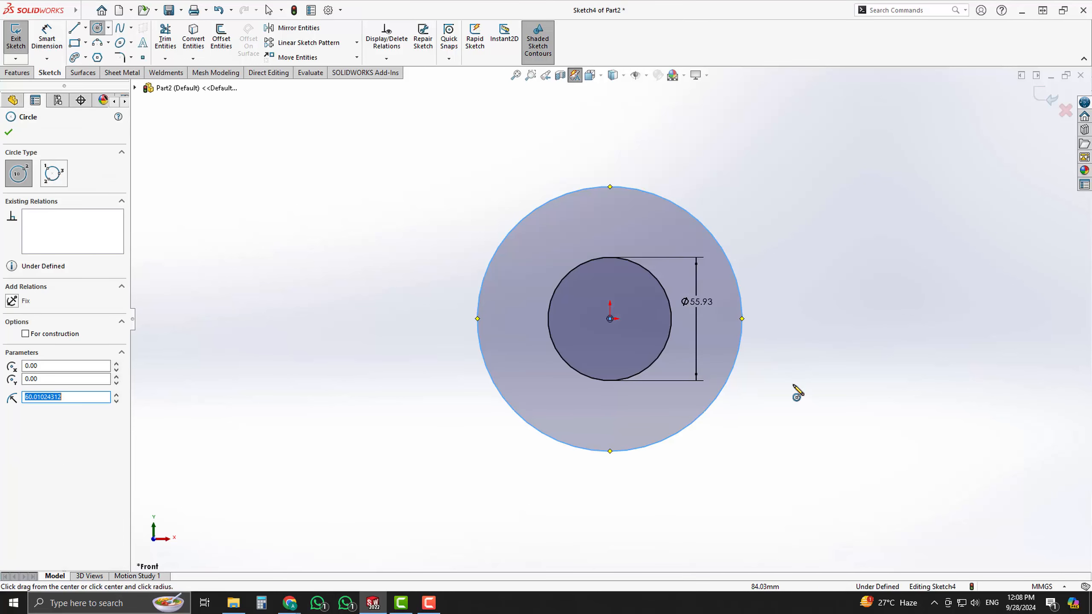
pyautogui.press('Escape')
pyautogui.moveTo(795, 372); pyautogui.dragTo(800, 290, button='right')
pyautogui.click(751, 317)
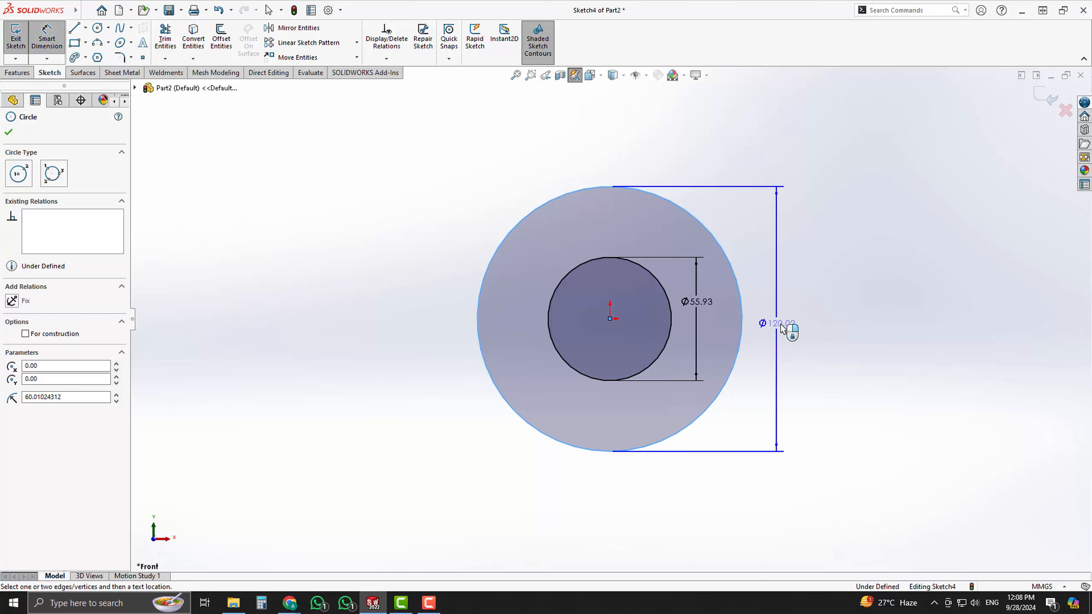
pyautogui.click(833, 372)
pyautogui.click(735, 308)
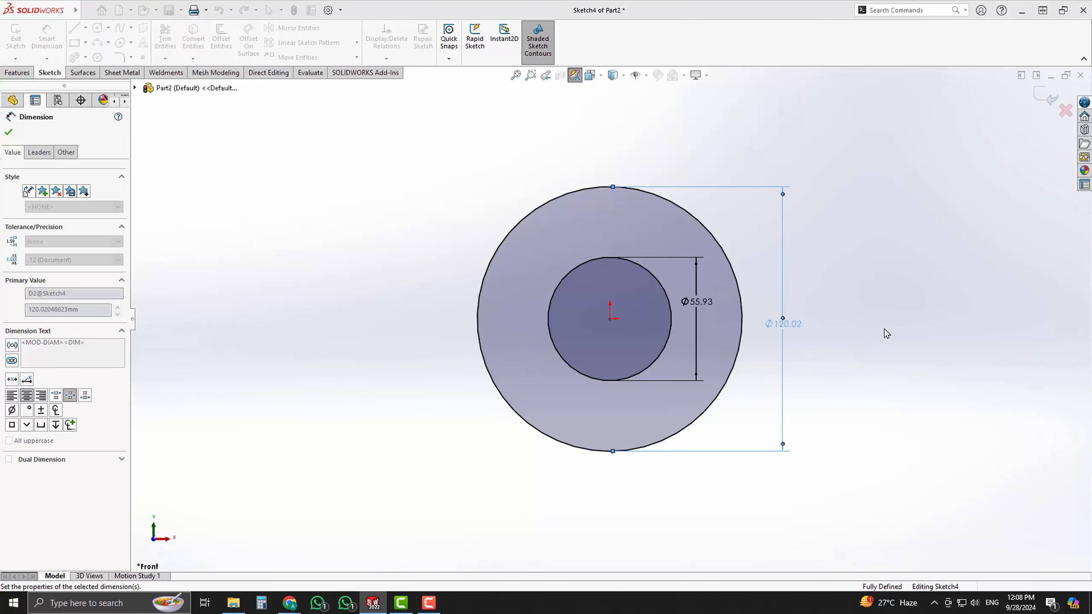
pyautogui.press('Escape')
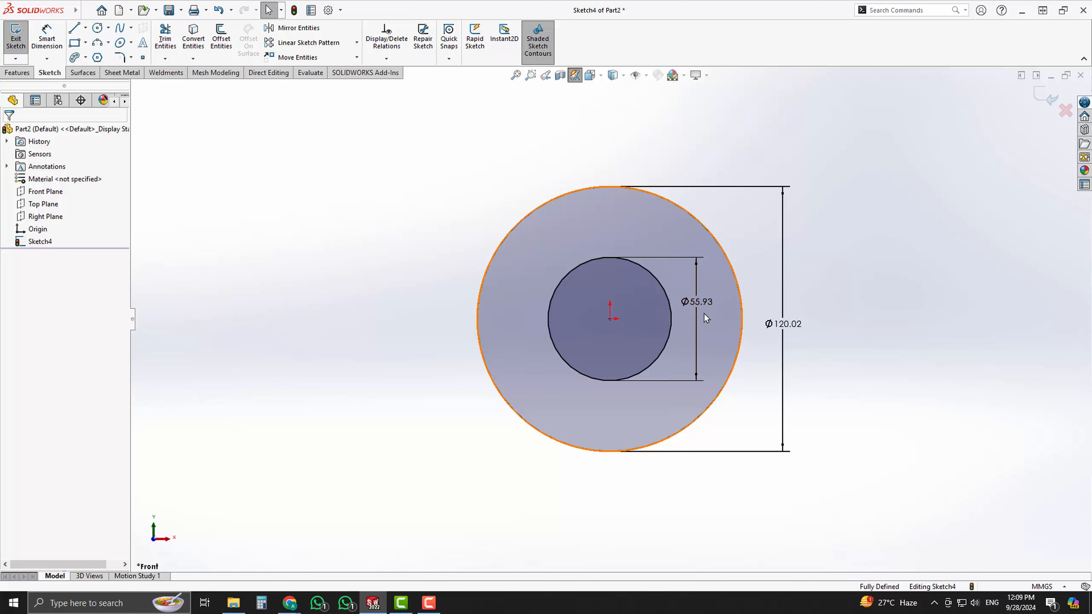
# - Display both circles' diameter dimensions as radii, and shift the inner circle's radius label slightly upward
pyautogui.click(699, 266)
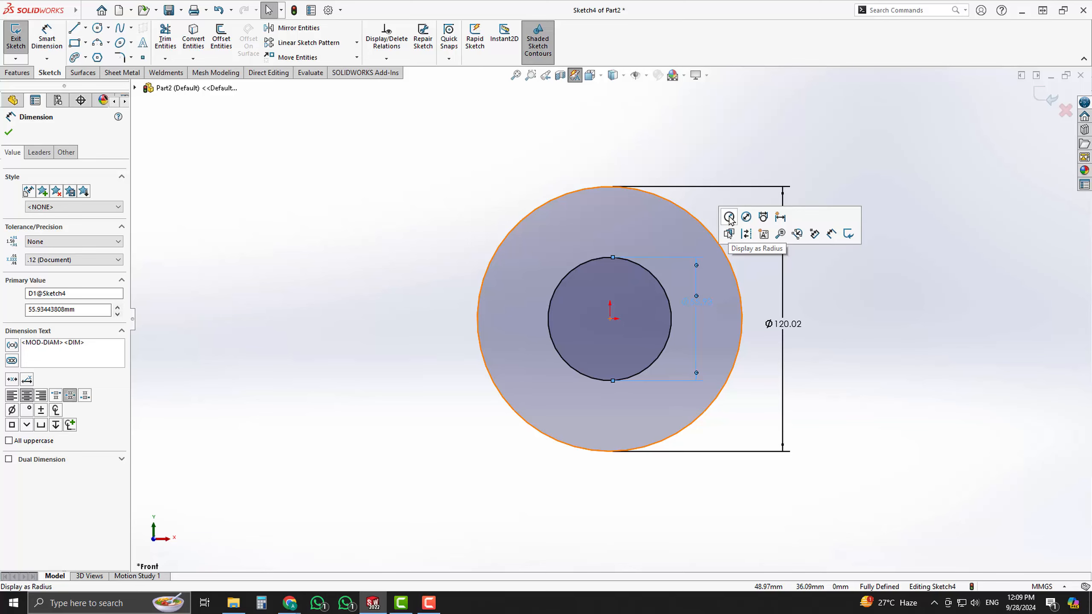
pyautogui.click(728, 217)
pyautogui.click(889, 270)
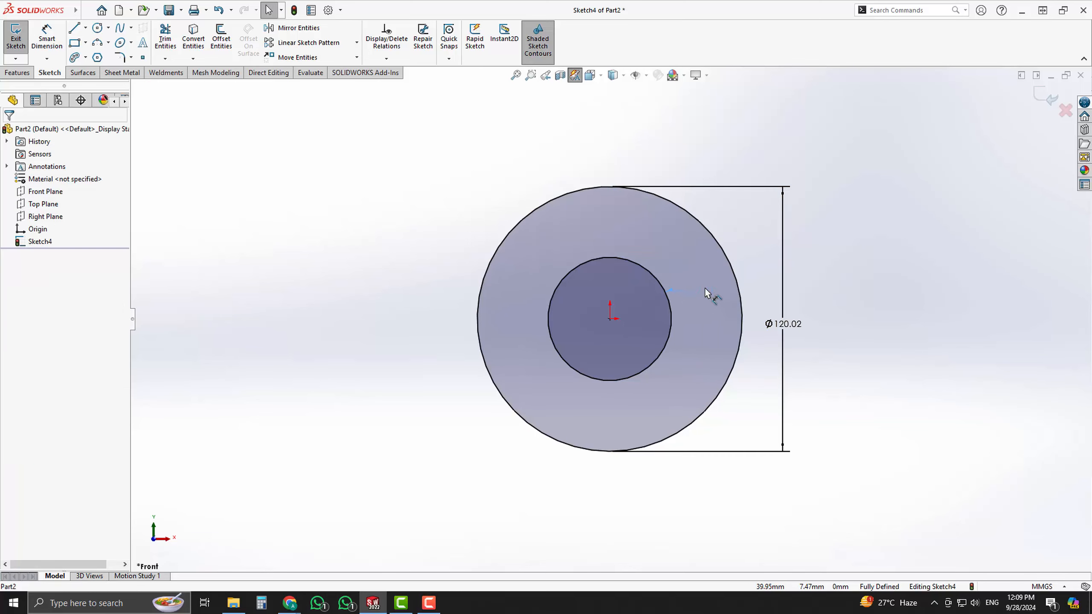
pyautogui.moveTo(705, 289); pyautogui.dragTo(705, 286)
pyautogui.click(884, 329)
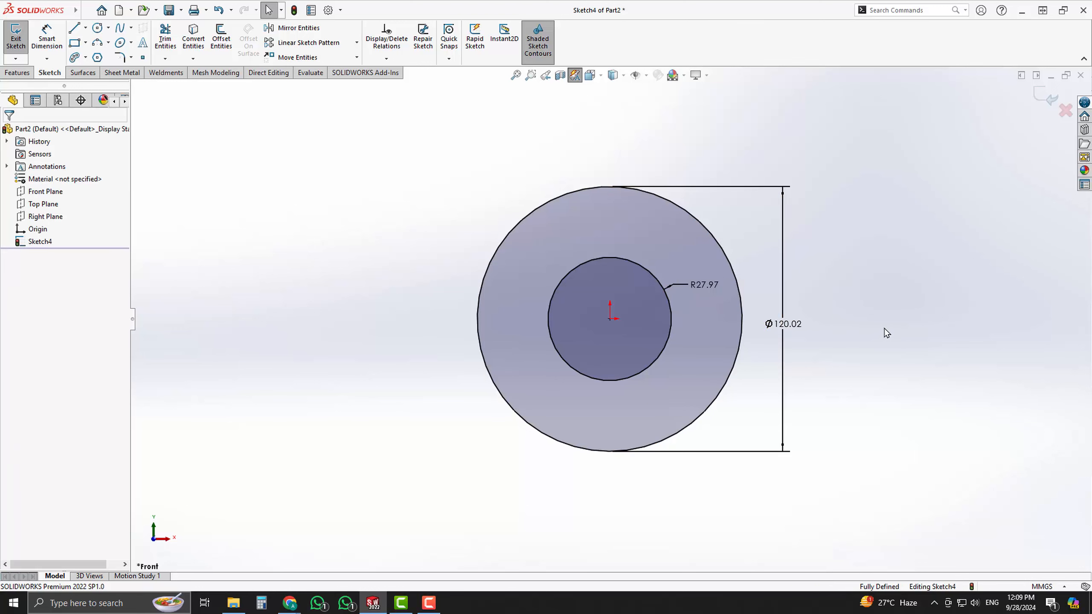
pyautogui.click(799, 327)
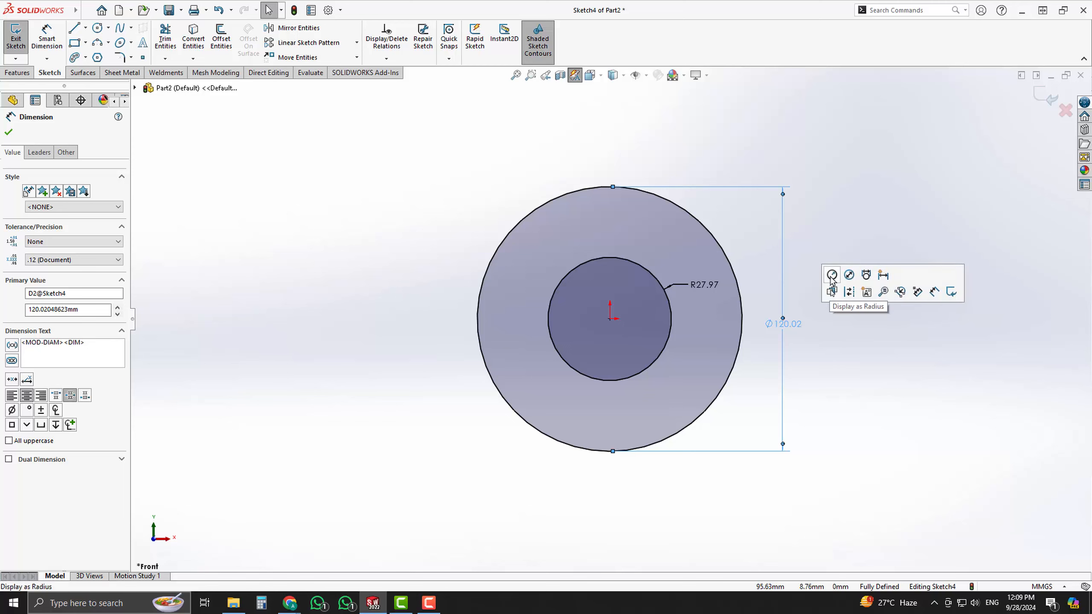
pyautogui.click(831, 275)
pyautogui.click(841, 235)
# - Set the inner circle's radius to 7 mm and the outer circle's radius to 14 mm
pyautogui.doubleClick(705, 285)
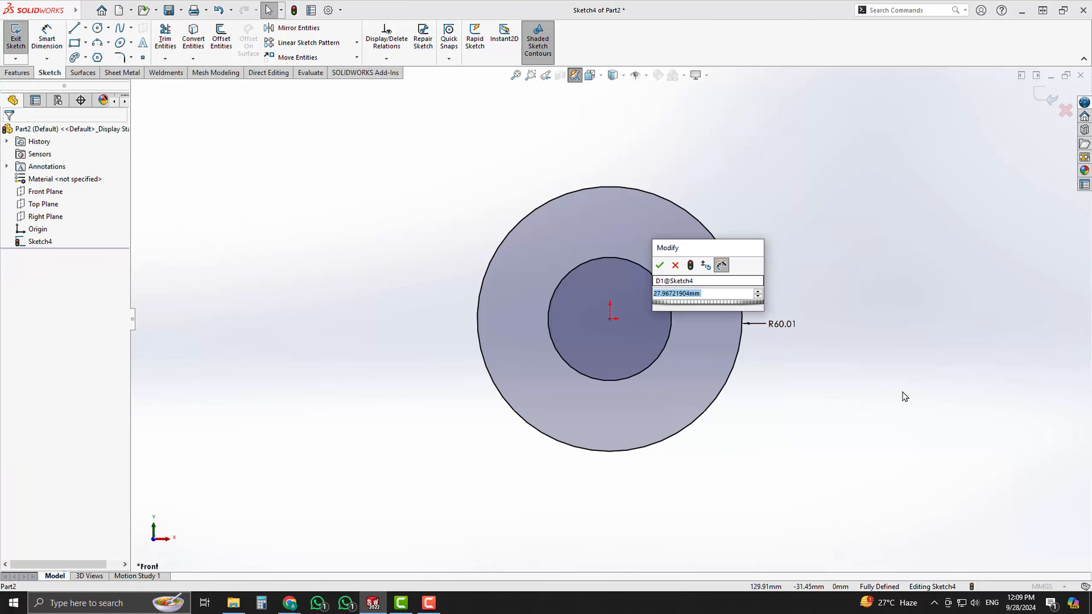
pyautogui.write('7')
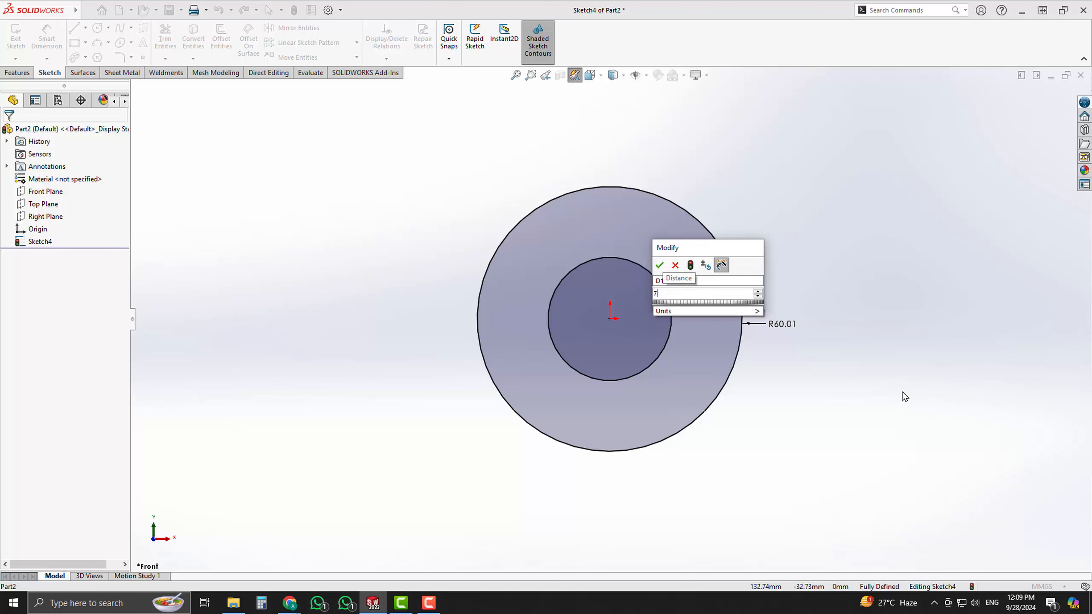
pyautogui.press('Return')
pyautogui.doubleClick(777, 327)
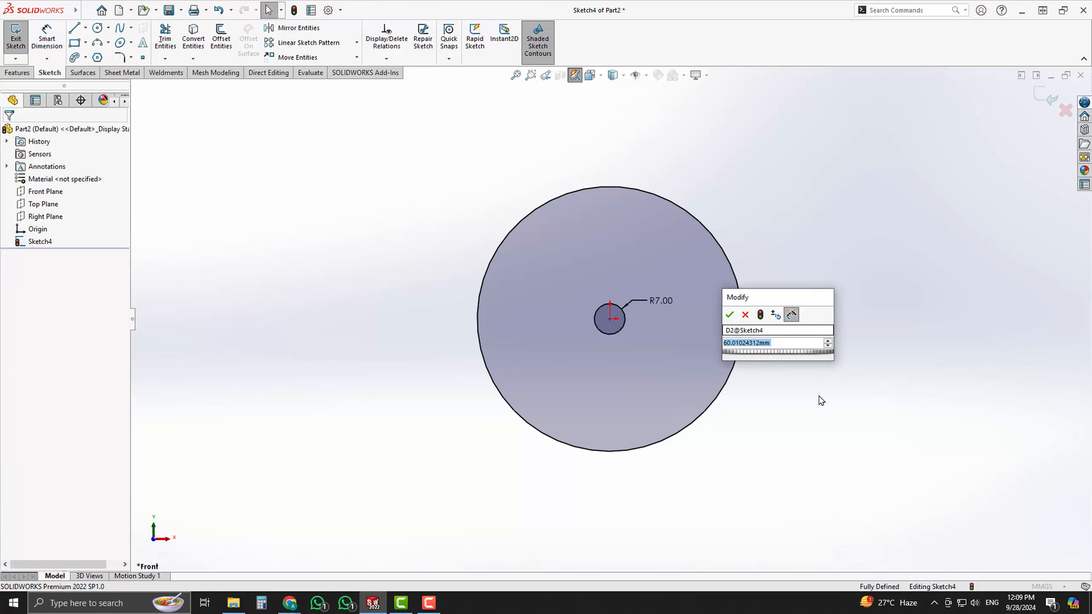
pyautogui.write('14')
pyautogui.press('Return')
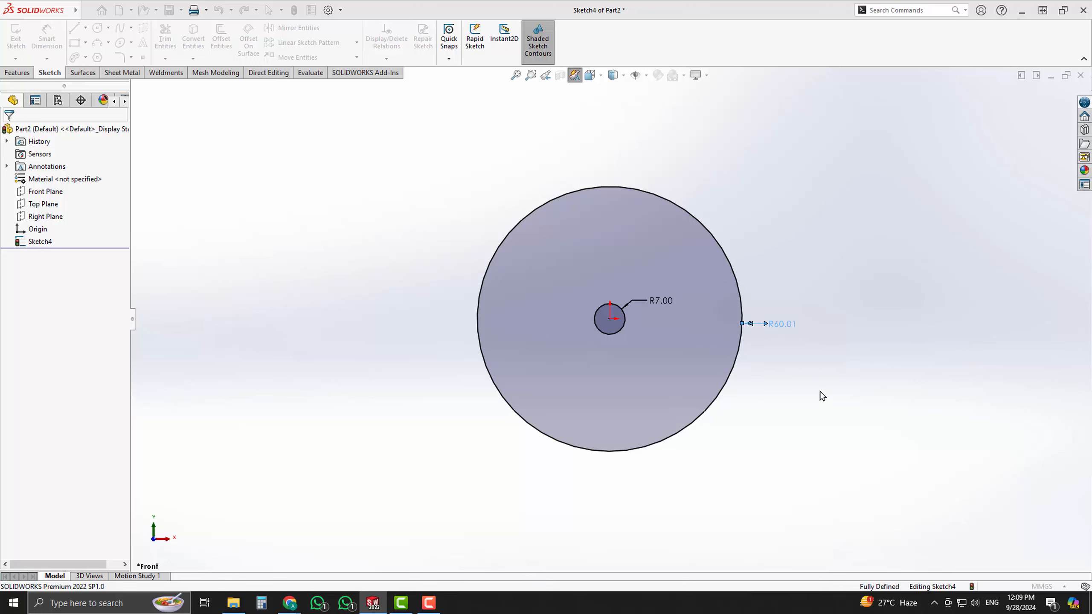
# - Check the reference drawing in the browser, and sketch two concentric circles of about 5.8 mm and 11.8 mm radius above and right of the origin circles
pyautogui.scroll(-5, 585, 309)
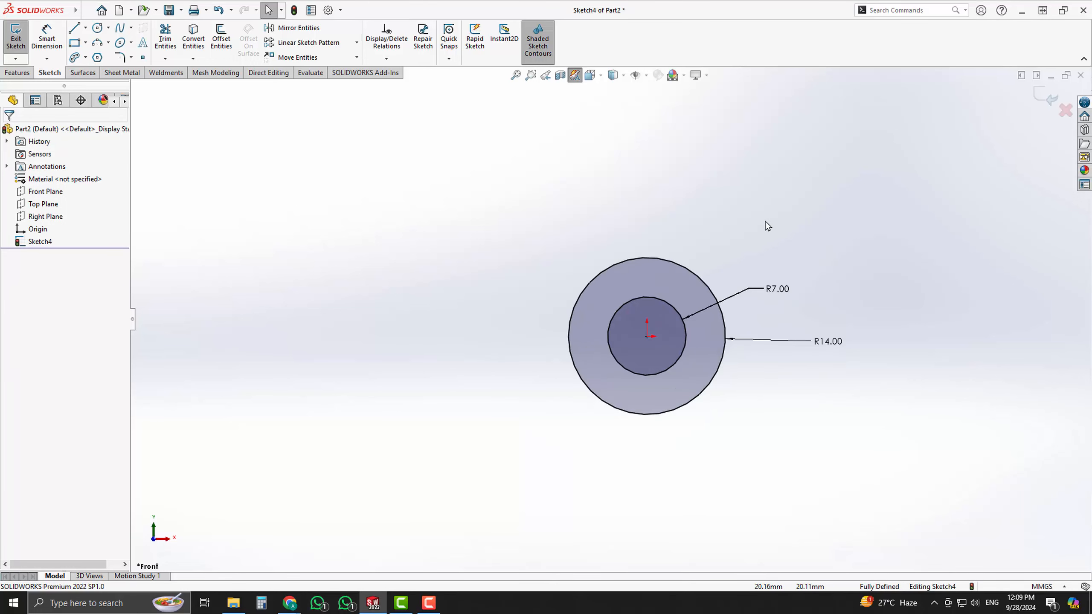
pyautogui.hotkey('alt', 'Tab')
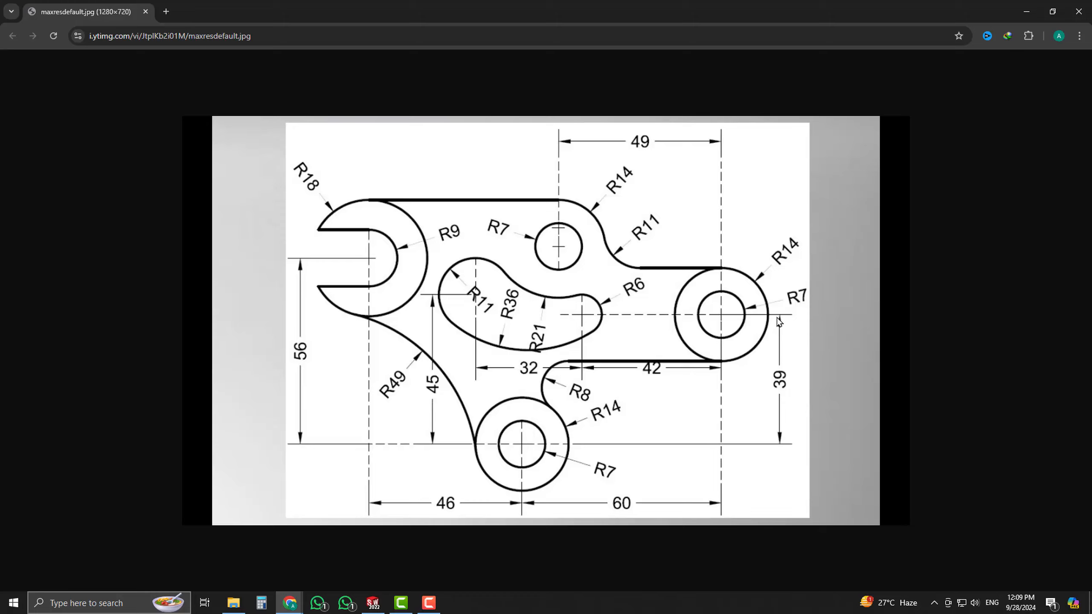
pyautogui.hotkey('alt', 'Tab')
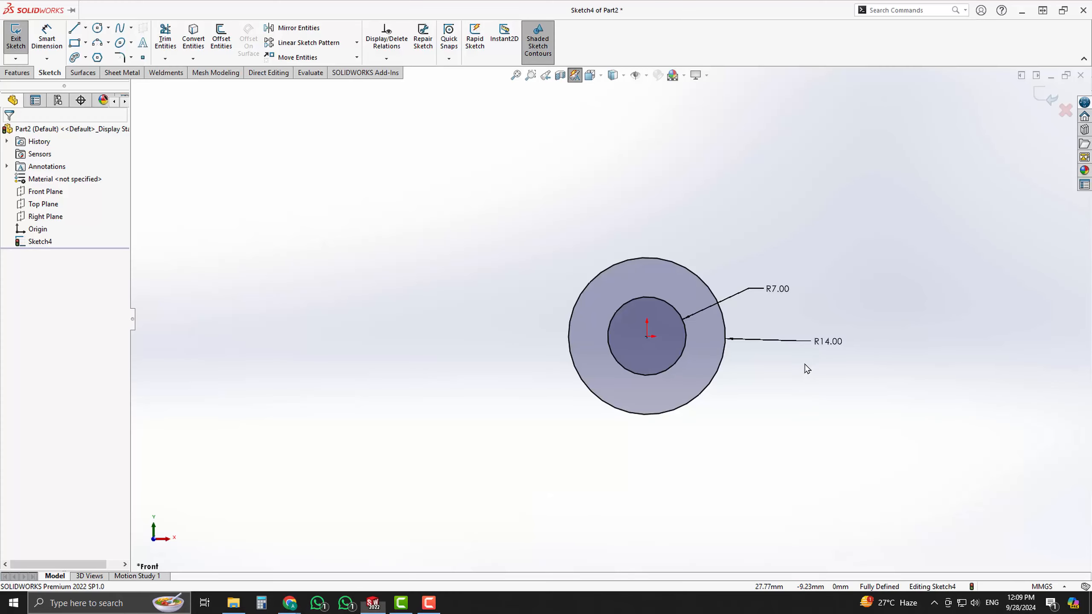
pyautogui.scroll(3, 829, 233)
pyautogui.scroll(-3, 830, 233)
pyautogui.moveTo(769, 246); pyautogui.dragTo(769, 266, button='right')
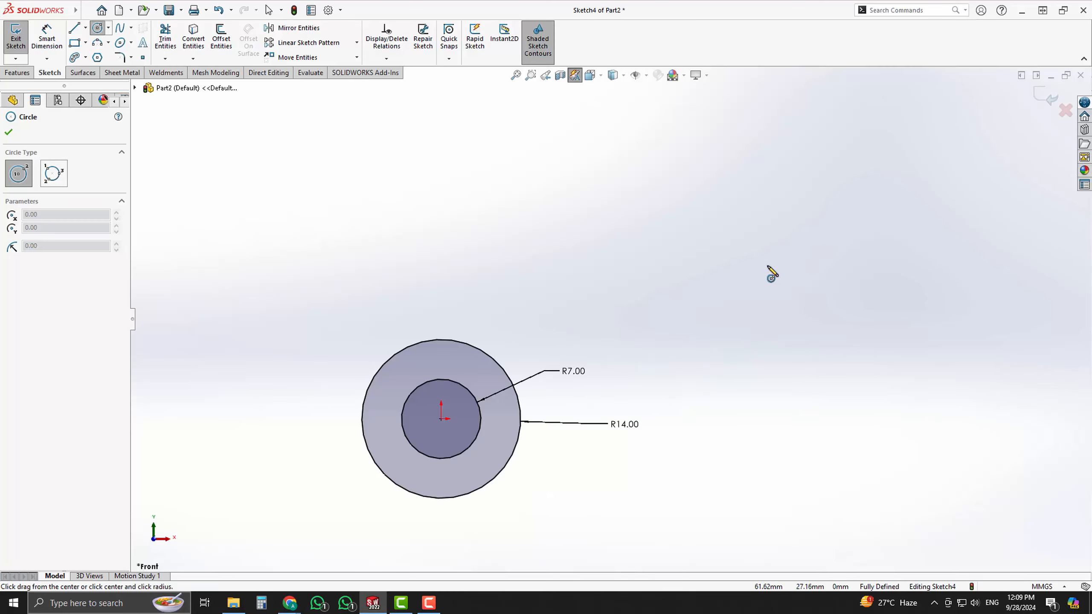
pyautogui.click(736, 267)
pyautogui.click(756, 293)
pyautogui.click(735, 266)
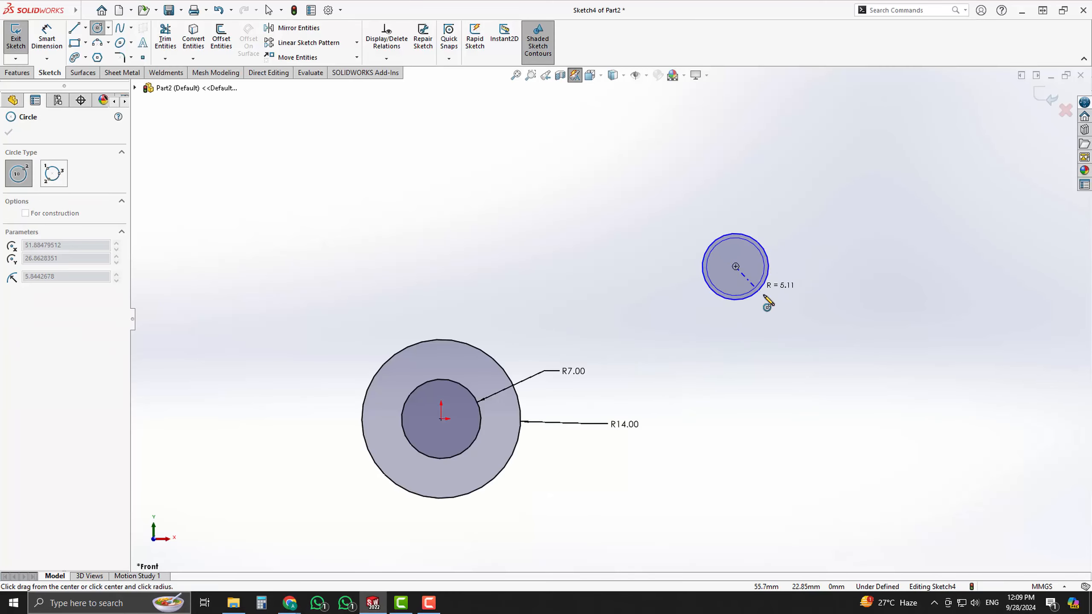
pyautogui.click(789, 307)
pyautogui.press('Escape')
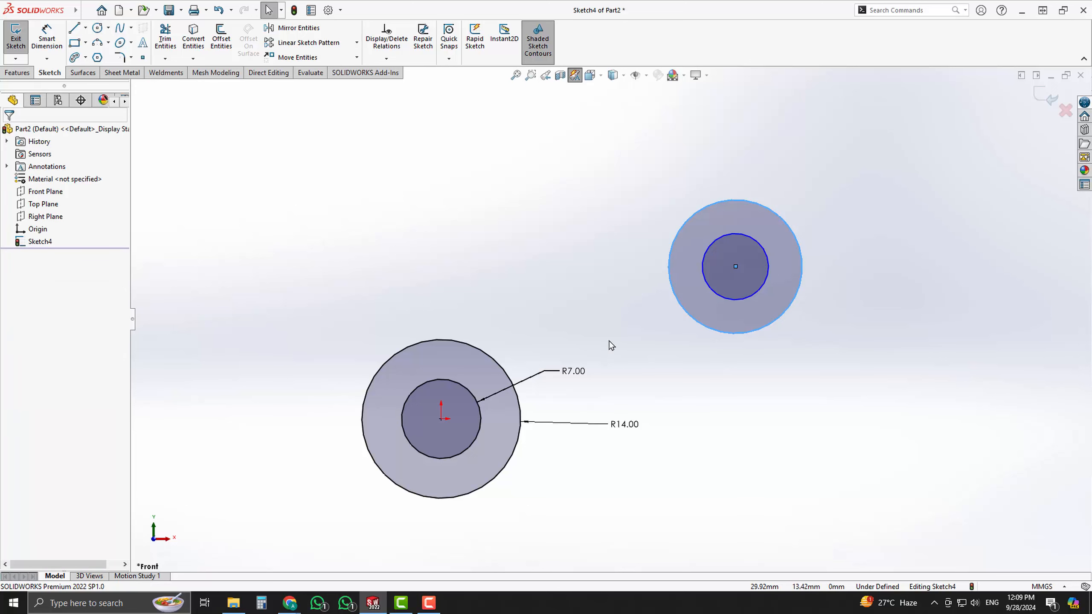
# - Make the new inner circle equal to the 7 mm radius circle and the new outer circle equal to the 14 mm radius circle
pyautogui.click(707, 285)
pyautogui.keyDown('ctrl'); pyautogui.click(465, 392); pyautogui.keyUp('ctrl')
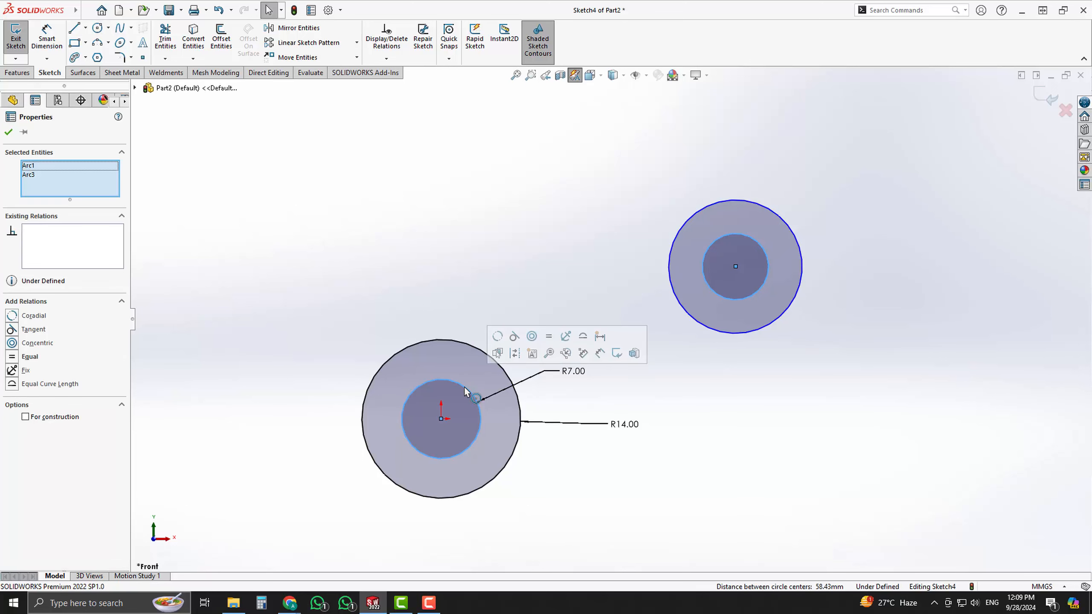
pyautogui.click(549, 338)
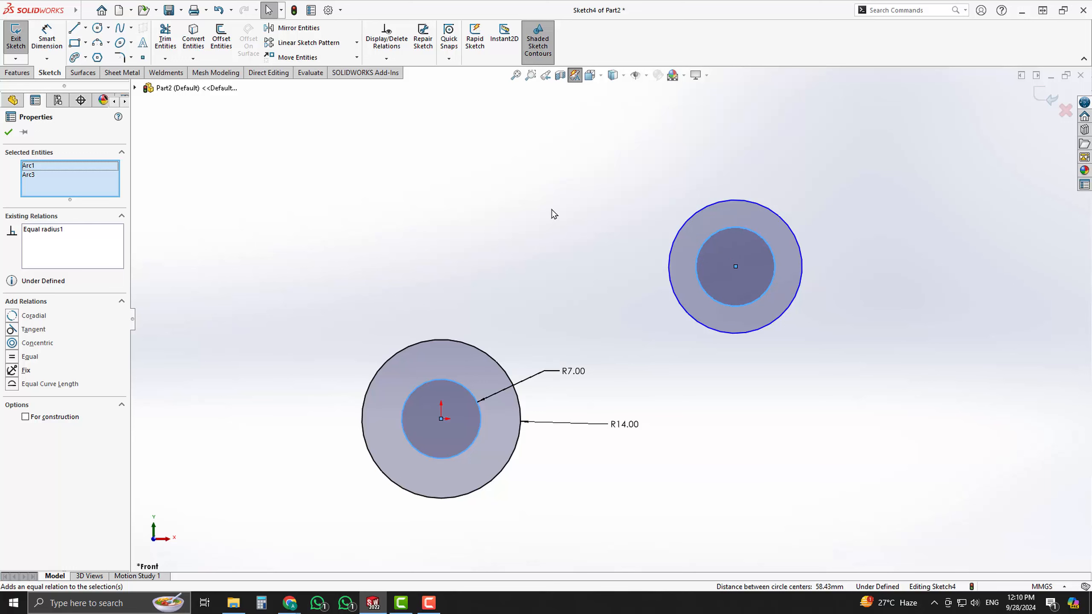
pyautogui.click(552, 213)
pyautogui.click(673, 300)
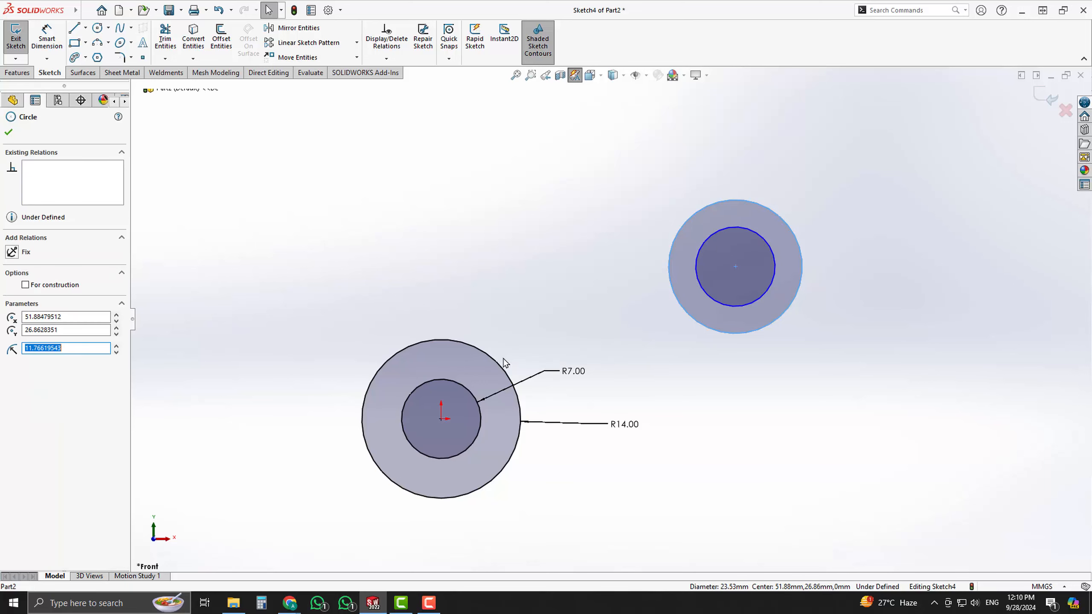
pyautogui.keyDown('ctrl'); pyautogui.click(497, 364); pyautogui.keyUp('ctrl')
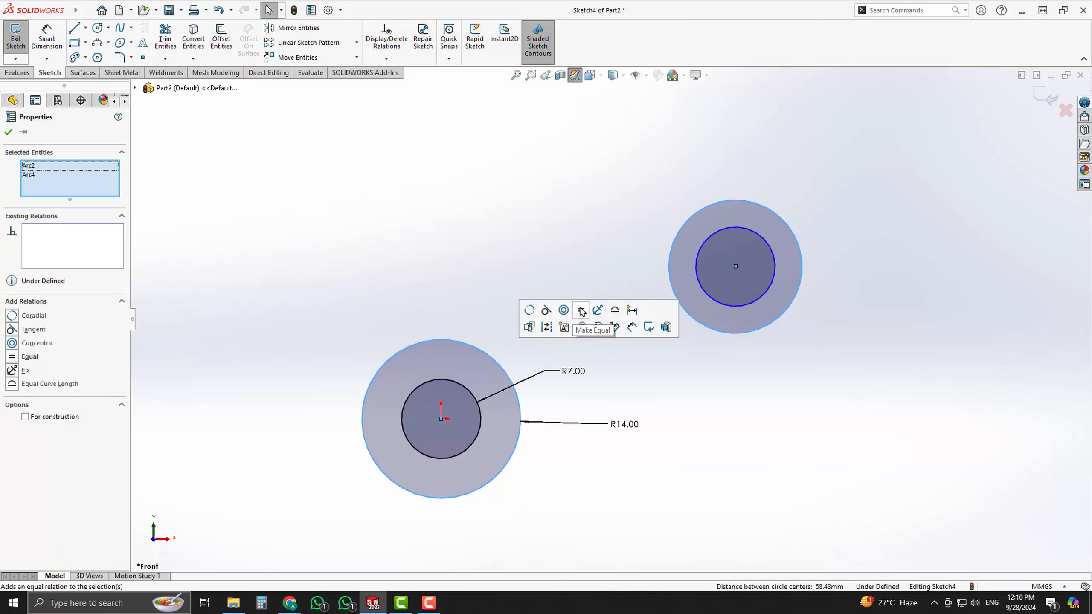
pyautogui.click(580, 309)
pyautogui.click(554, 256)
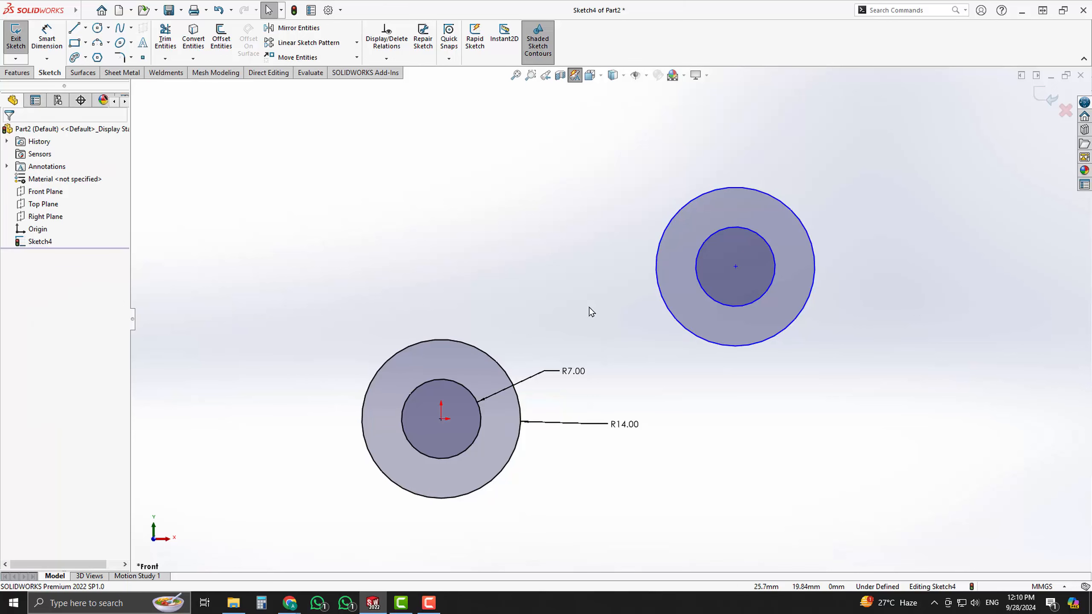
# - Dimension the horizontal distance between the centres of the two circle pairs as 60 mm
pyautogui.scroll(-2, 589, 308)
pyautogui.scroll(3, 618, 356)
pyautogui.moveTo(720, 438); pyautogui.dragTo(718, 396, button='right')
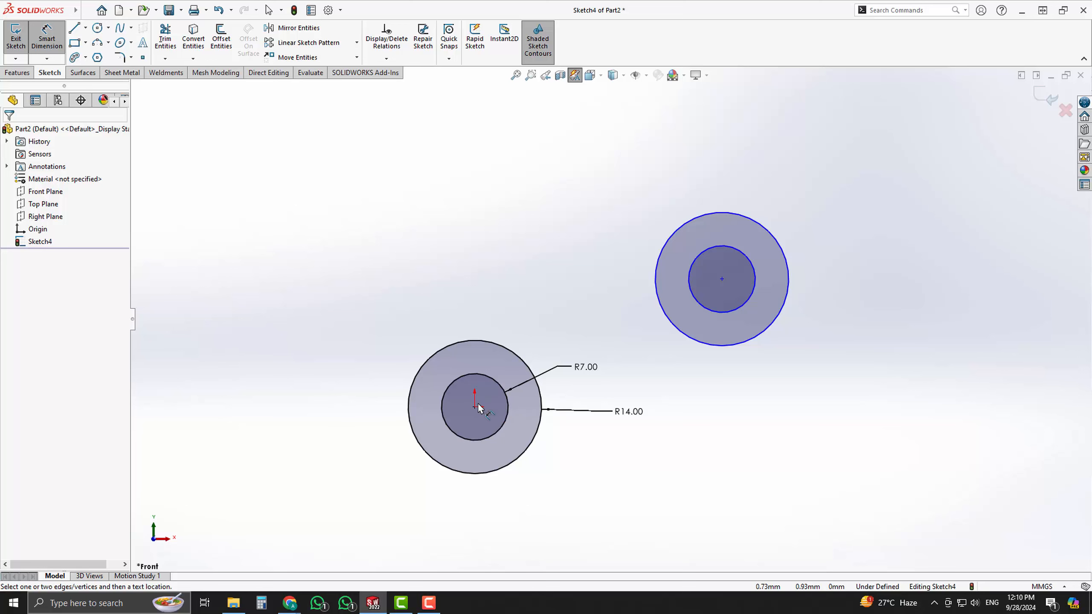
pyautogui.click(476, 406)
pyautogui.click(721, 279)
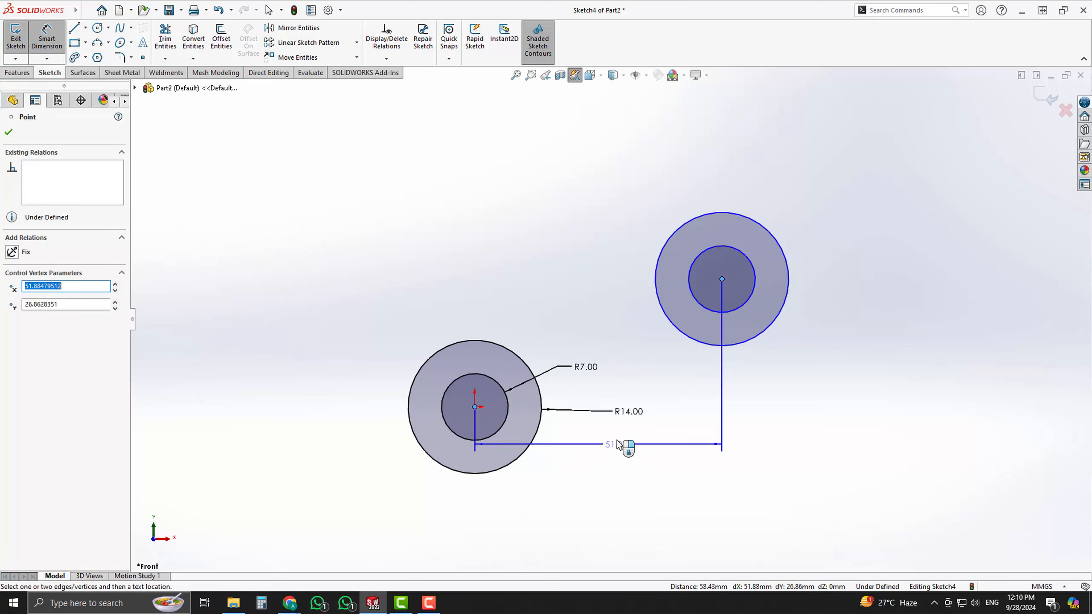
pyautogui.click(608, 481)
pyautogui.write('60')
pyautogui.press('Return')
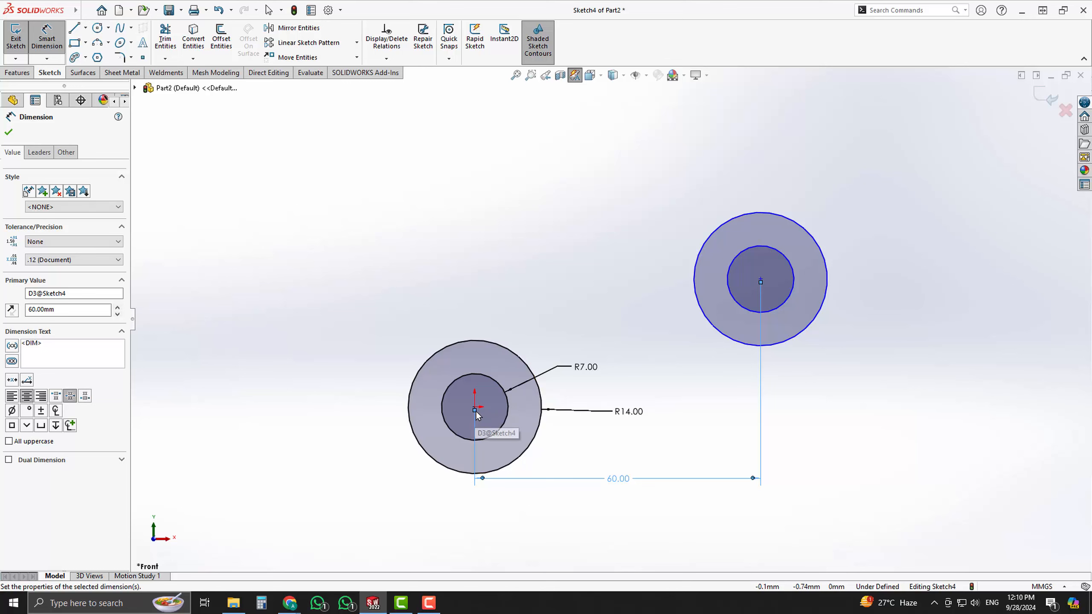
pyautogui.press('Escape')
# - Dimension the vertical distance between the centres of the two circle pairs as 39 mm
pyautogui.click(761, 280)
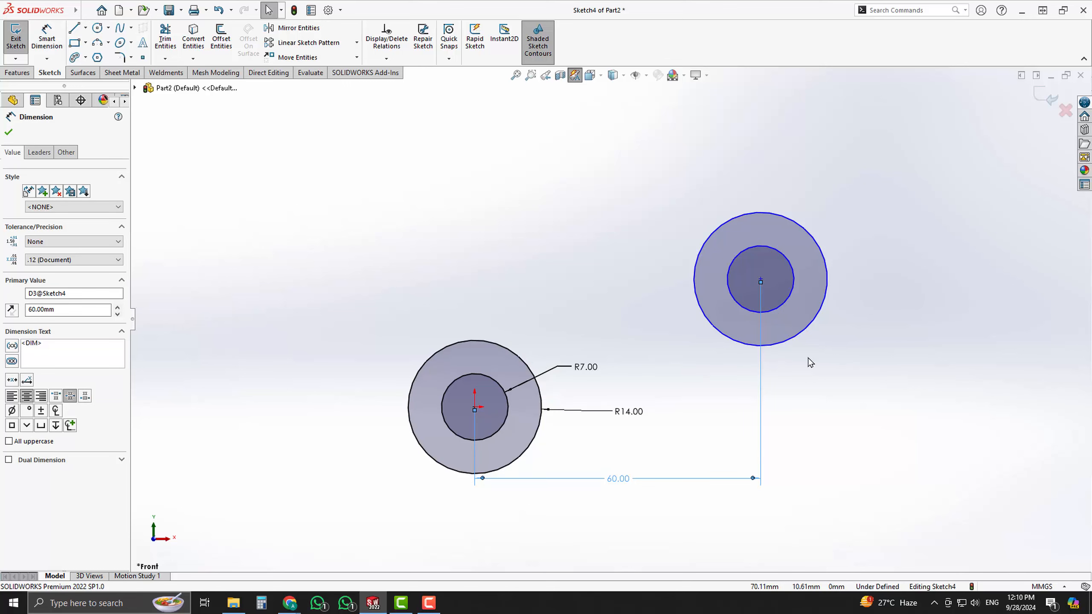
pyautogui.moveTo(809, 358); pyautogui.dragTo(884, 247, button='right')
pyautogui.click(761, 280)
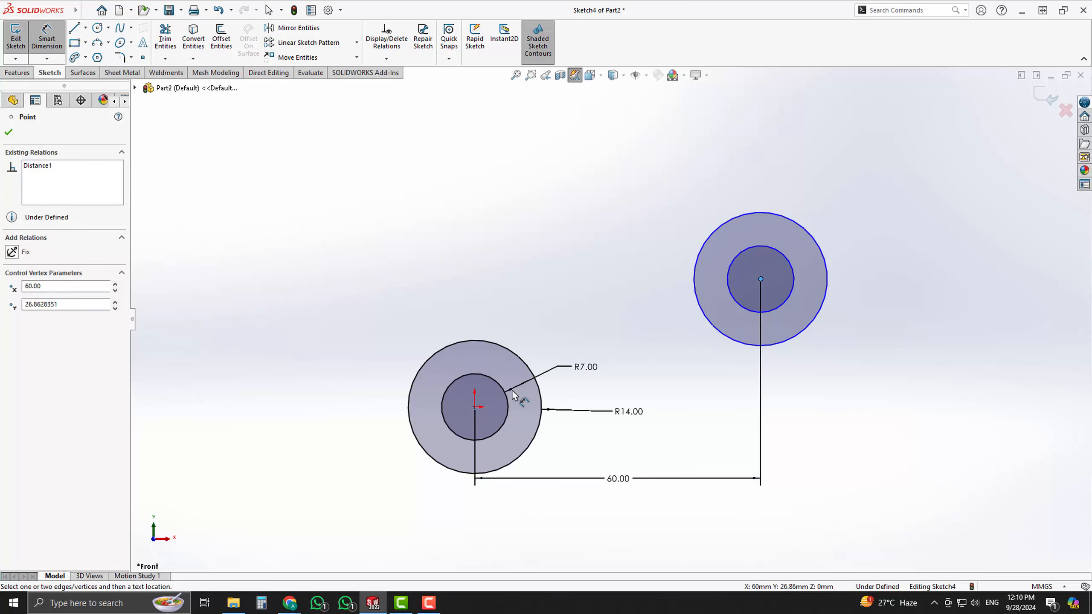
pyautogui.click(476, 407)
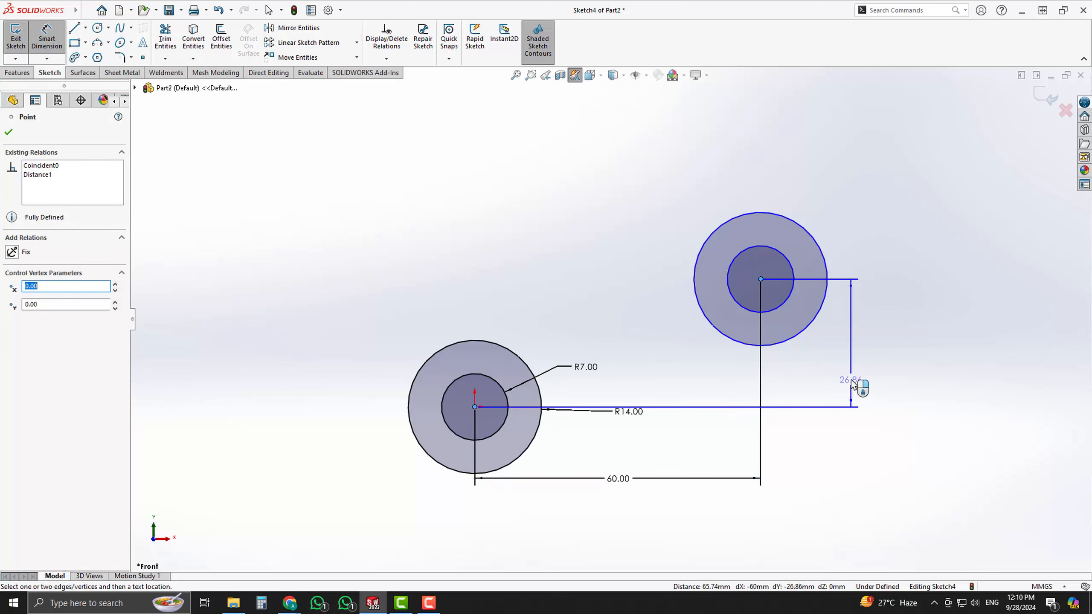
pyautogui.click(851, 380)
pyautogui.write('39')
pyautogui.press('Return')
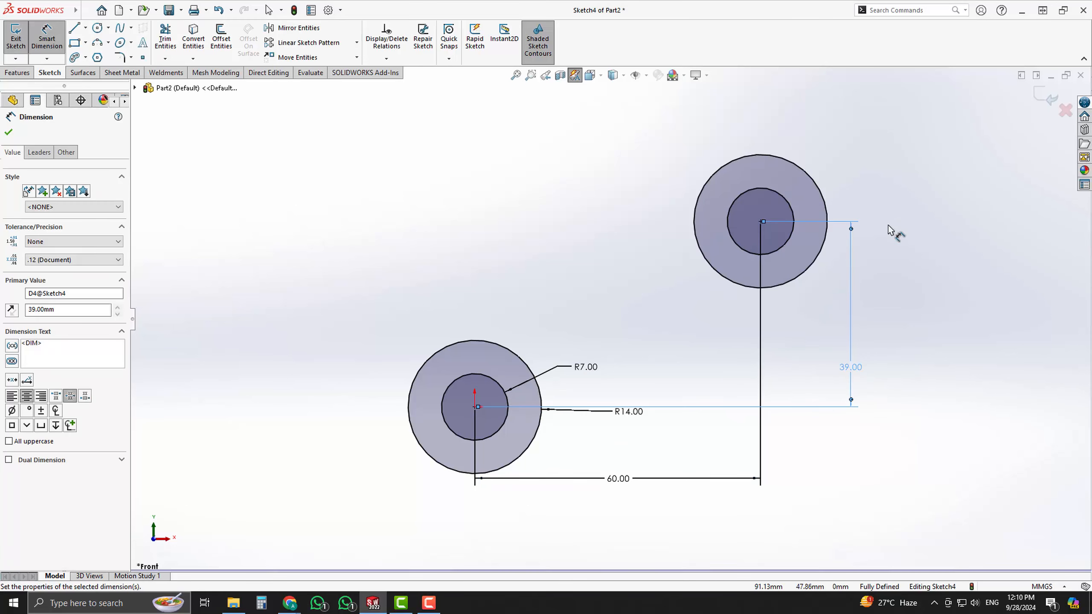
pyautogui.press('Escape')
pyautogui.scroll(4, 624, 342)
pyautogui.scroll(-3, 588, 327)
pyautogui.scroll(-1, 570, 251)
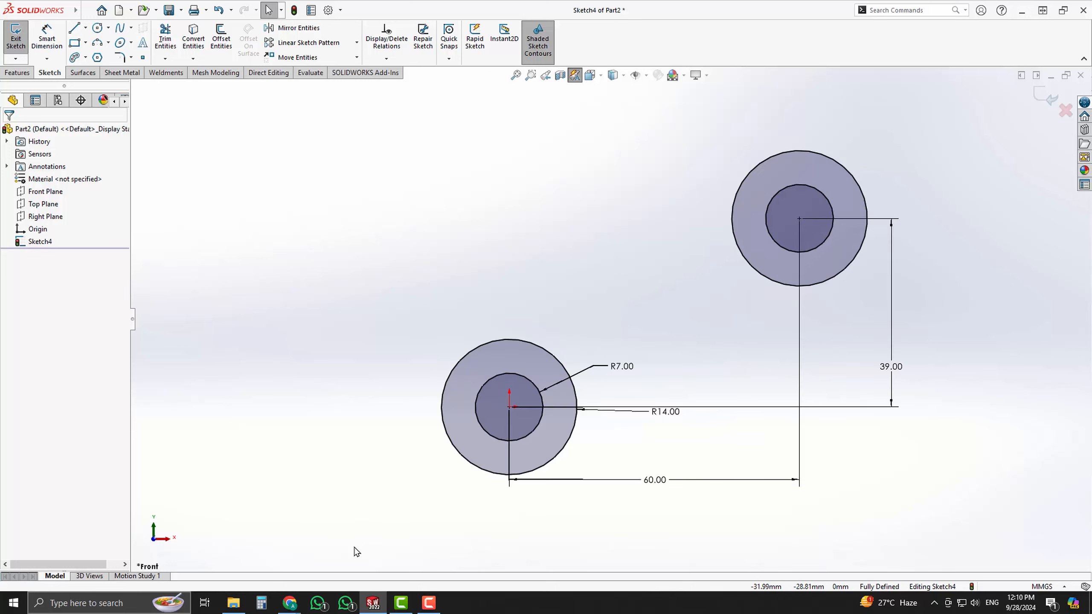
# - Check the reference drawing in the browser, and sketch a horizontal line from the upper outer circle's lowest point leftward to just past the origin
pyautogui.click(289, 603)
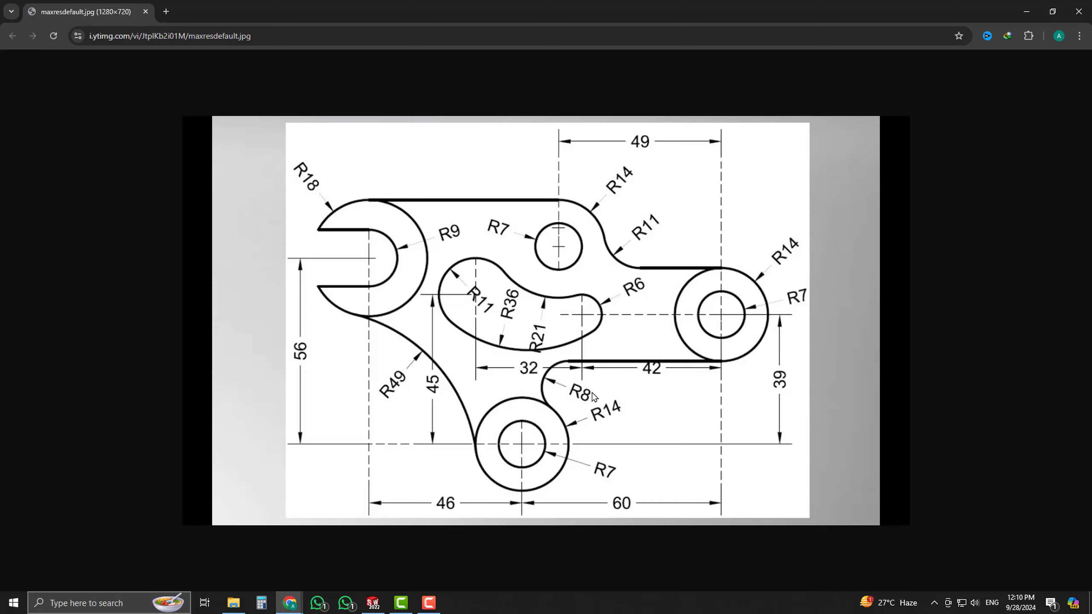
pyautogui.click(380, 599)
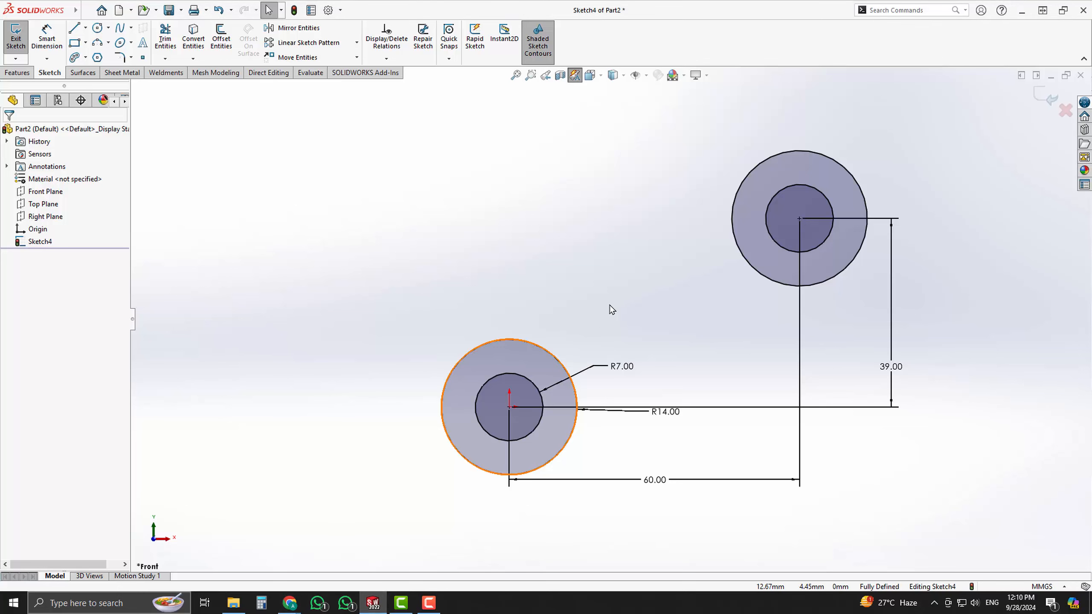
pyautogui.press('l')
pyautogui.click(799, 286)
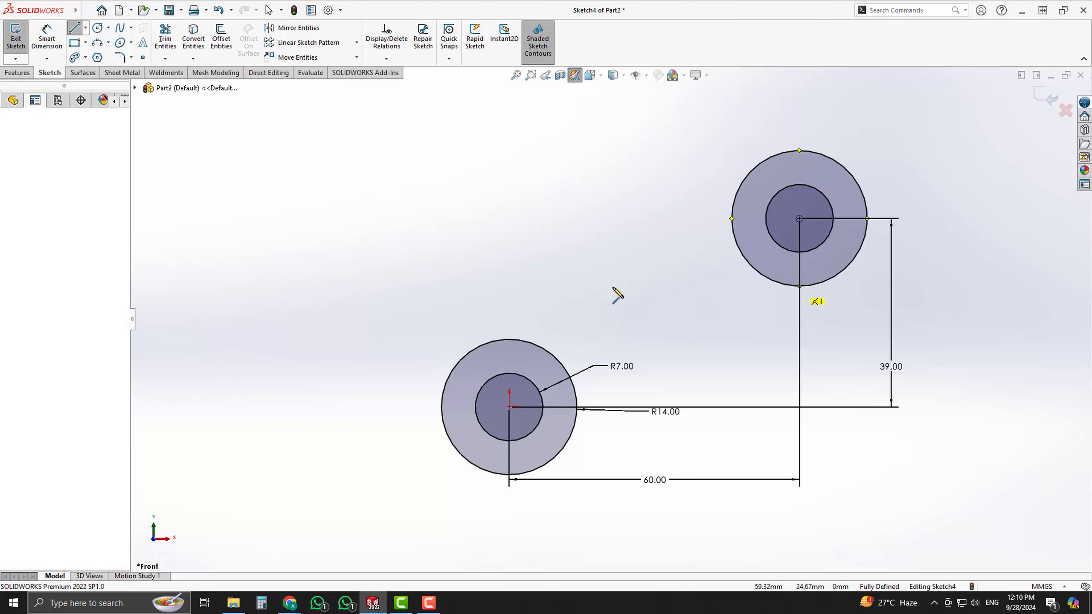
pyautogui.click(497, 286)
pyautogui.press('Escape')
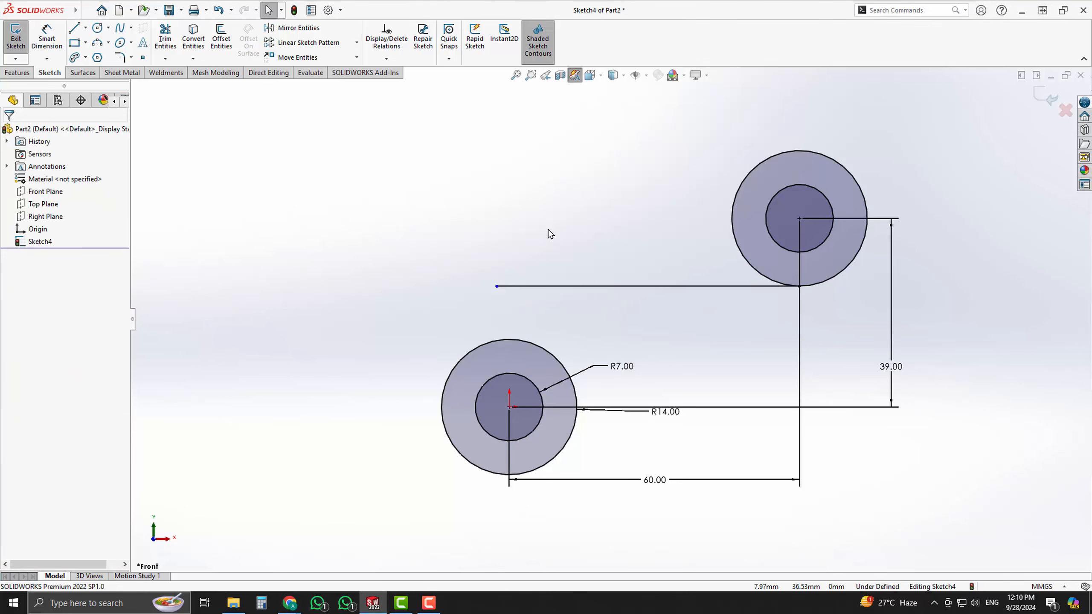
# - Sketch a circle of about 8.5 mm diameter between the horizontal line and the origin circles, and dimension its diameter
pyautogui.press('c')
pyautogui.moveTo(592, 316); pyautogui.dragTo(601, 333)
pyautogui.press('d')
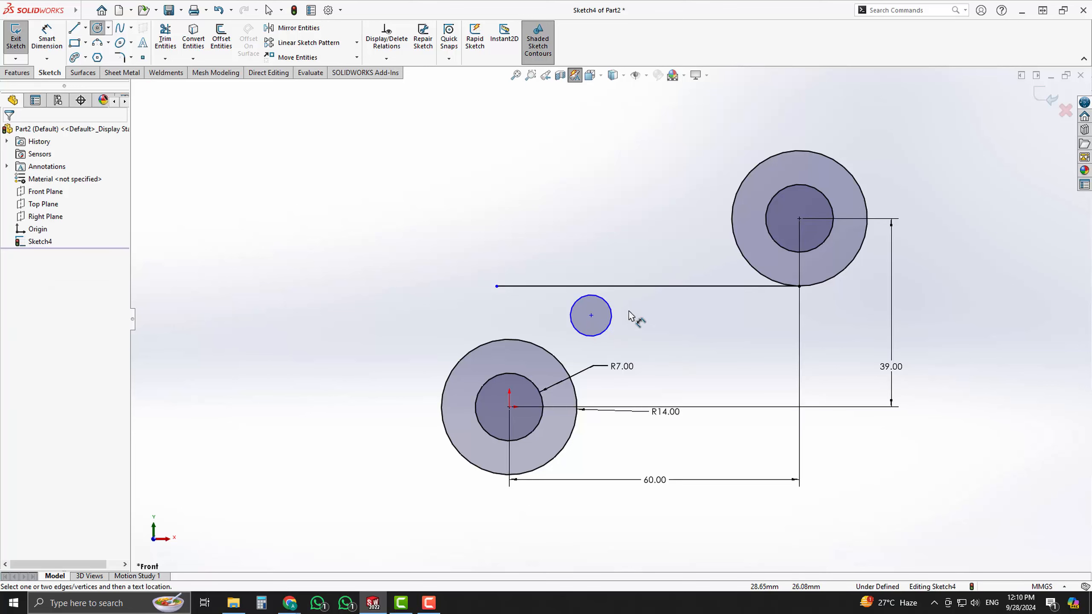
pyautogui.click(611, 321)
pyautogui.click(632, 328)
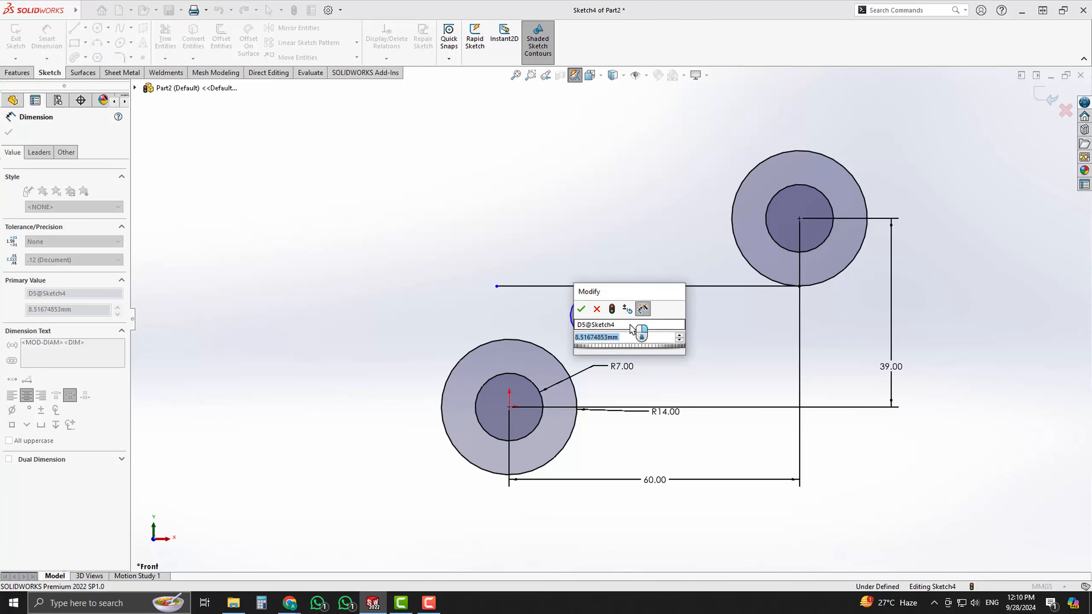
pyautogui.press('Return')
pyautogui.press('Escape')
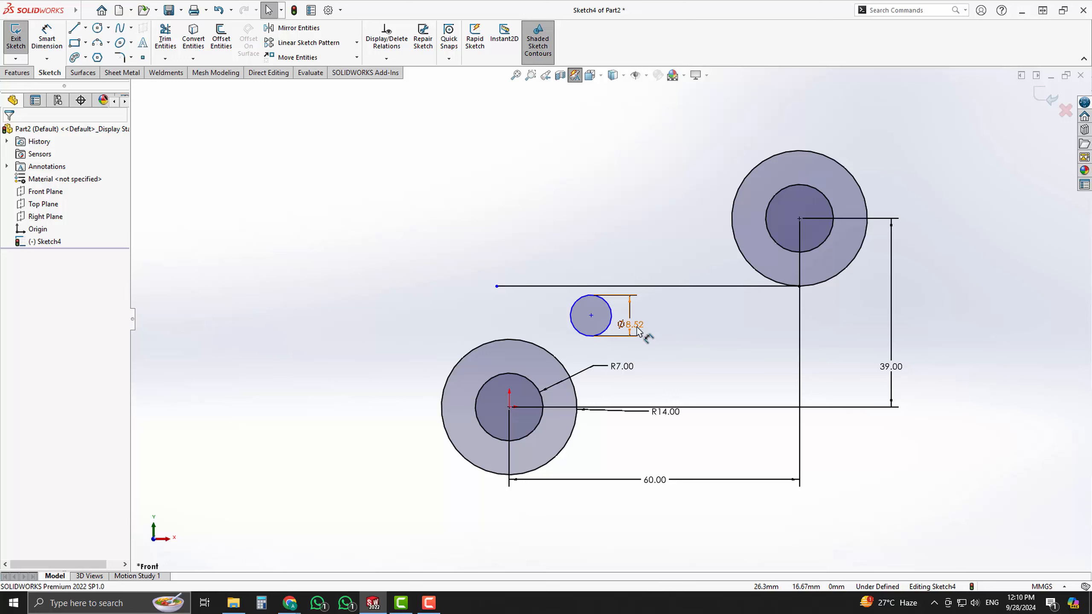
# - Display the small circle's diameter dimension as a radius and set it to 8 mm
pyautogui.rightClick(639, 324)
pyautogui.click(653, 288)
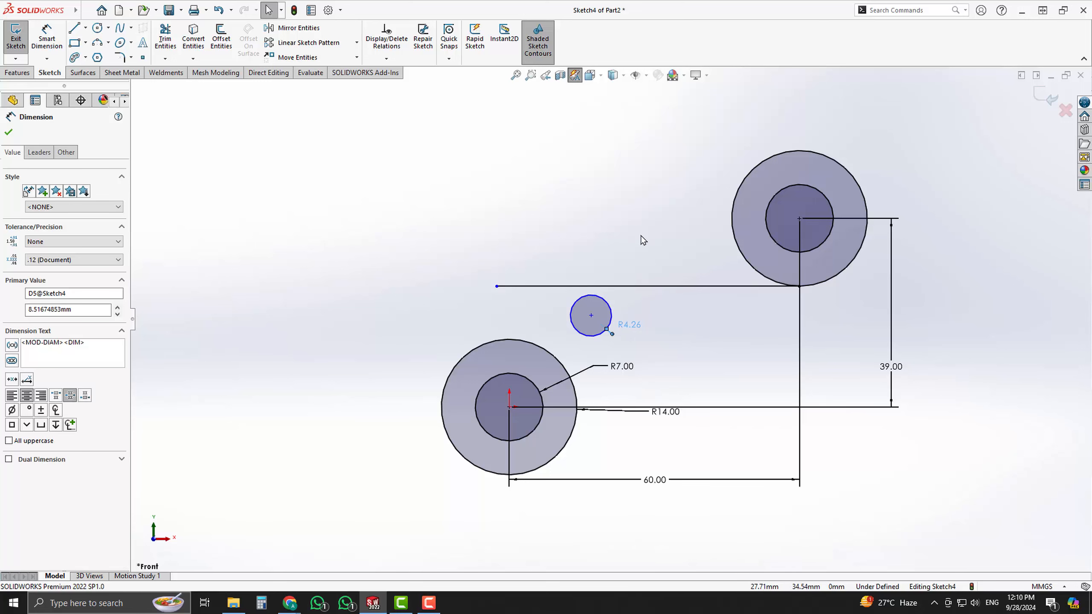
pyautogui.doubleClick(638, 326)
pyautogui.write('8.00mm')
pyautogui.press('Return')
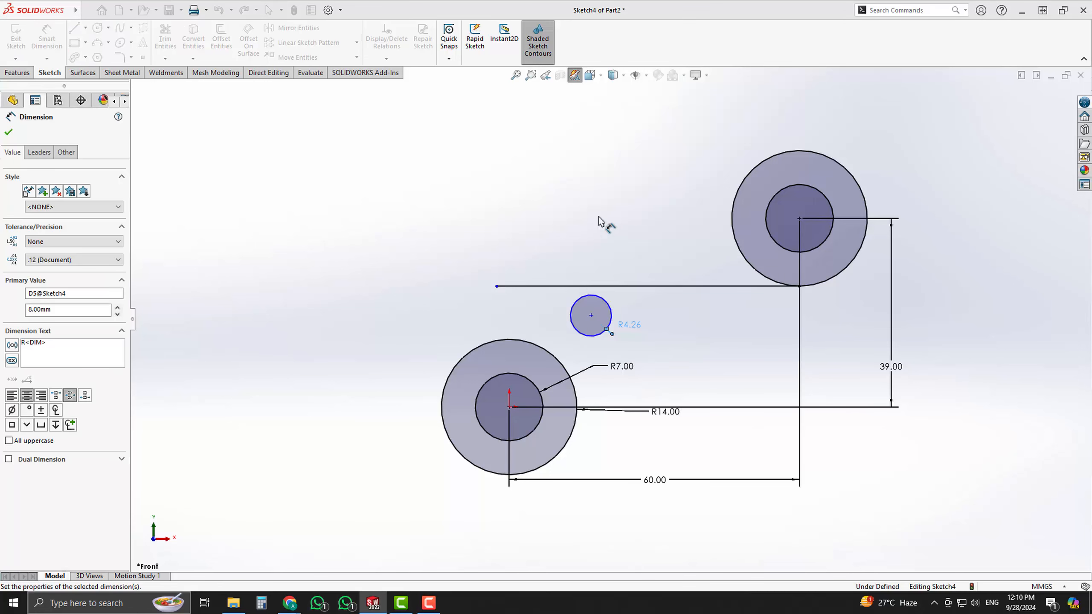
# - Make the 8 mm radius circle tangent to the horizontal line and to the 14 mm radius circle at the origin
pyautogui.click(629, 314)
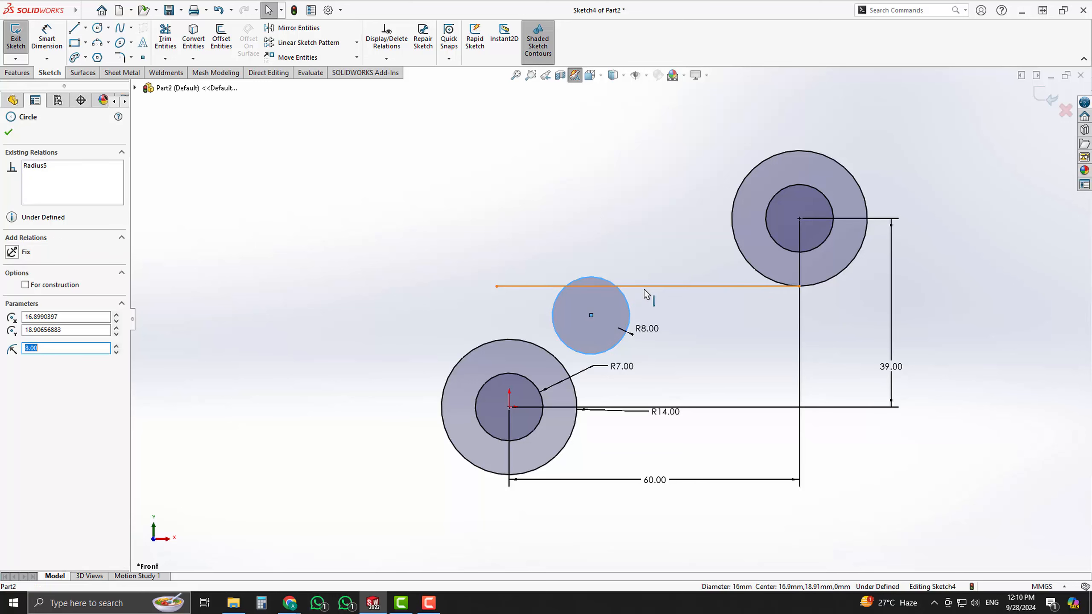
pyautogui.keyDown('ctrl'); pyautogui.click(648, 286); pyautogui.keyUp('ctrl')
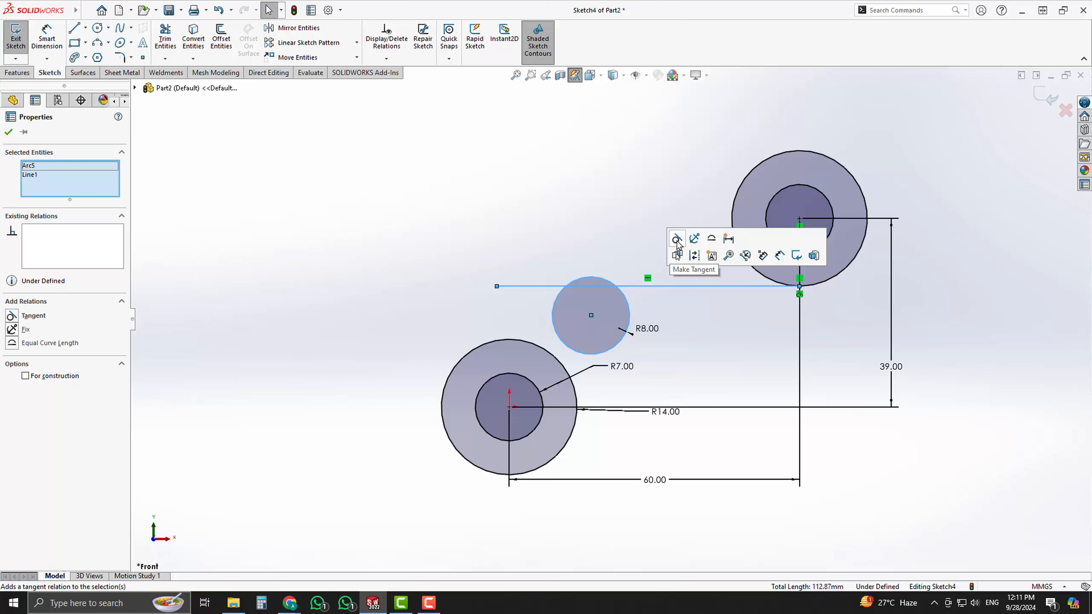
pyautogui.click(677, 240)
pyautogui.scroll(-4, 493, 318)
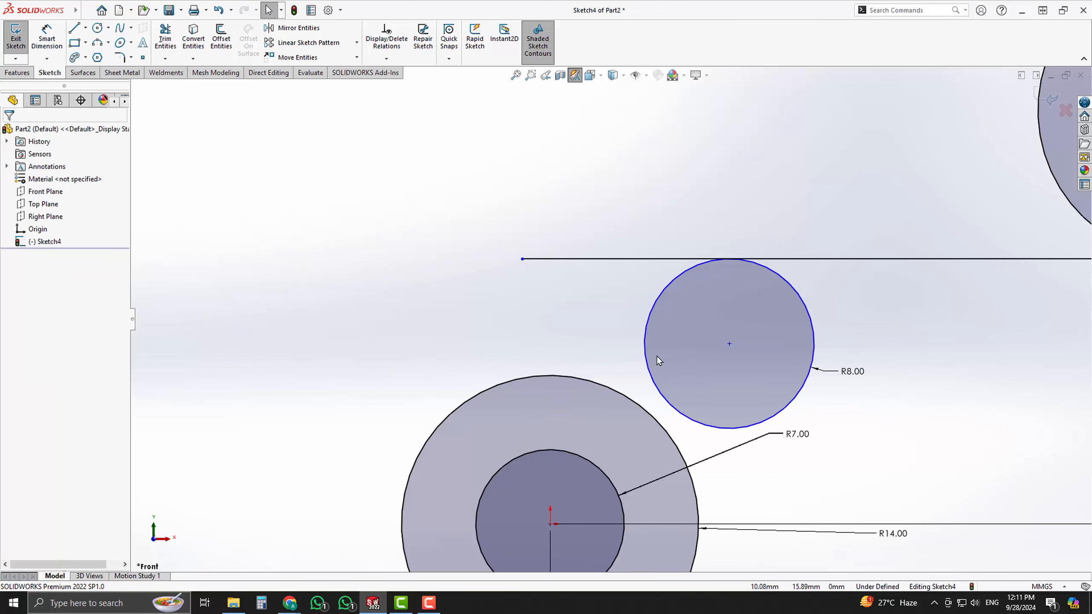
pyautogui.click(645, 359)
pyautogui.keyDown('ctrl'); pyautogui.click(626, 403); pyautogui.keyUp('ctrl')
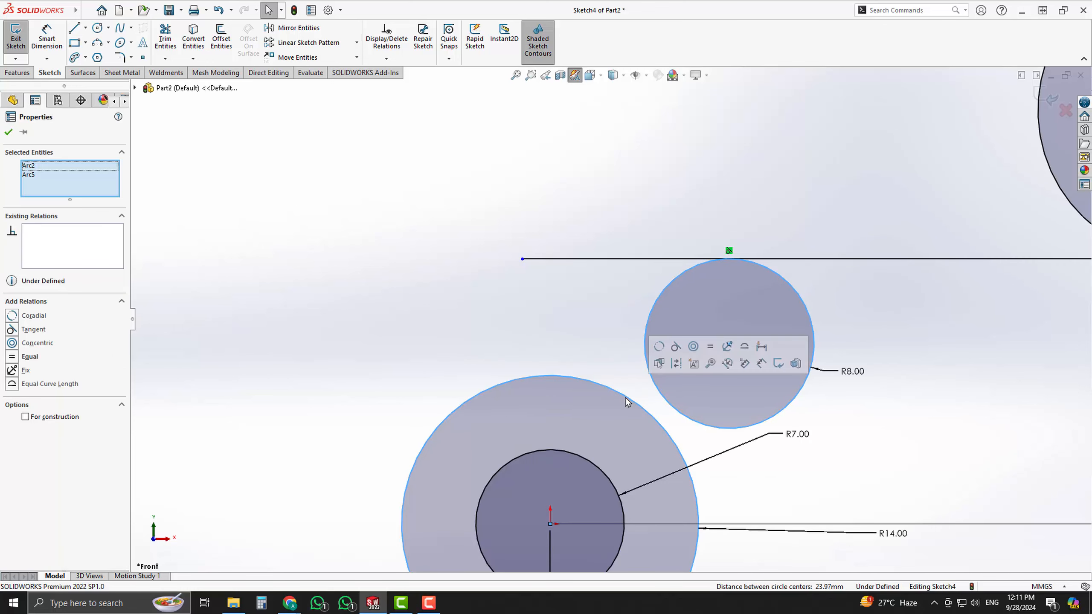
pyautogui.click(675, 346)
pyautogui.click(565, 176)
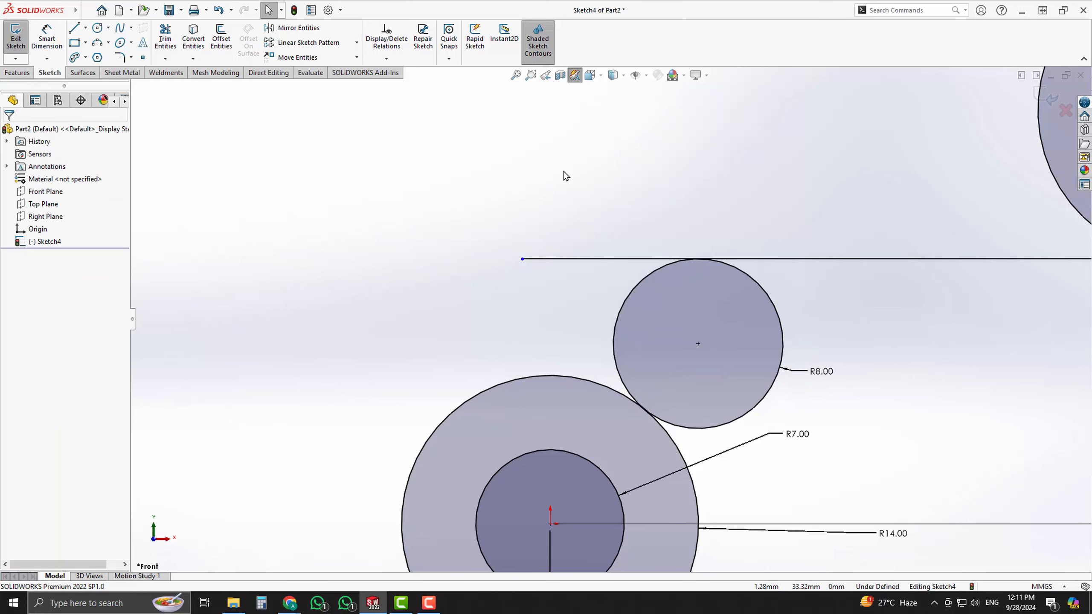
# - Trim the horizontal line's overhang beyond the 8 mm radius circle and the circle's right-hand part, keeping the left arc between its tangent points
pyautogui.scroll(3, 612, 252)
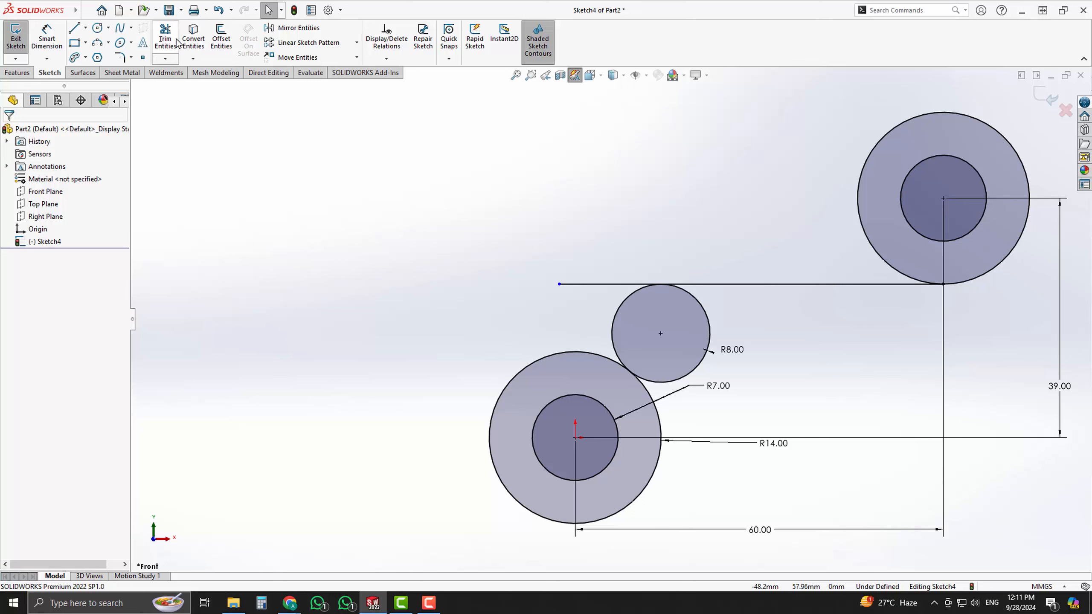
pyautogui.moveTo(593, 204); pyautogui.dragTo(567, 317)
pyautogui.press('Escape')
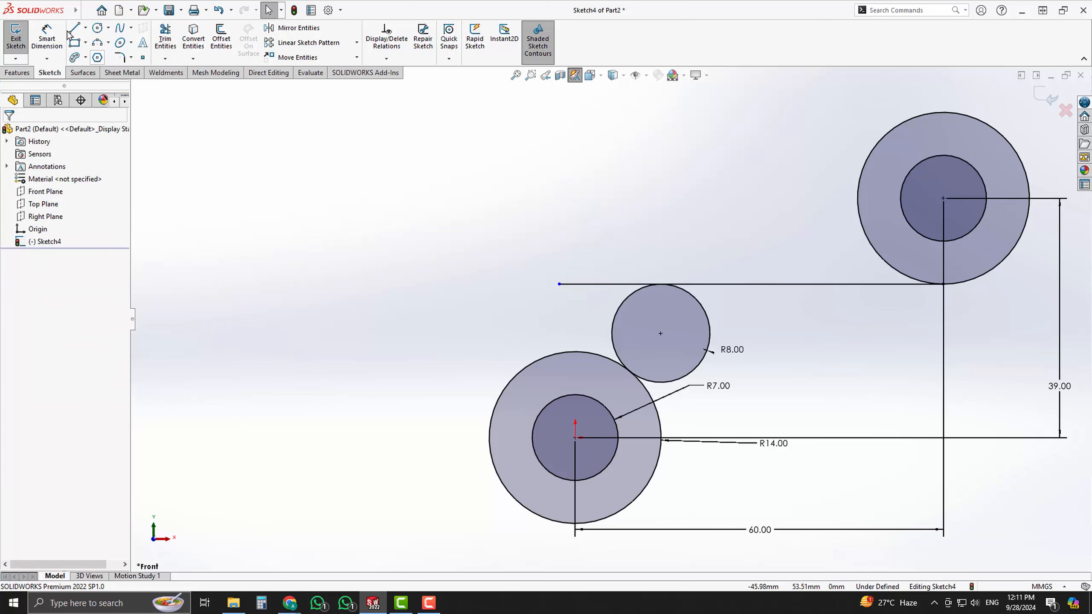
pyautogui.click(166, 38)
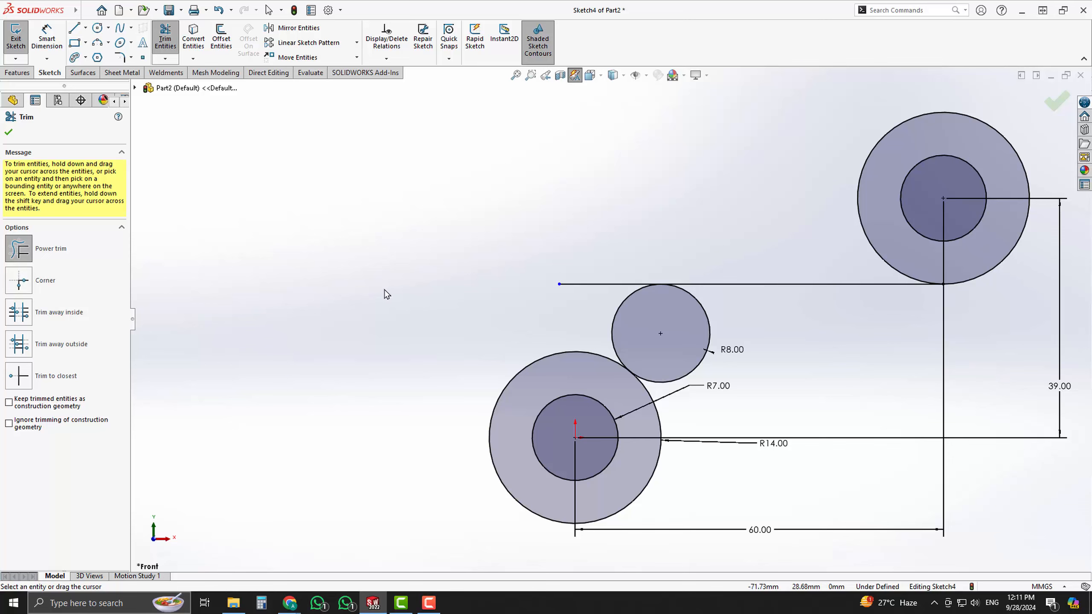
pyautogui.moveTo(624, 242); pyautogui.dragTo(588, 298)
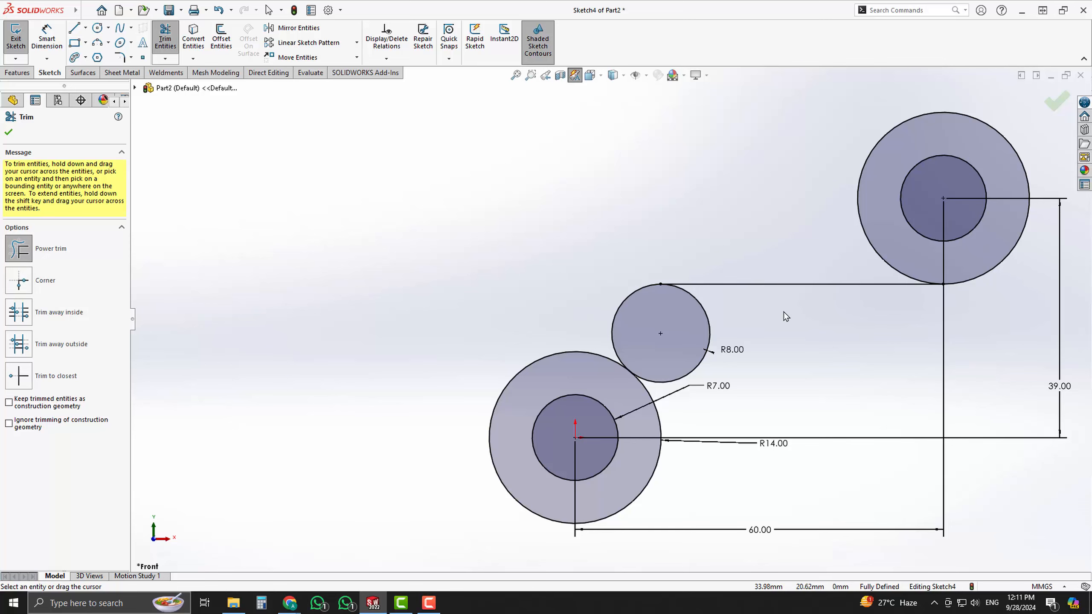
pyautogui.moveTo(786, 317); pyautogui.dragTo(690, 319)
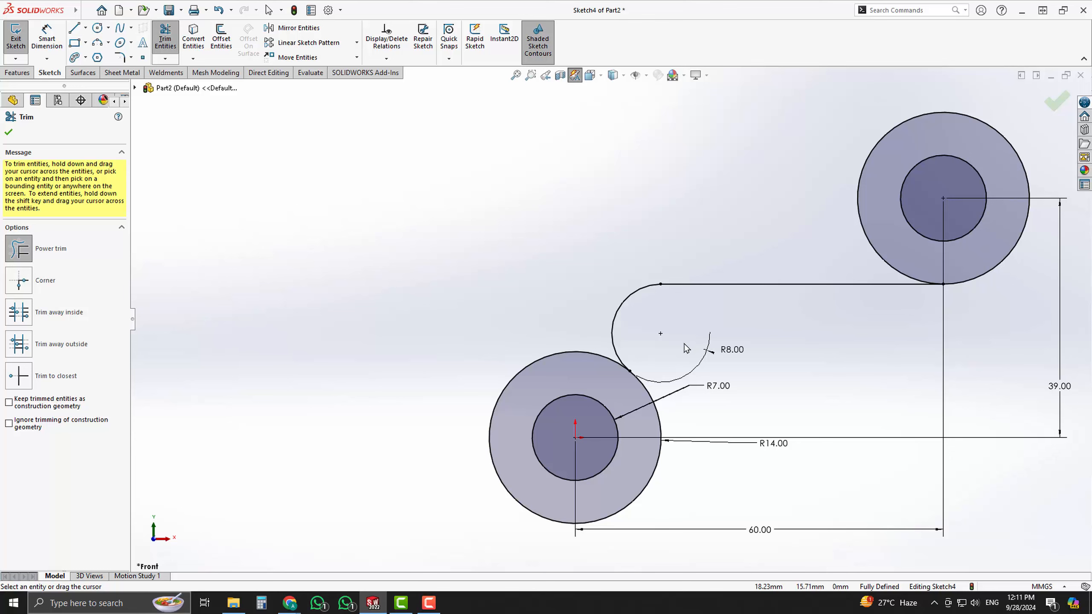
pyautogui.press('Escape')
# - Reposition the 8 mm arc's radius label just to the right of the arc's centre
pyautogui.moveTo(730, 350); pyautogui.dragTo(676, 350)
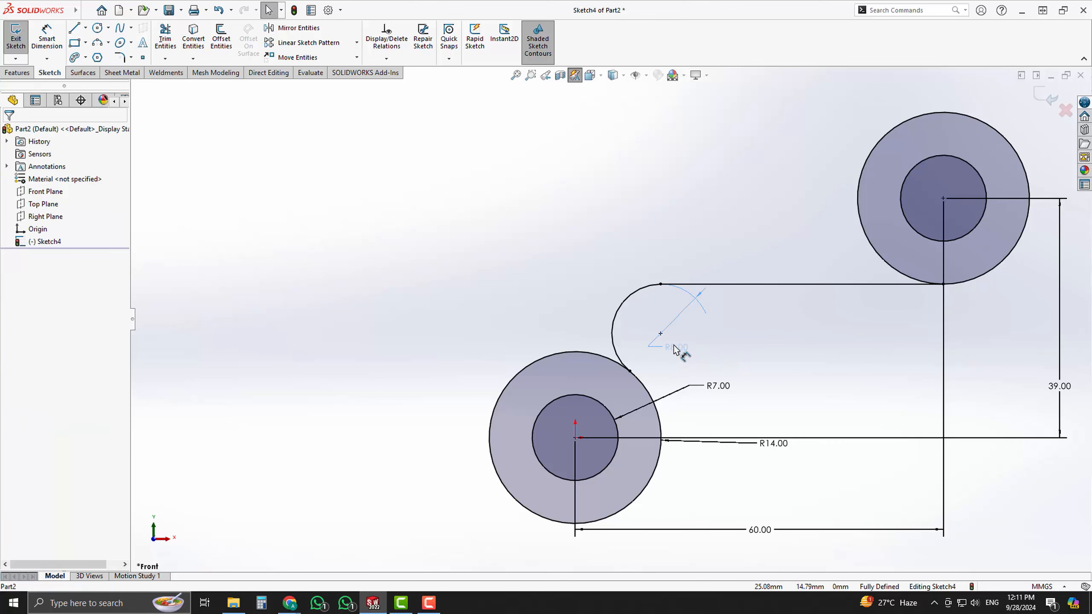
pyautogui.click(707, 342)
pyautogui.press('Escape')
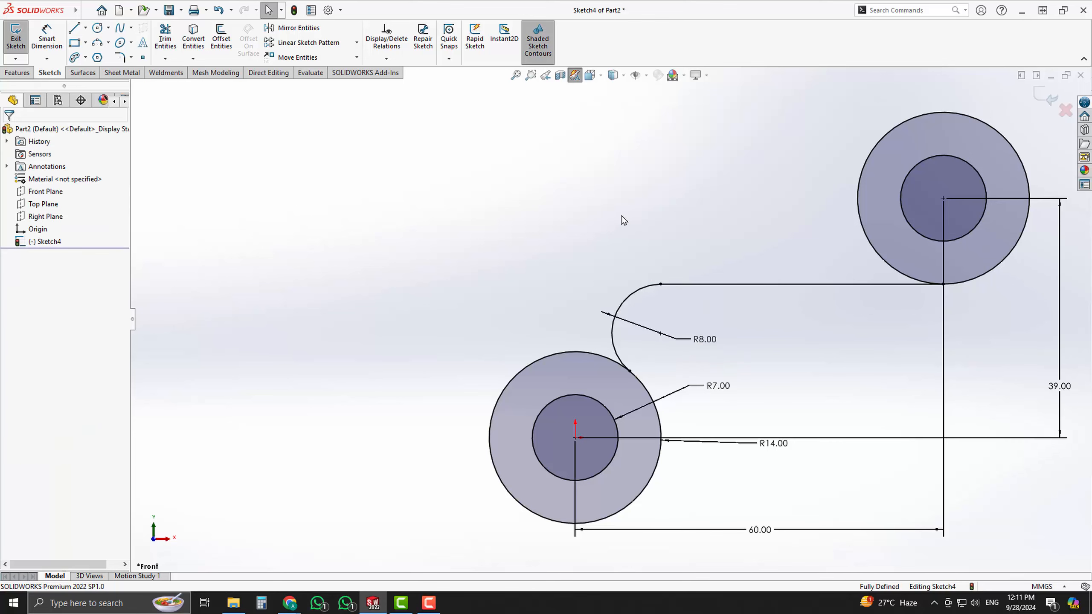
# - Check the reference drawing in the browser, and sketch two concentric circles of about 8.7 mm and 15 mm radius above the origin circles
pyautogui.scroll(-3, 683, 277)
pyautogui.scroll(1, 573, 242)
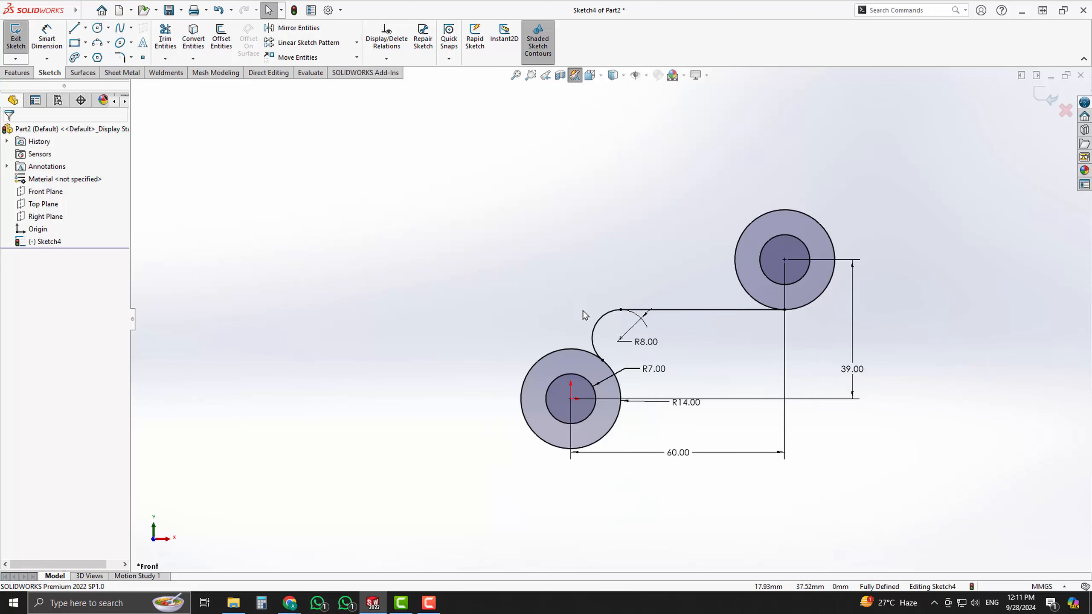
pyautogui.hotkey('alt', 'Tab')
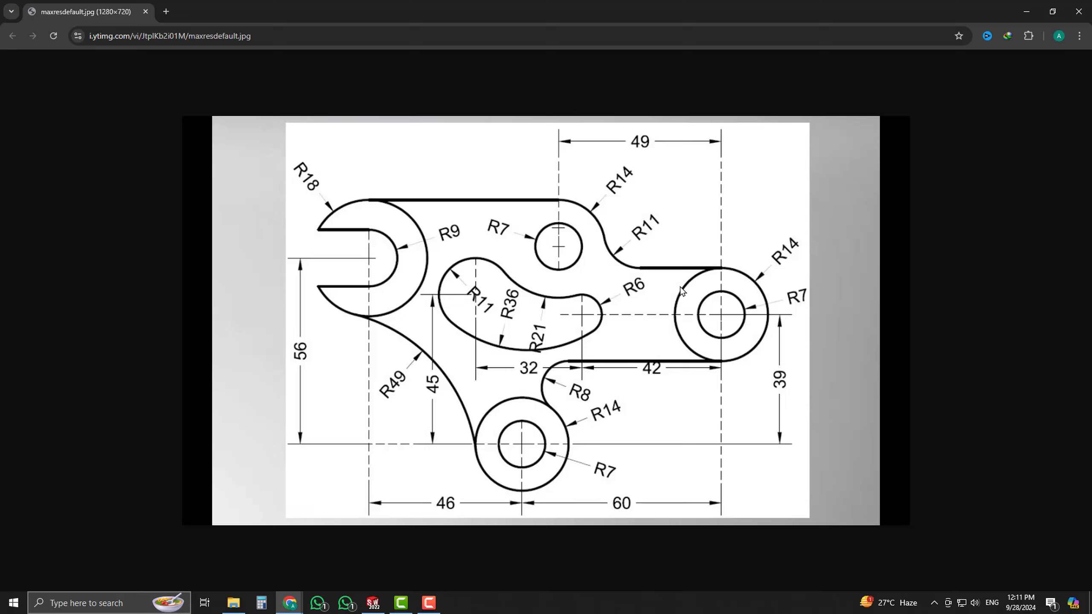
pyautogui.hotkey('alt', 'Tab')
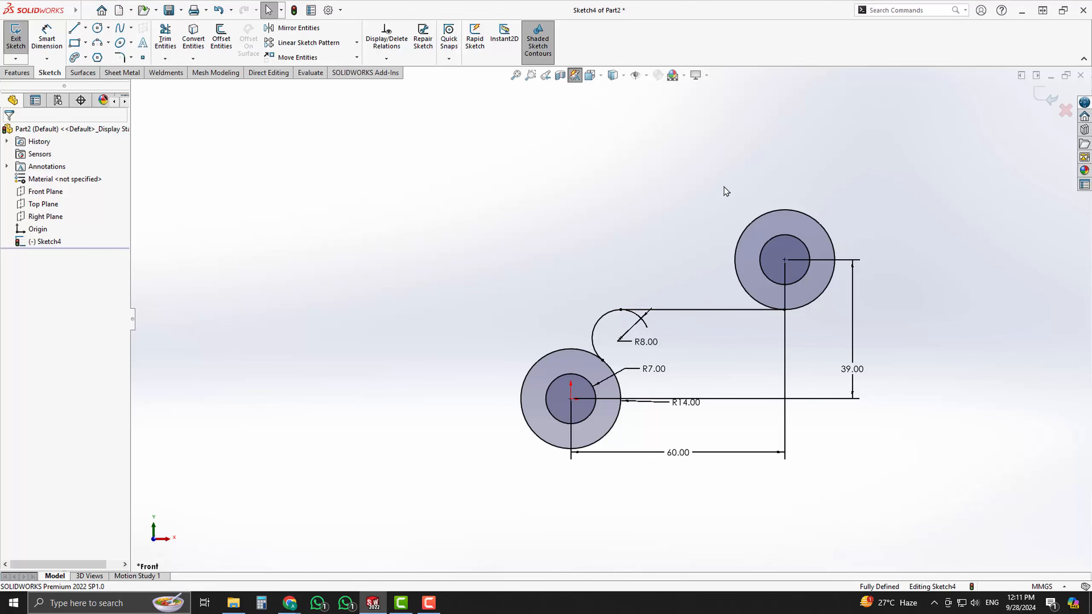
pyautogui.press('c')
pyautogui.click(595, 181)
pyautogui.click(617, 204)
pyautogui.click(595, 181)
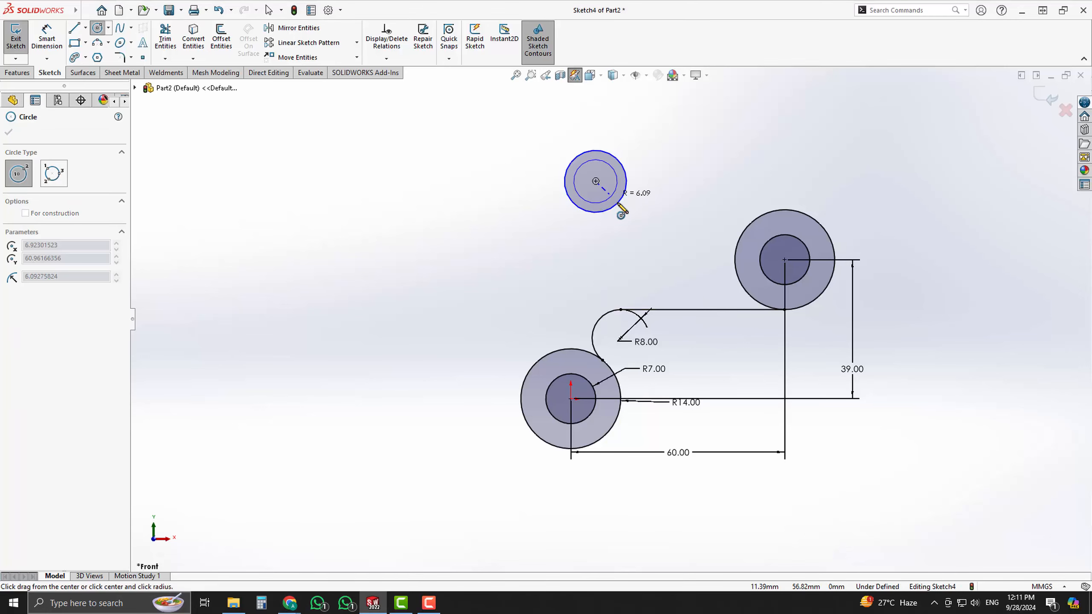
pyautogui.click(635, 216)
pyautogui.press('Escape')
# - Make the upper circle pair's inner and outer circles equal to the matching circles of the right-hand pair
pyautogui.click(624, 194)
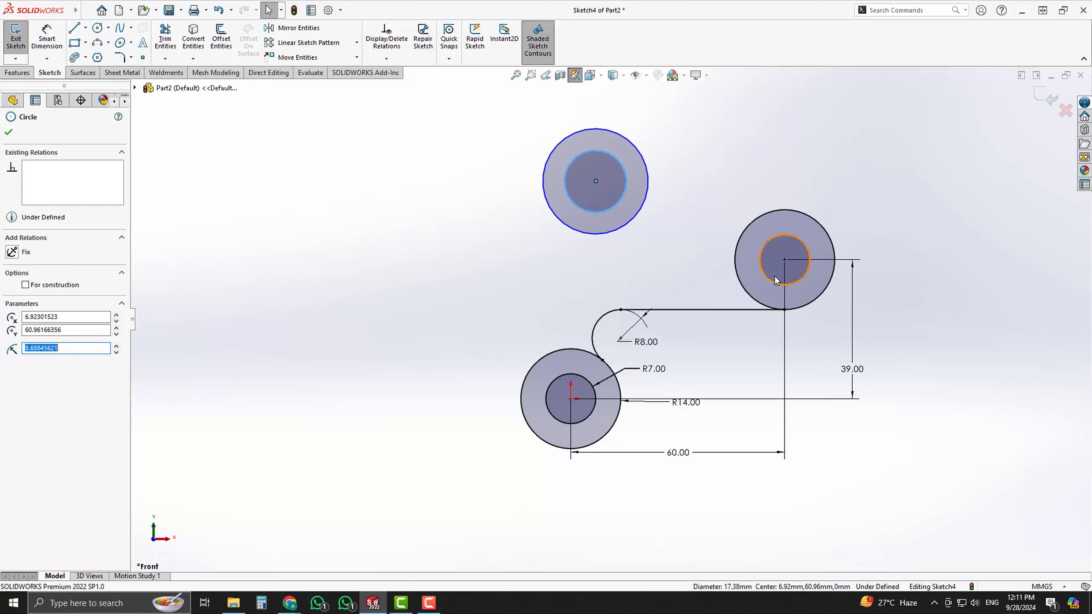
pyautogui.keyDown('ctrl'); pyautogui.click(767, 250); pyautogui.keyUp('ctrl')
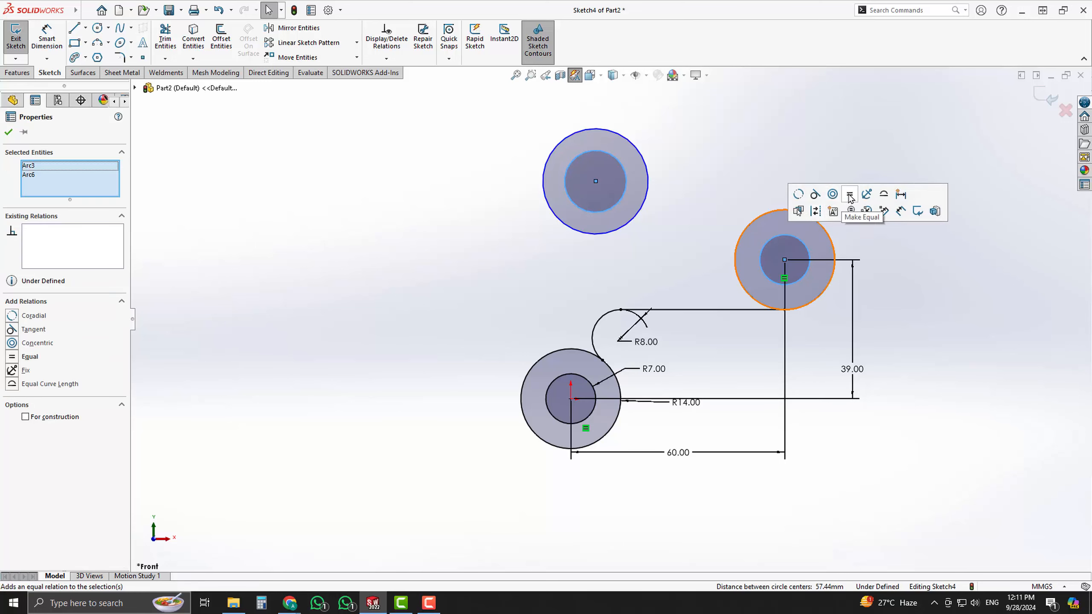
pyautogui.click(864, 217)
pyautogui.click(648, 170)
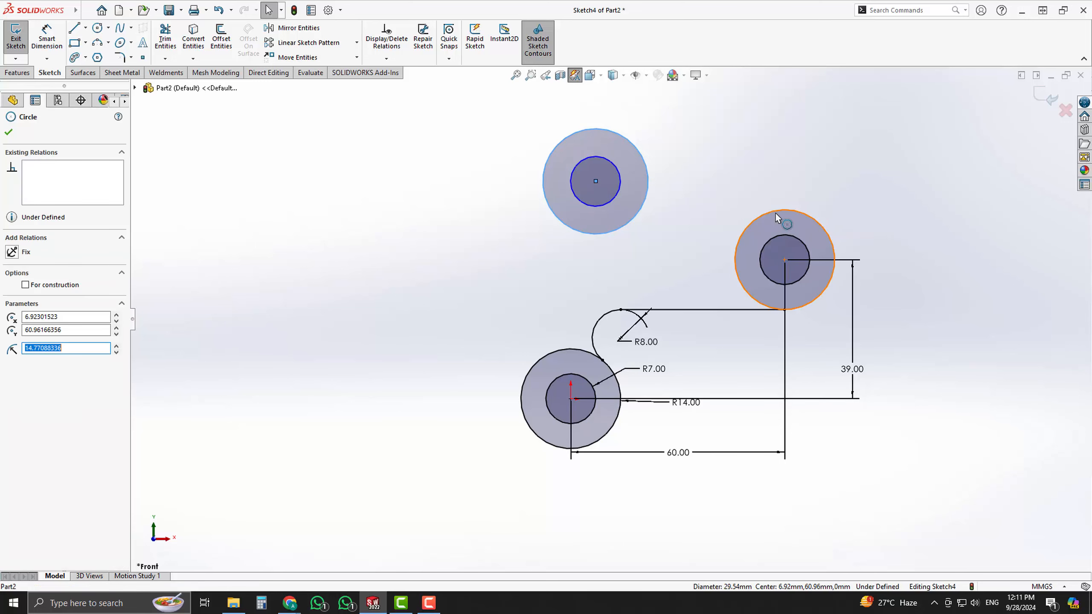
pyautogui.keyDown('ctrl'); pyautogui.click(783, 211); pyautogui.keyUp('ctrl')
pyautogui.click(860, 162)
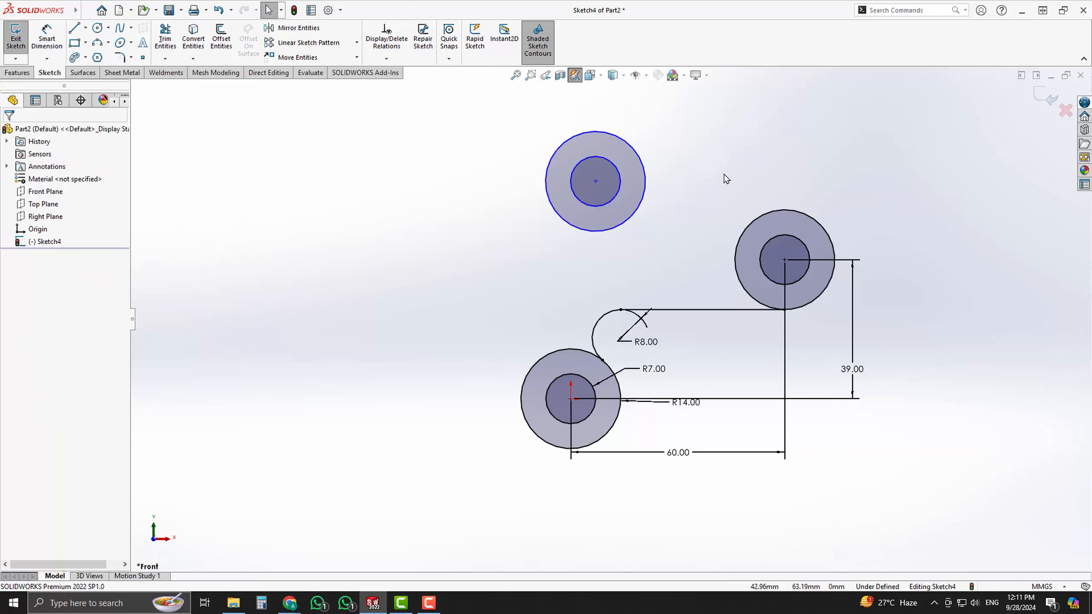
# - Check the reference drawing in the browser, and dimension the horizontal distance between the upper and right-hand circle centres as 49 mm
pyautogui.hotkey('alt', 'Tab')
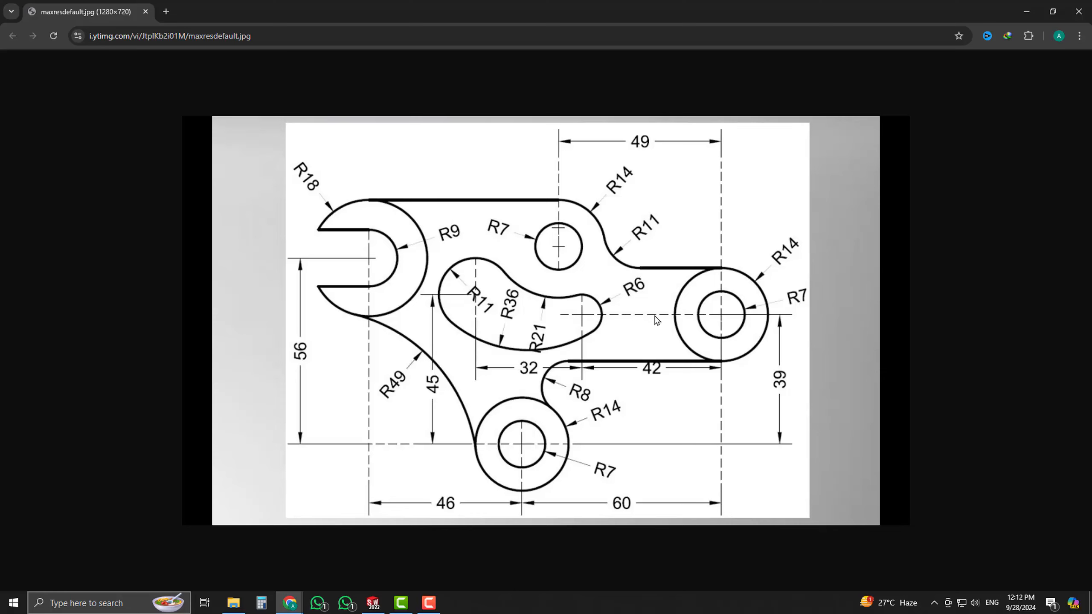
pyautogui.hotkey('alt', 'Tab')
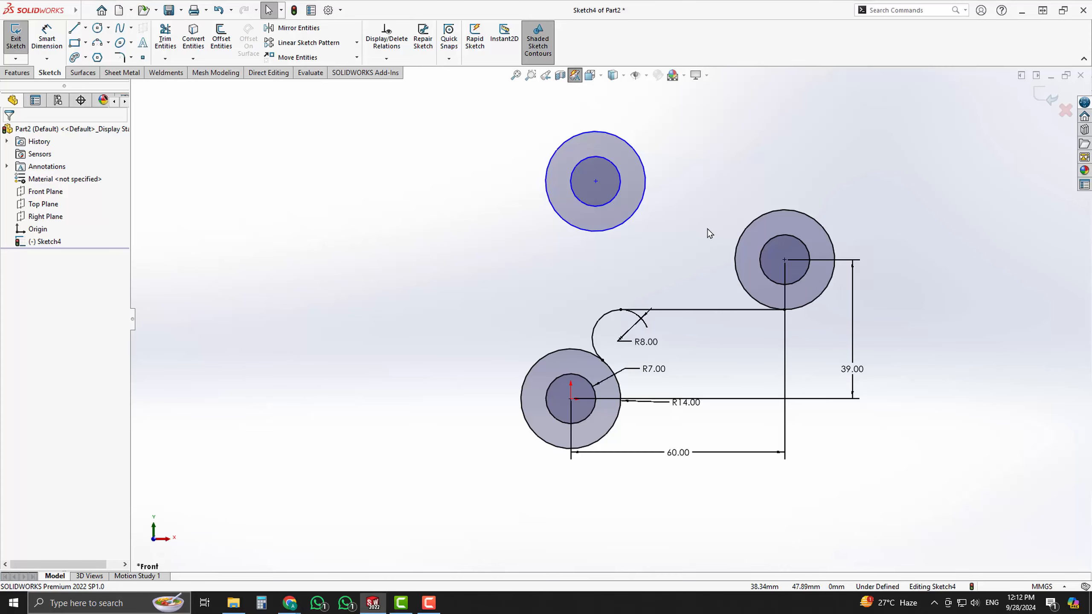
pyautogui.press('d')
pyautogui.click(595, 182)
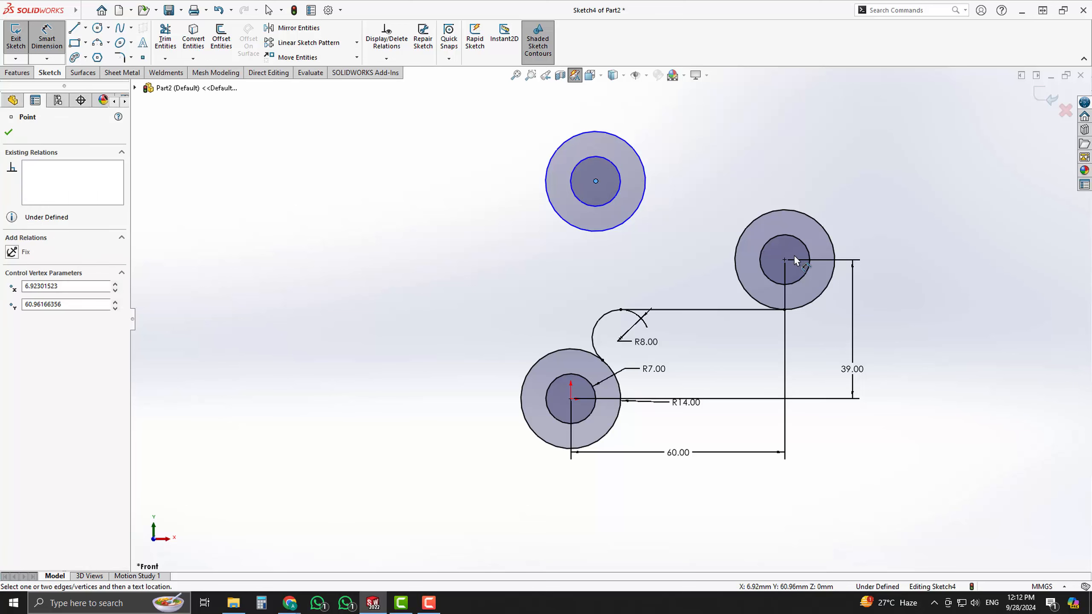
pyautogui.click(785, 259)
pyautogui.click(705, 125)
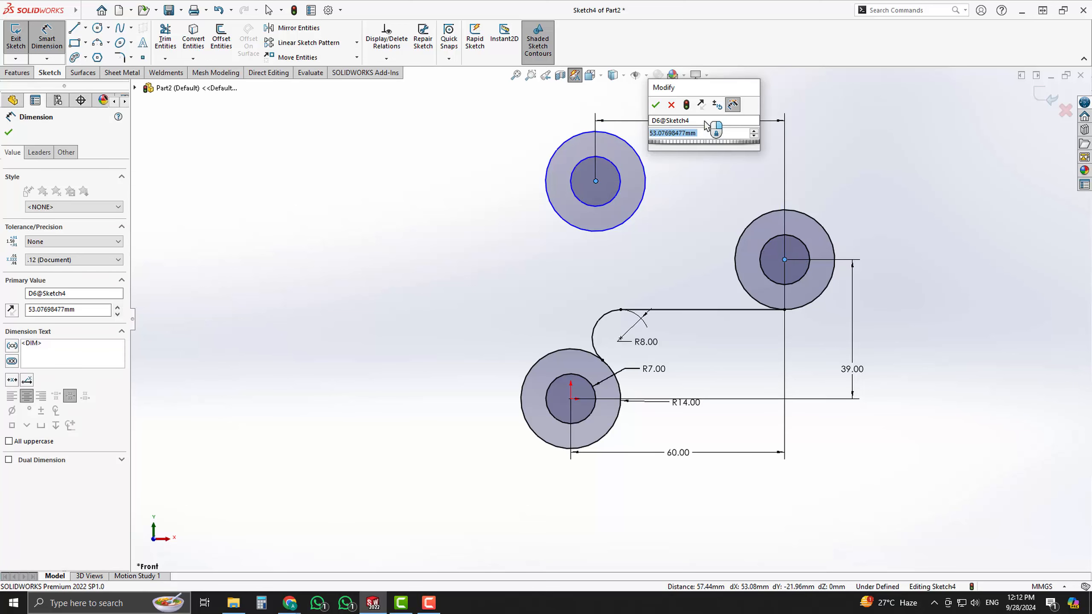
pyautogui.write('49')
pyautogui.press('Return')
pyautogui.press('Escape')
pyautogui.scroll(3, 704, 196)
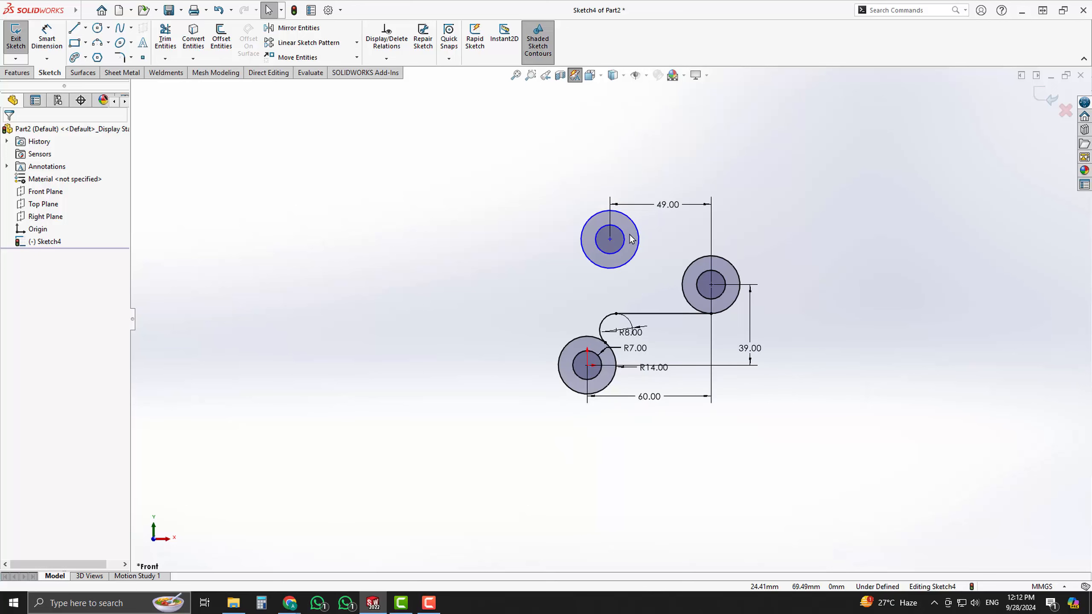
pyautogui.scroll(-3, 596, 266)
# - Check the reference drawing, and sketch a circle of about 12 mm radius left of the upper pair with a larger concentric circle around it
pyautogui.hotkey('alt', 'Tab')
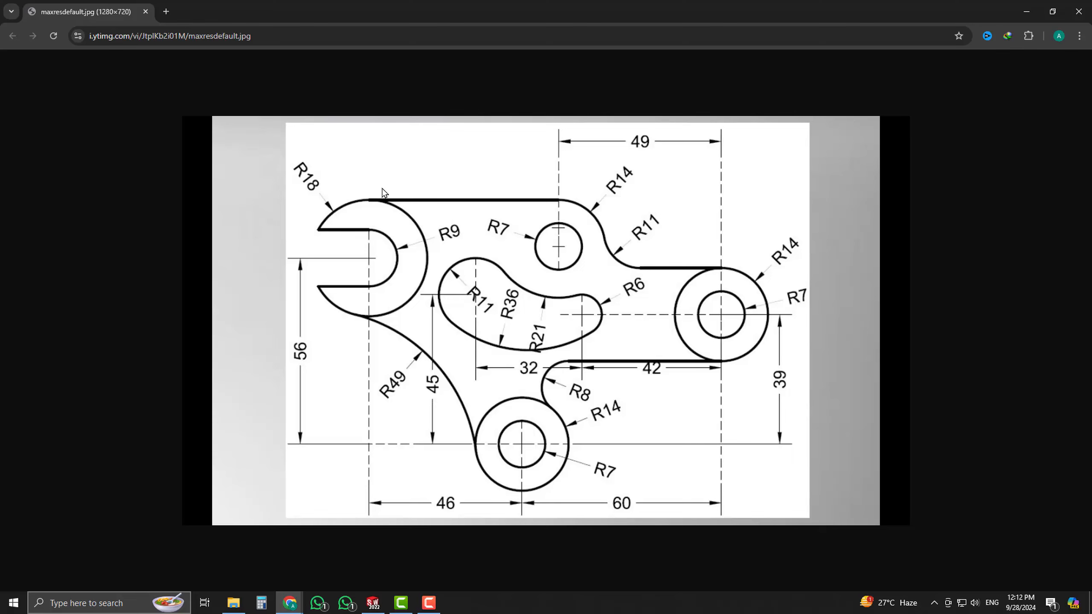
pyautogui.hotkey('alt', 'Tab')
pyautogui.moveTo(396, 237); pyautogui.dragTo(455, 209, button='right')
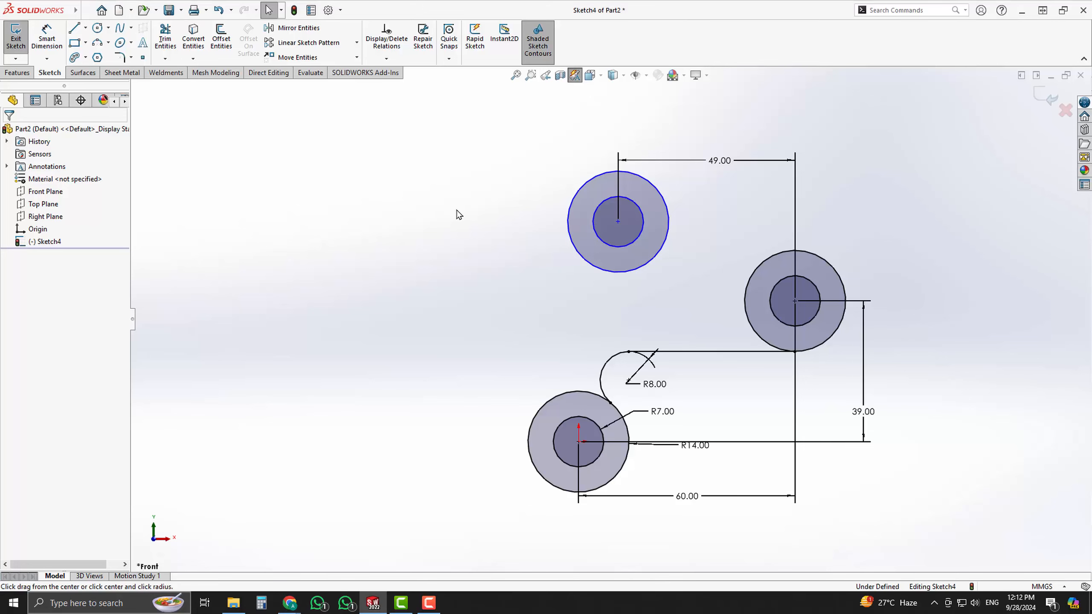
pyautogui.click(355, 251)
pyautogui.click(382, 282)
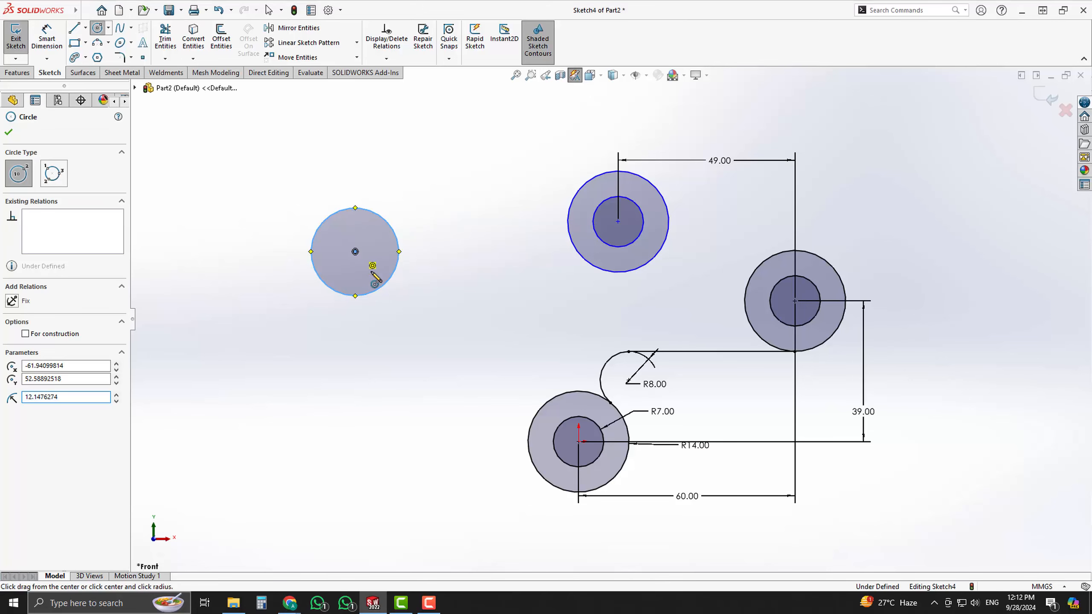
pyautogui.click(356, 252)
pyautogui.click(402, 305)
# - Dimension the left pair's inner circle, display the dimension as a radius and set it to 9 mm
pyautogui.moveTo(406, 303); pyautogui.dragTo(406, 258, button='right')
pyautogui.click(399, 251)
pyautogui.click(447, 251)
pyautogui.press('Escape')
pyautogui.press('Escape')
pyautogui.click(454, 247)
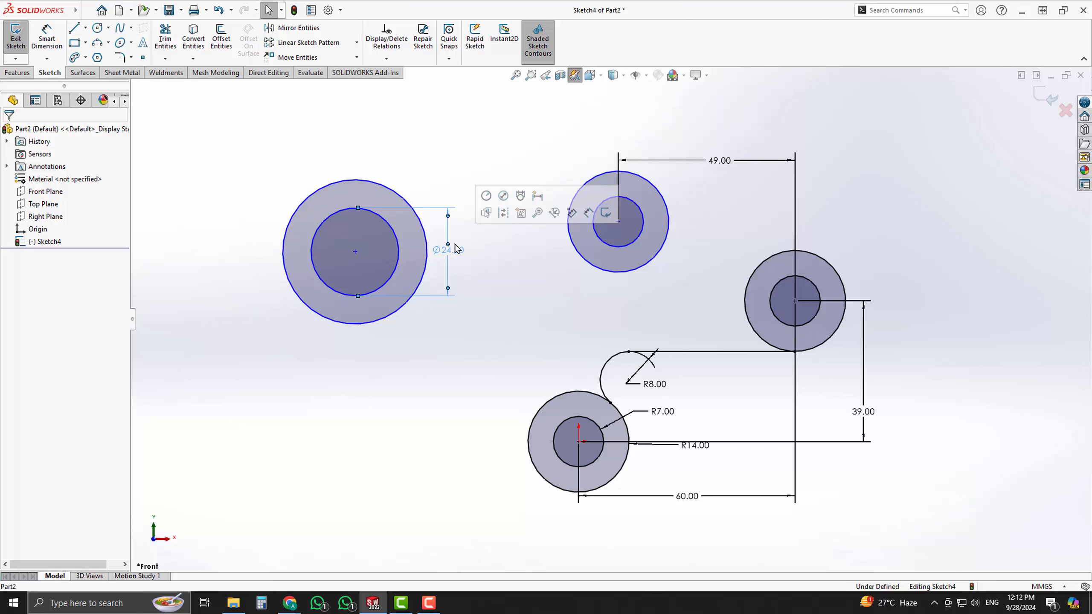
pyautogui.click(486, 196)
pyautogui.click(477, 184)
pyautogui.doubleClick(456, 249)
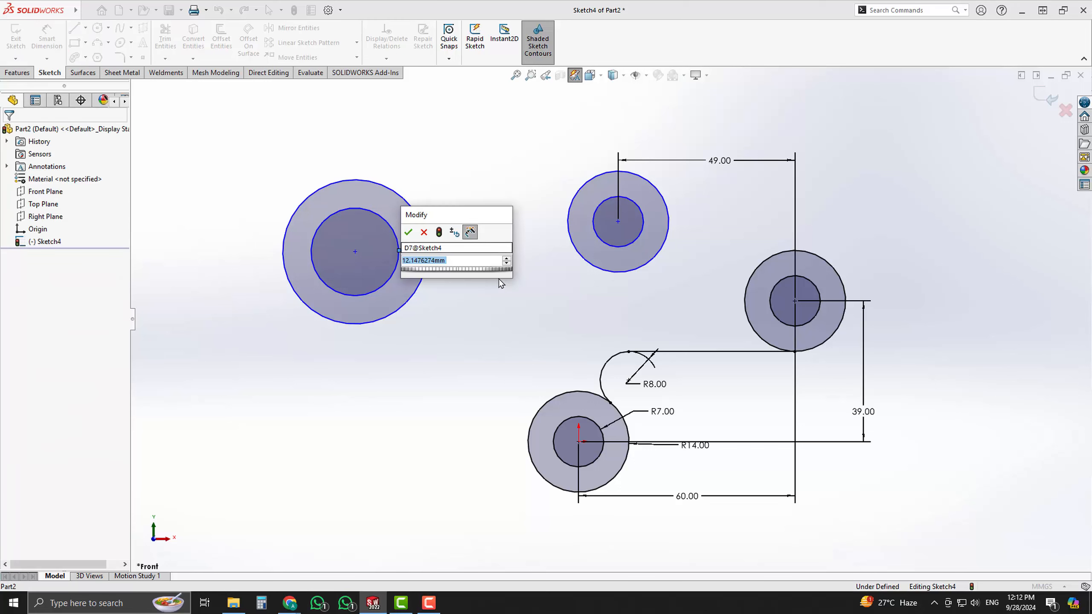
pyautogui.write('8')
pyautogui.press('Return')
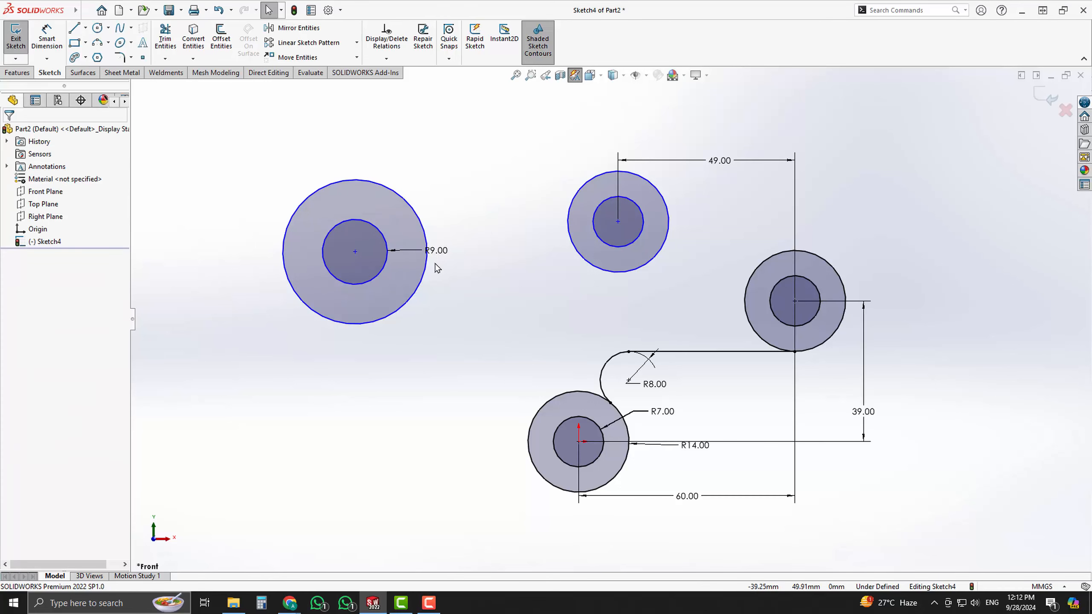
# - Dimension the left pair's outer circle as a radius of 18 mm
pyautogui.moveTo(479, 266); pyautogui.dragTo(479, 222, button='right')
pyautogui.click(411, 206)
pyautogui.click(461, 171)
pyautogui.click(492, 119)
pyautogui.doubleClick(460, 171)
pyautogui.write('18')
pyautogui.press('Return')
# - Check the reference drawing in the browser, and set the horizontal distance between the left pair's centre and the origin to 46 mm
pyautogui.scroll(2, 405, 200)
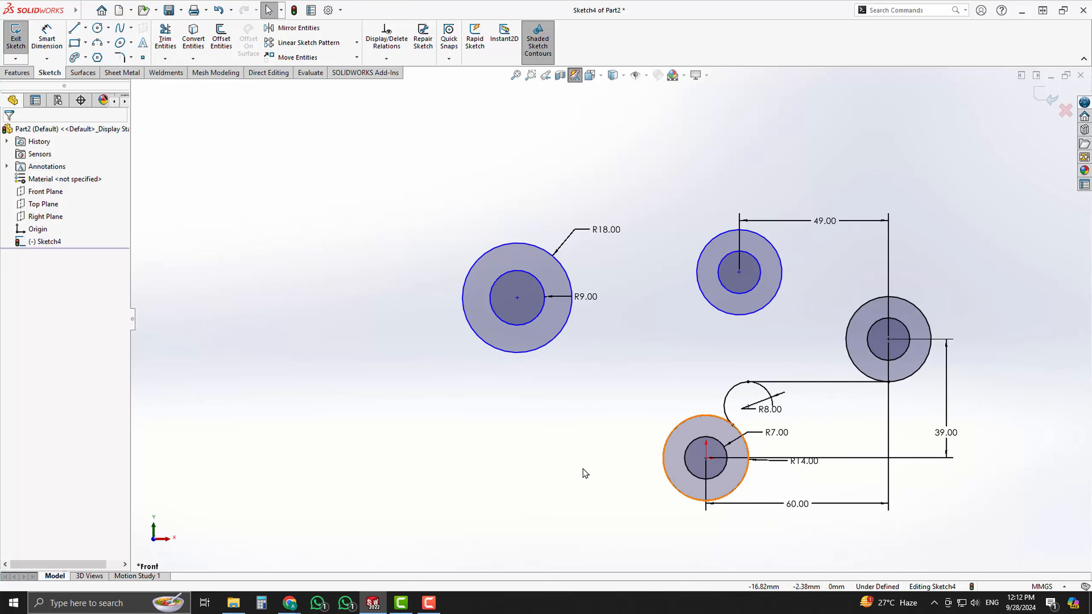
pyautogui.hotkey('alt', 'Tab')
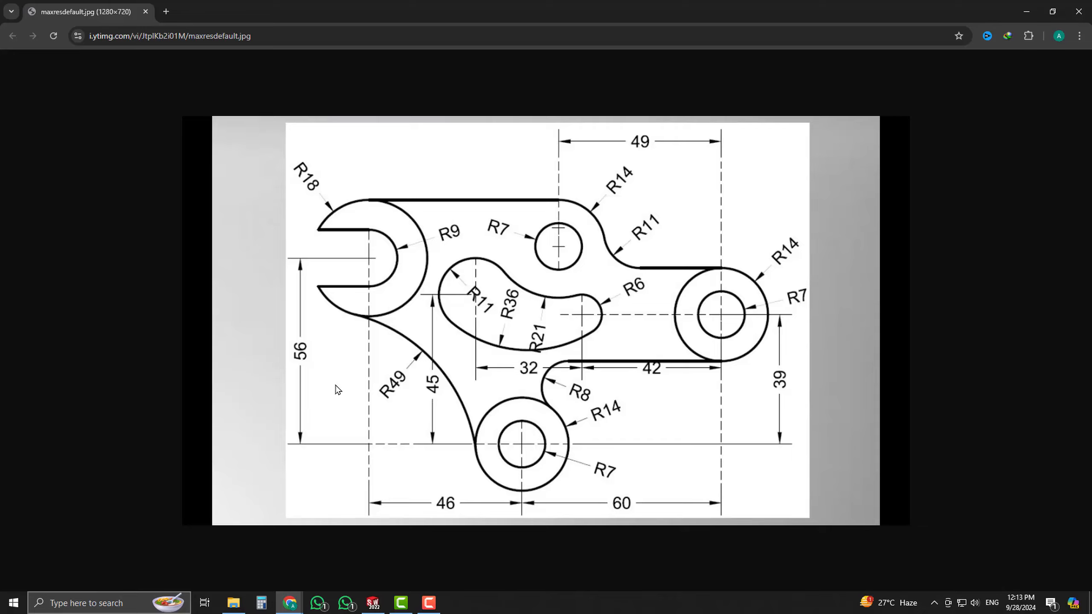
pyautogui.hotkey('alt', 'Tab')
pyautogui.moveTo(500, 378); pyautogui.dragTo(506, 349, button='right')
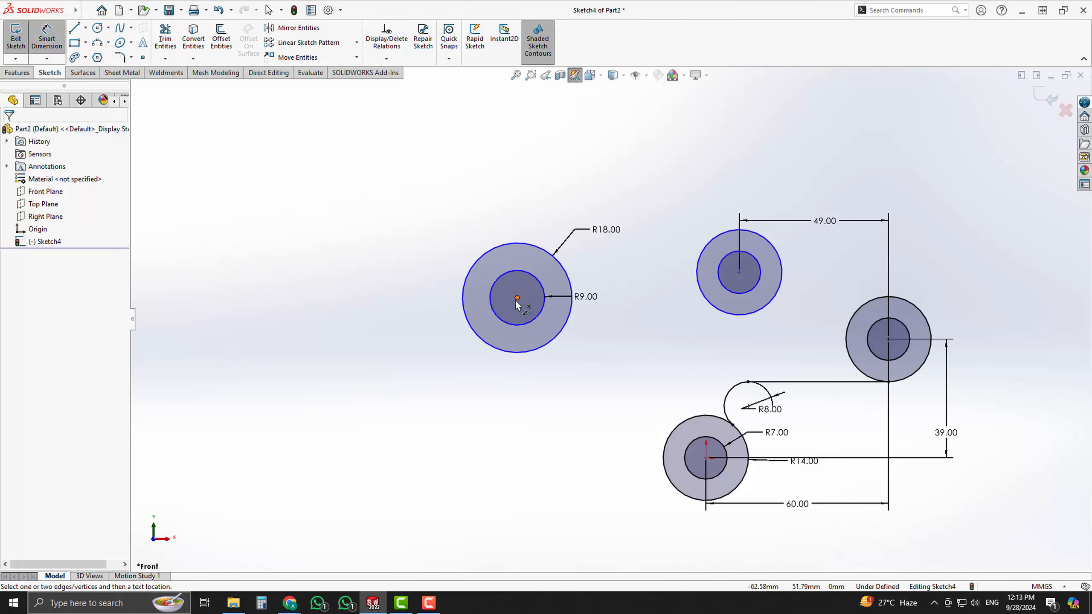
pyautogui.click(517, 298)
pyautogui.click(705, 458)
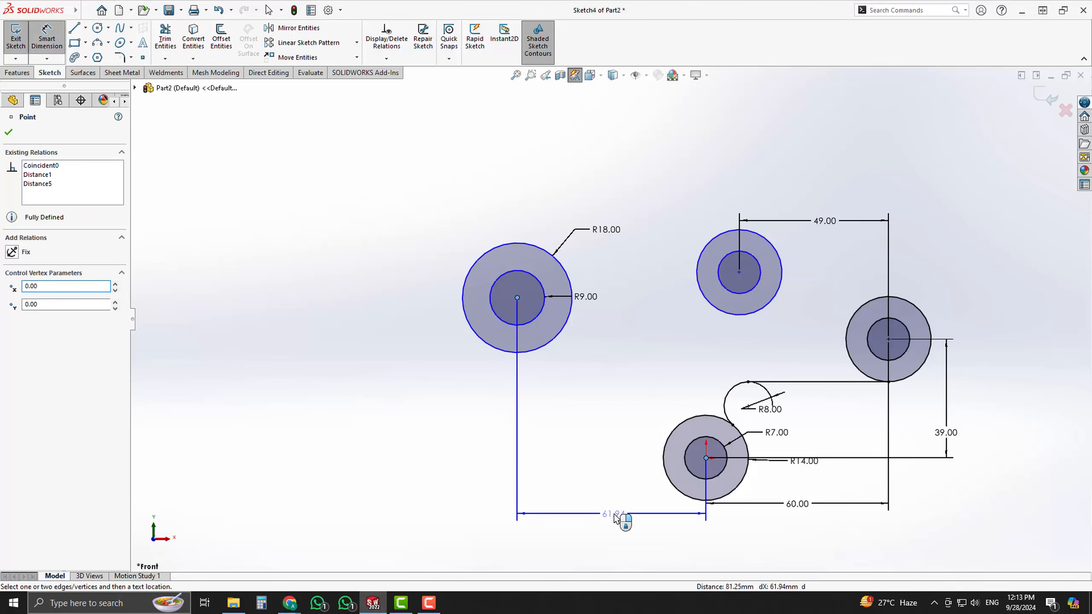
pyautogui.click(615, 519)
pyautogui.write('46')
pyautogui.press('Return')
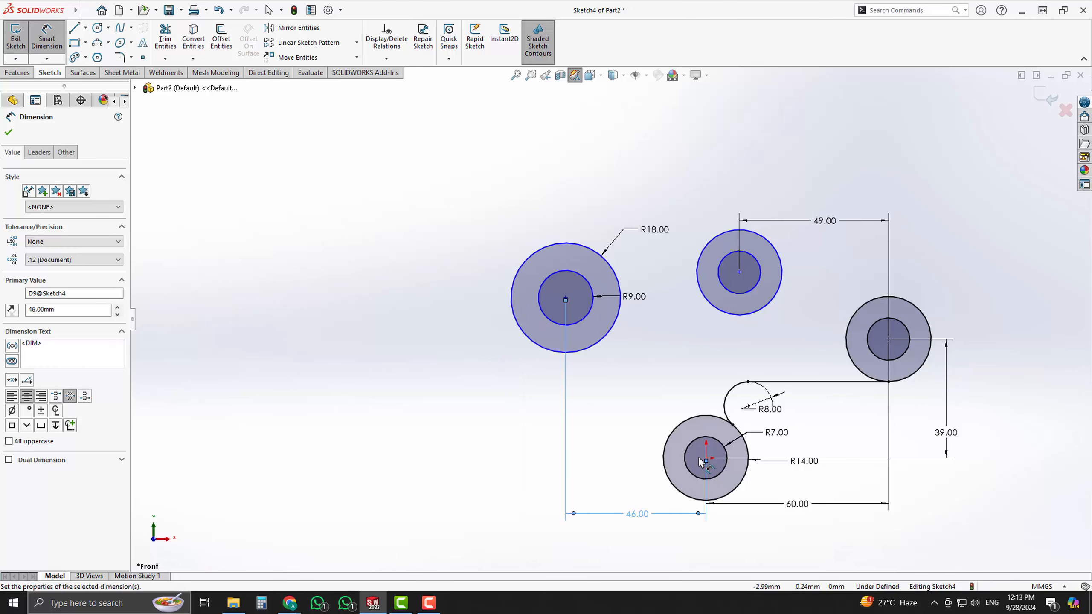
pyautogui.press('Escape')
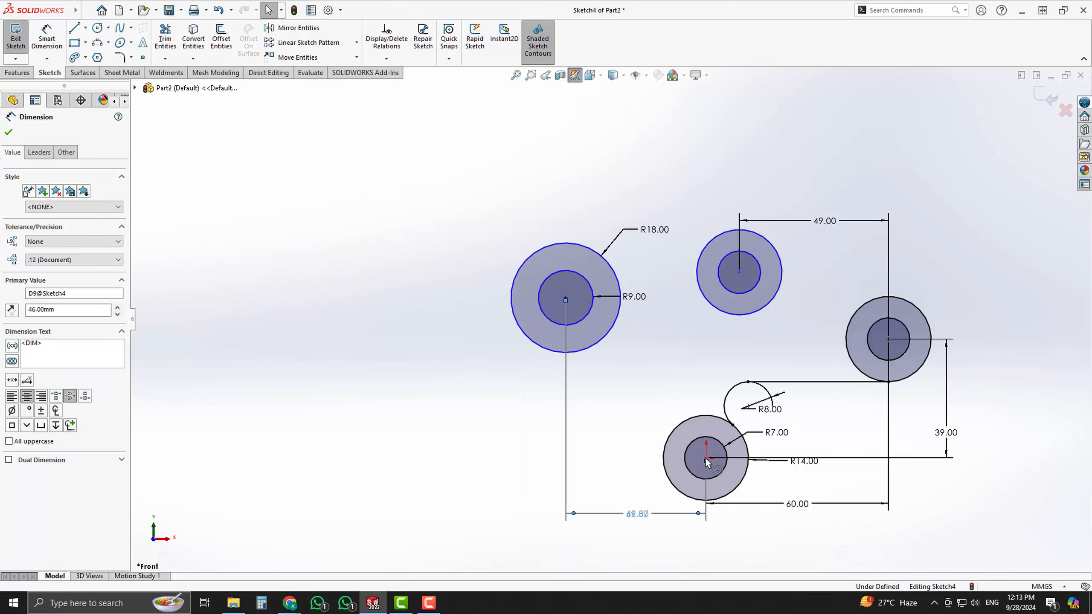
# - Dimension the vertical distance from the origin to the left pair's centre as 56 mm
pyautogui.click(566, 301)
pyautogui.click(486, 408)
pyautogui.moveTo(638, 455); pyautogui.dragTo(642, 330, button='right')
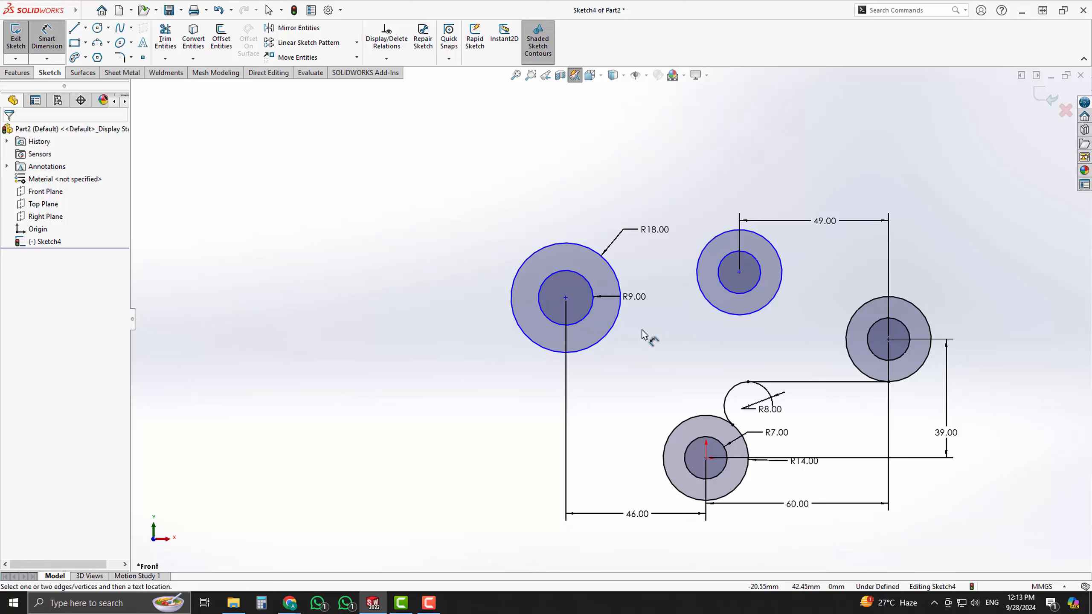
pyautogui.click(566, 297)
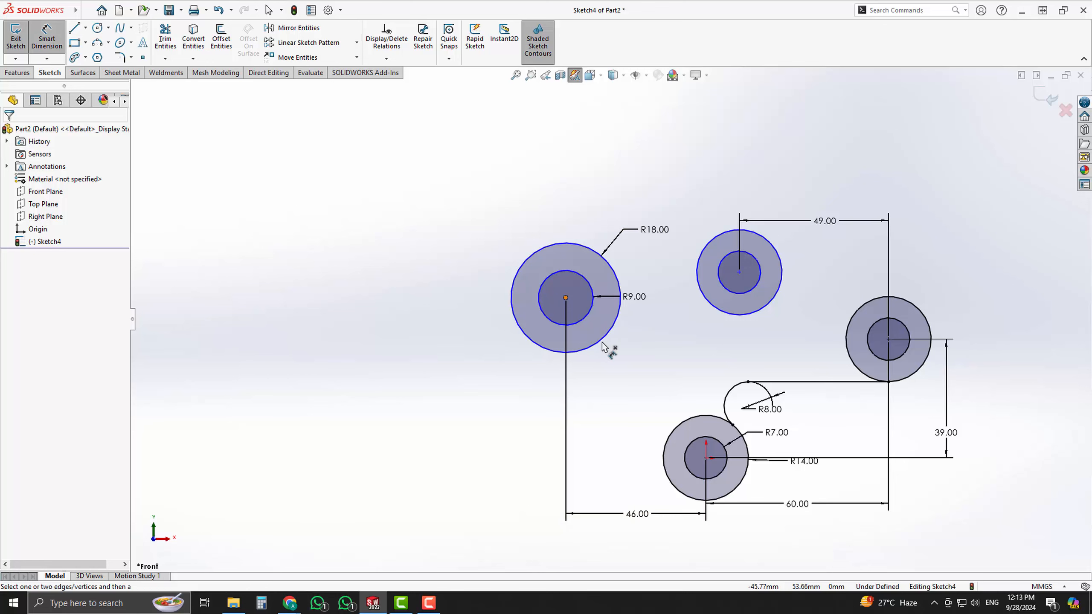
pyautogui.click(707, 459)
pyautogui.click(464, 414)
pyautogui.write('5')
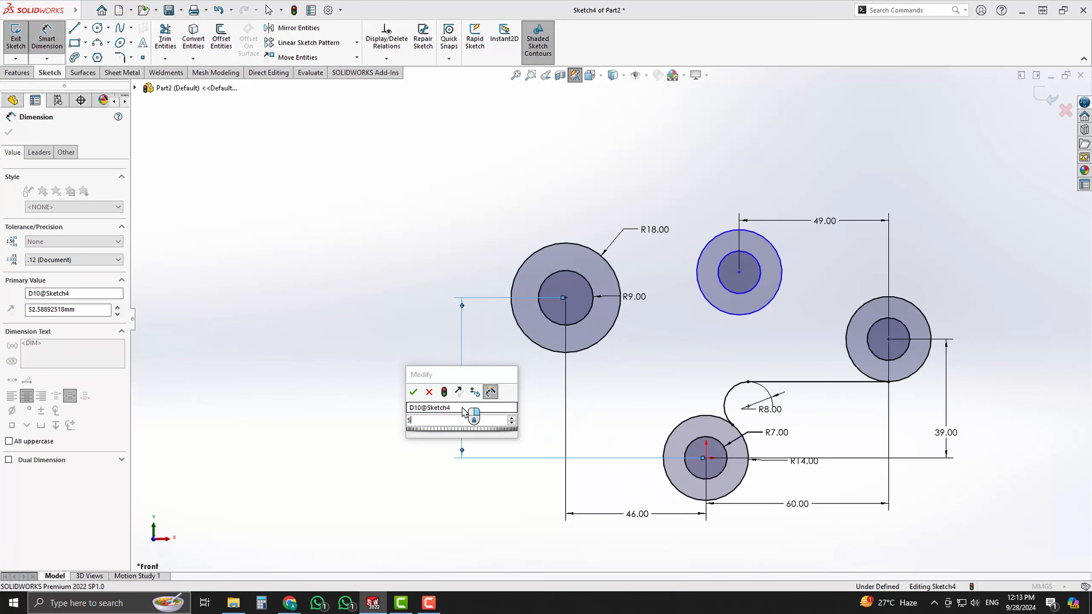
pyautogui.write('6')
pyautogui.press('Return')
pyautogui.press('Escape')
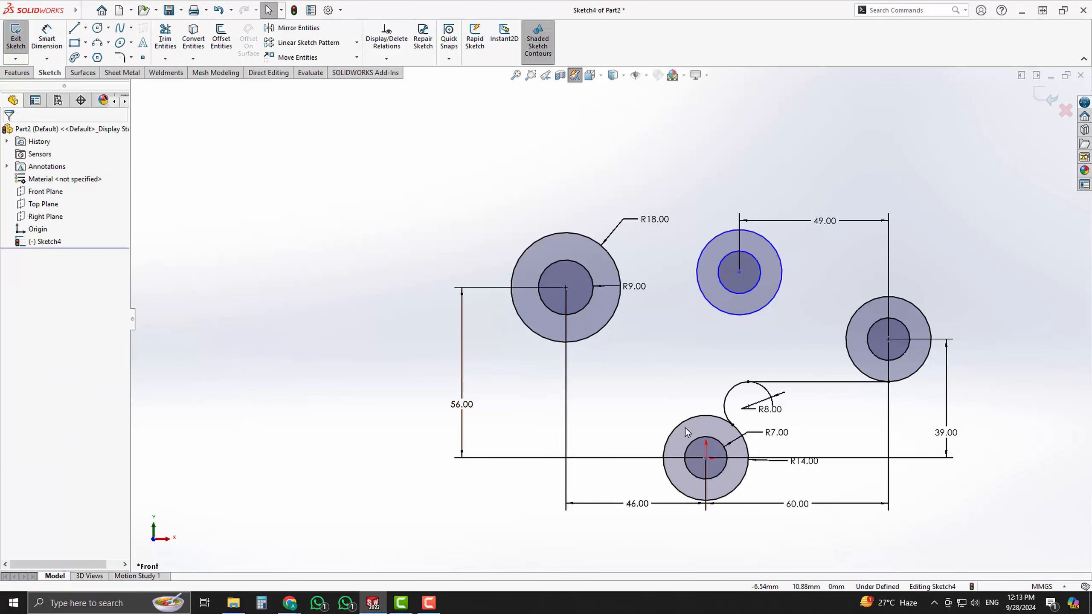
# - Move the 46 mm dimension slightly lower beneath the origin circles
pyautogui.moveTo(637, 505); pyautogui.dragTo(636, 521)
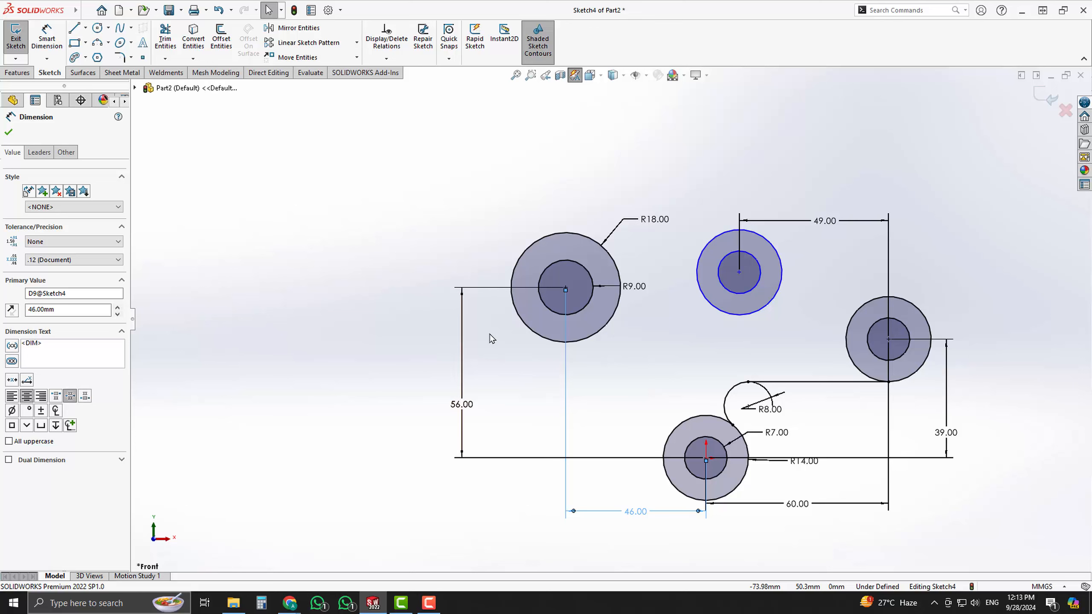
pyautogui.click(343, 236)
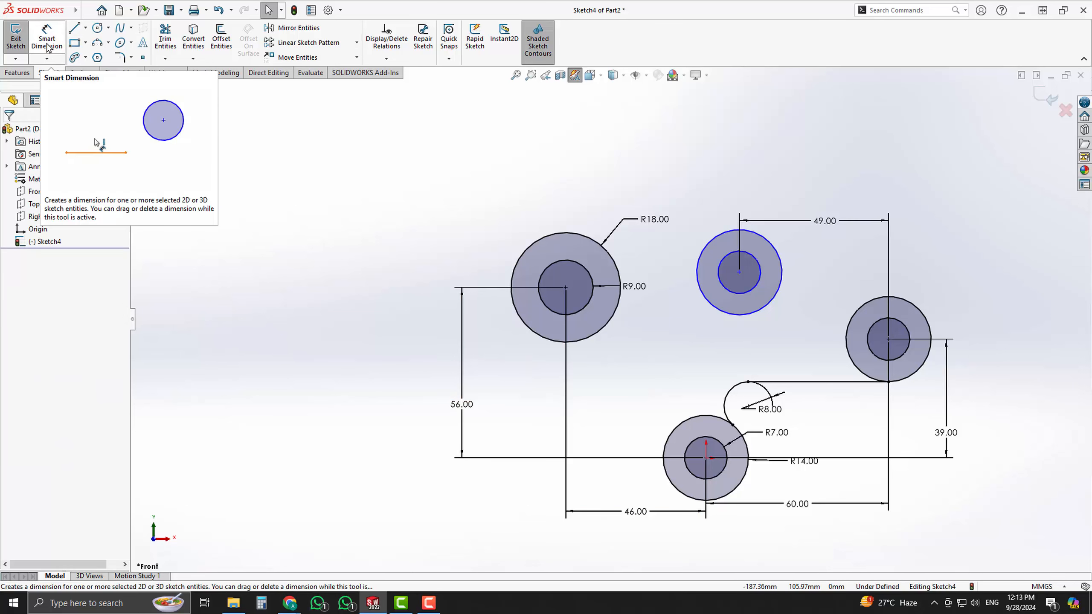
pyautogui.moveTo(369, 385); pyautogui.dragTo(380, 318, button='right')
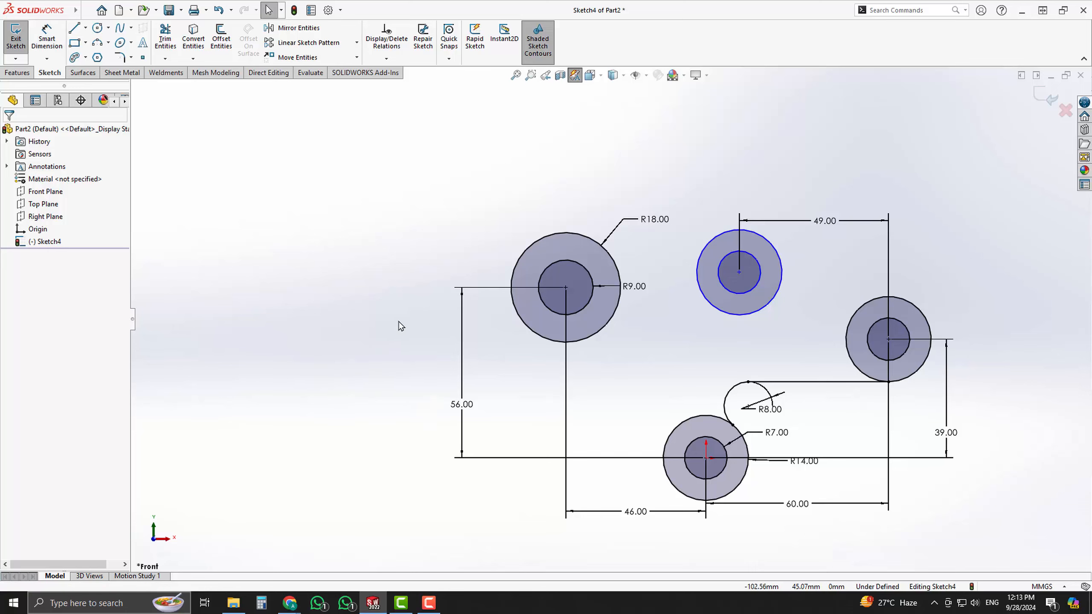
pyautogui.scroll(-2, 637, 327)
pyautogui.scroll(2, 637, 331)
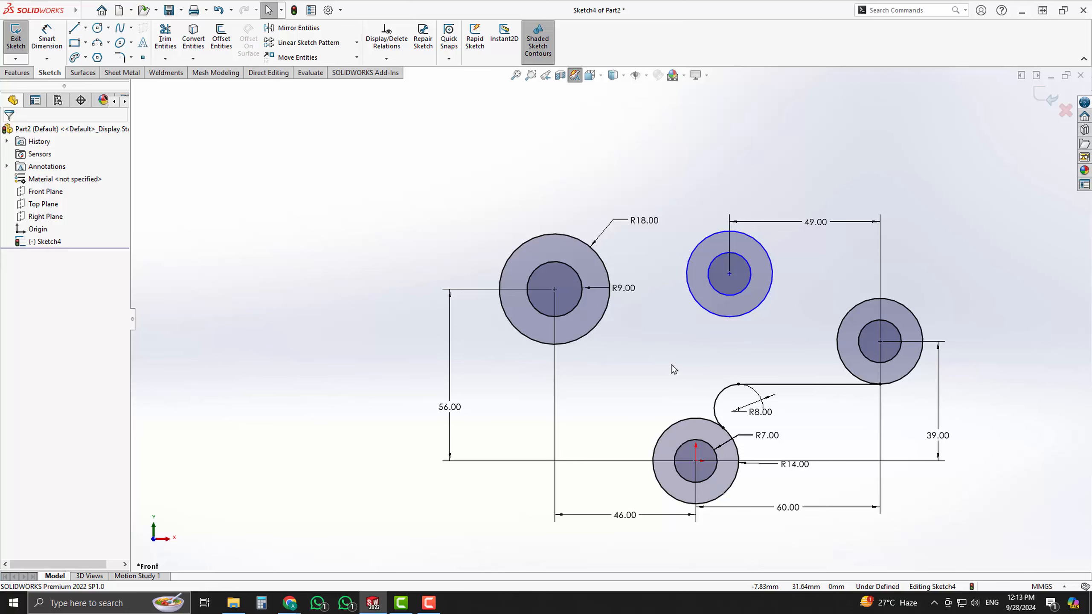
# - Check the reference drawing, and sketch a horizontal line from the 9 mm radius circle's top point leftward past the 18 mm radius circle
pyautogui.scroll(-3, 649, 305)
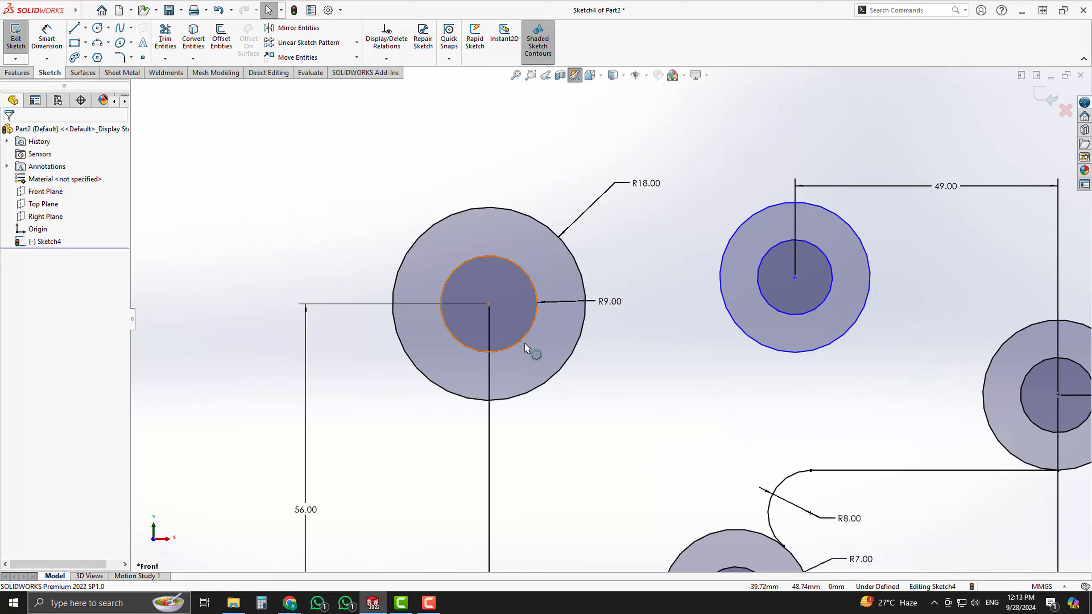
pyautogui.moveTo(289, 603)
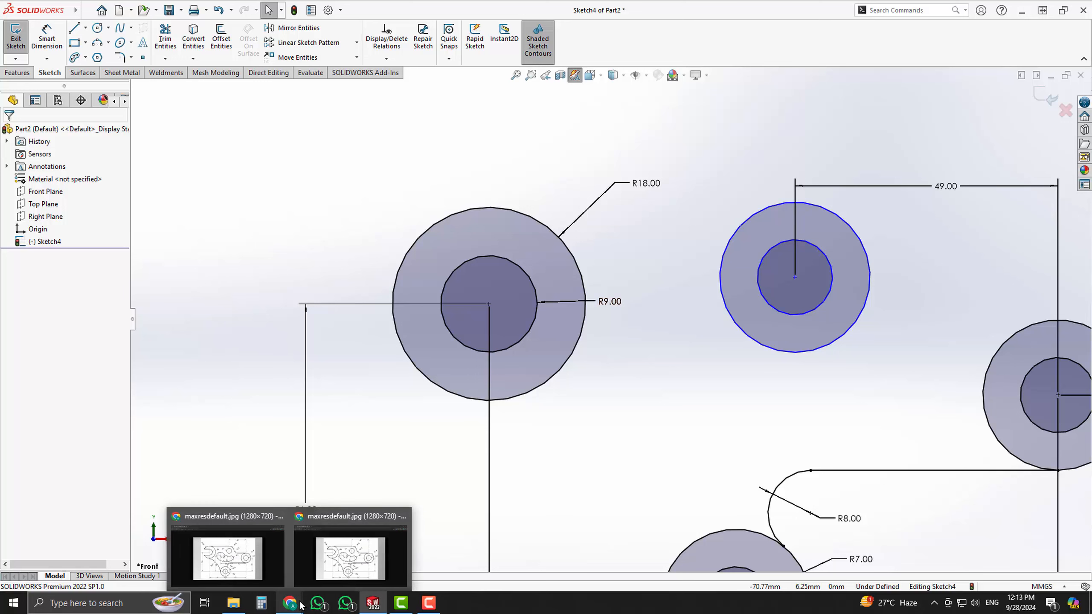
pyautogui.click(243, 572)
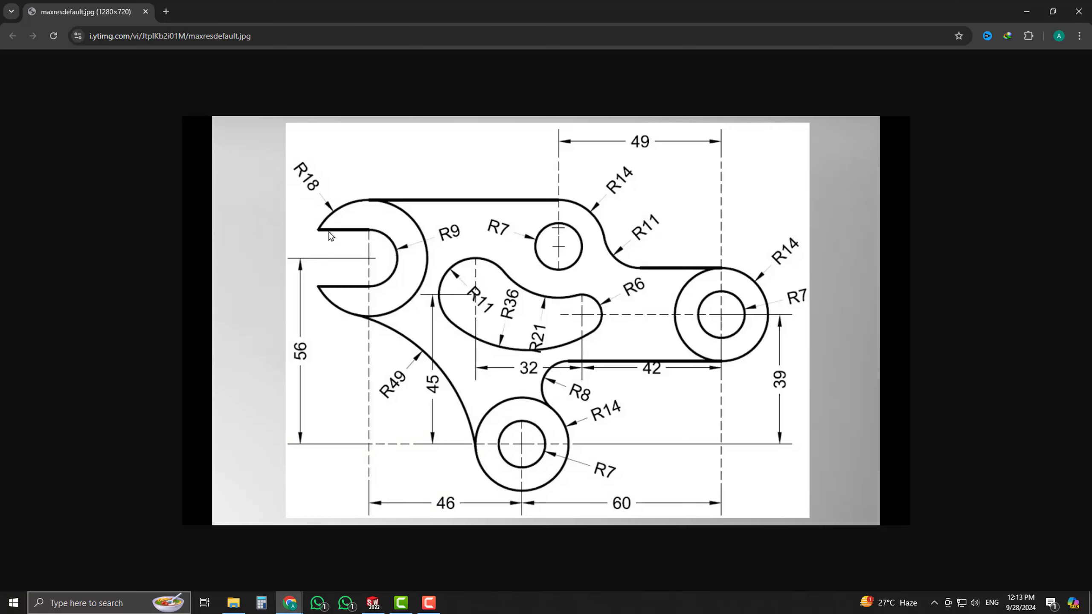
pyautogui.hotkey('alt', 'Tab')
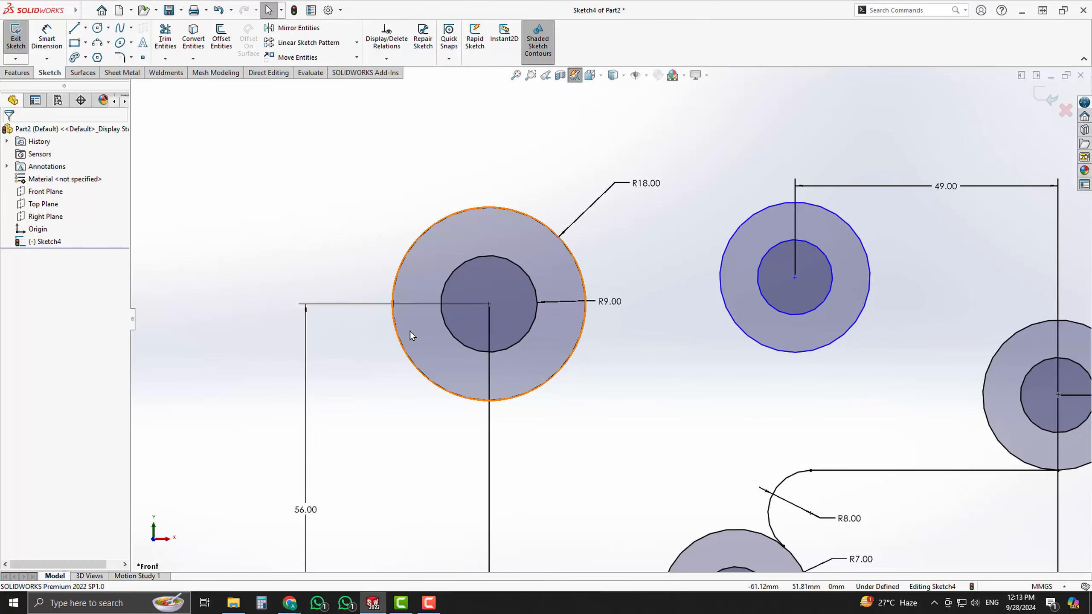
pyautogui.press('l')
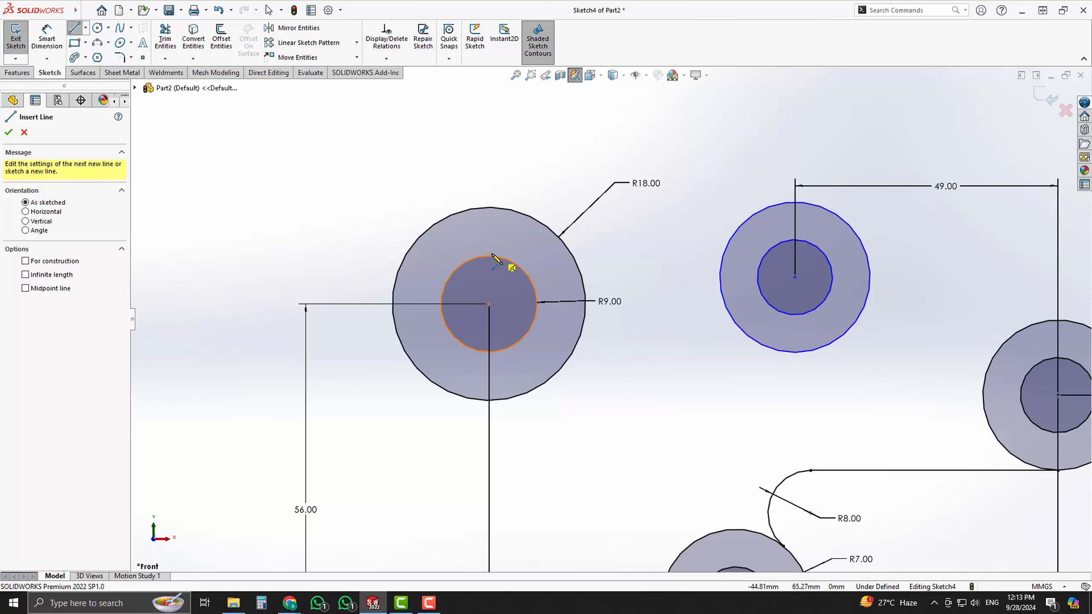
pyautogui.moveTo(489, 256); pyautogui.dragTo(327, 256)
pyautogui.press('Escape')
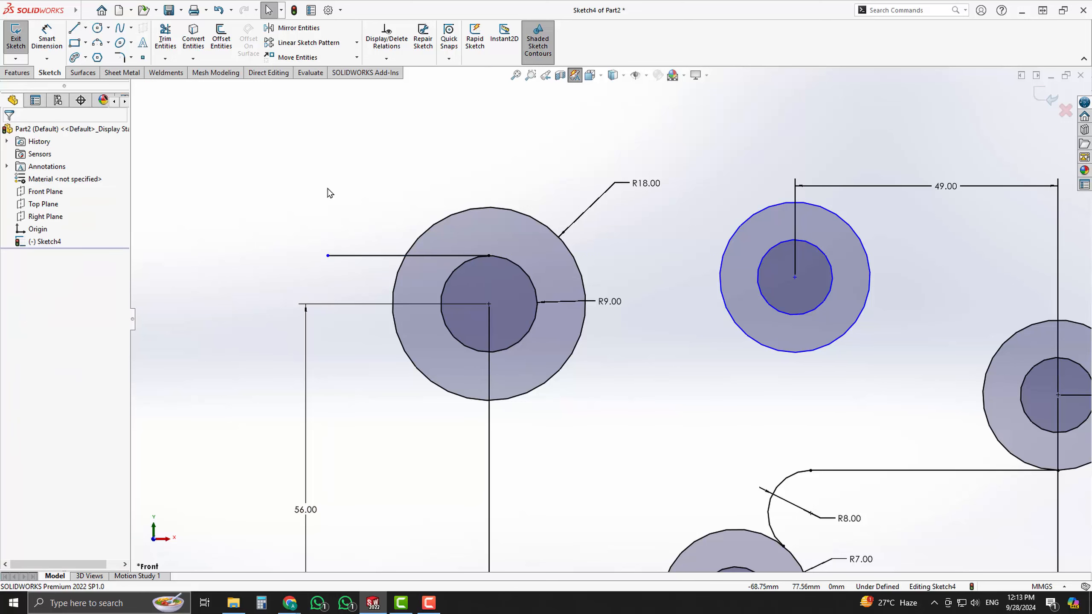
# - Sketch a horizontal line from the 9 mm radius circle's bottom point leftward past the 18 mm radius circle
pyautogui.press('l')
pyautogui.click(488, 353)
pyautogui.moveTo(489, 357); pyautogui.dragTo(327, 353)
pyautogui.press('Escape')
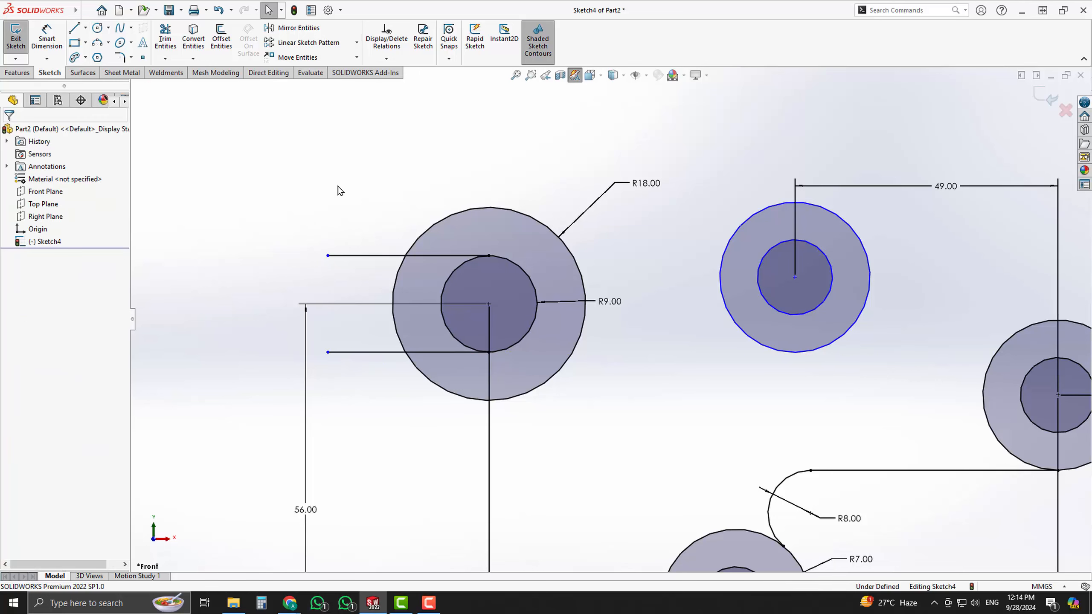
# - Trim the two line overhangs and the left portions of the R9 and R18 circles to form an open-ended jaw
pyautogui.click(167, 42)
pyautogui.moveTo(381, 221); pyautogui.dragTo(354, 403)
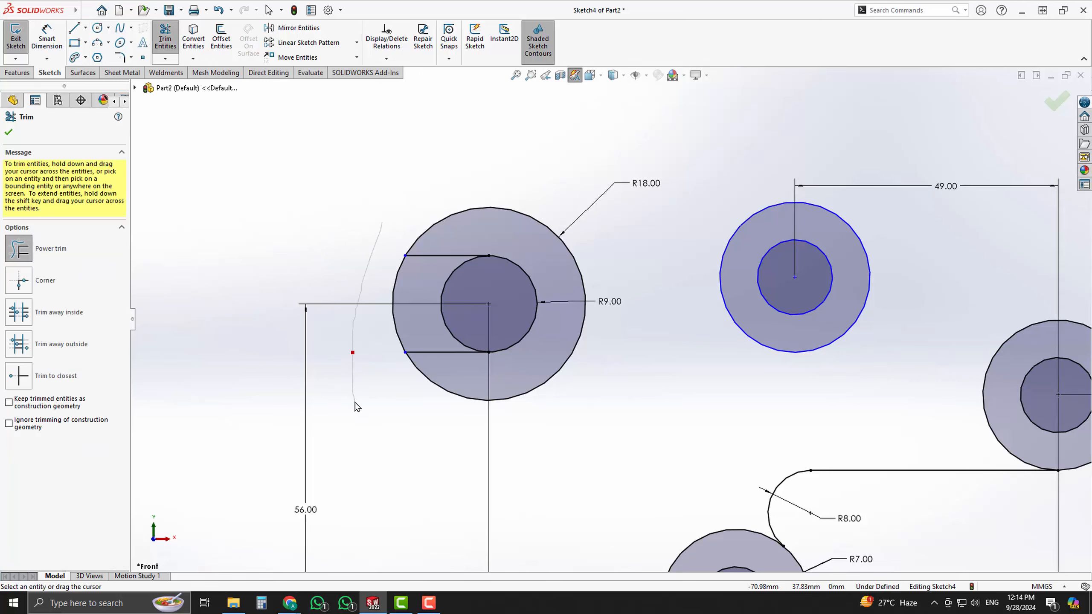
pyautogui.moveTo(371, 354); pyautogui.dragTo(409, 324)
pyautogui.moveTo(401, 270); pyautogui.dragTo(472, 287)
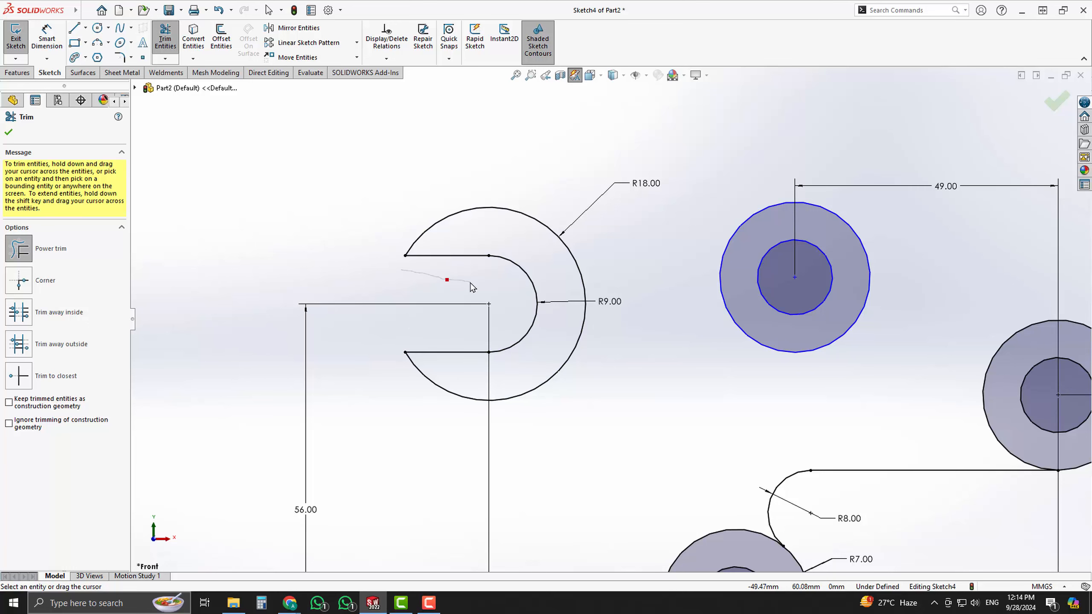
pyautogui.press('Escape')
# - Check the reference drawing, and sketch a three-point arc of about 72 mm radius from the jaw's lower edge to the origin's outer circle
pyautogui.press('f')
pyautogui.scroll(-3, 590, 330)
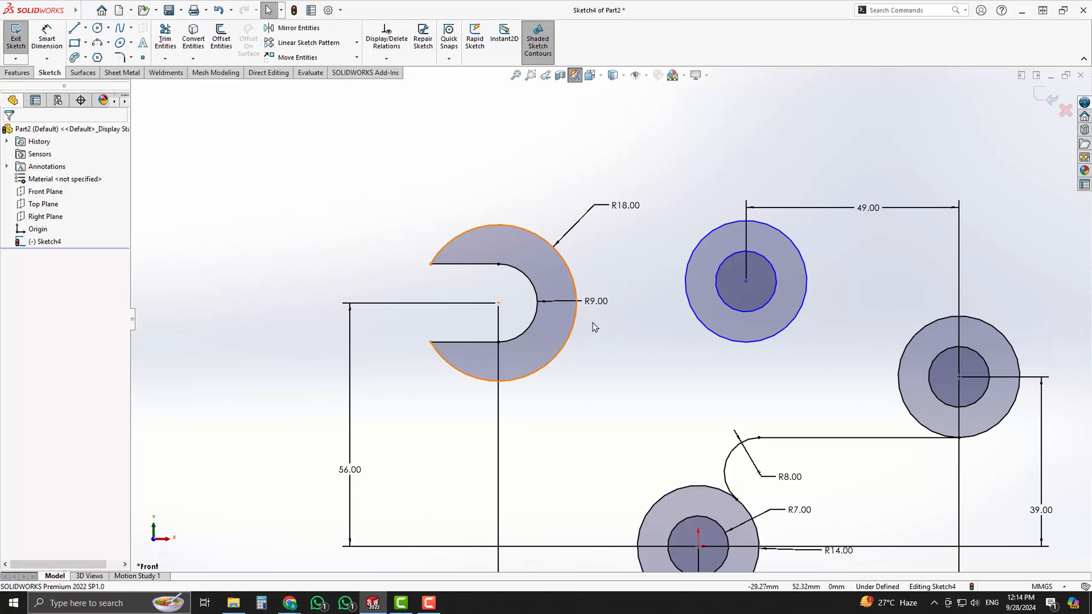
pyautogui.scroll(2, 607, 319)
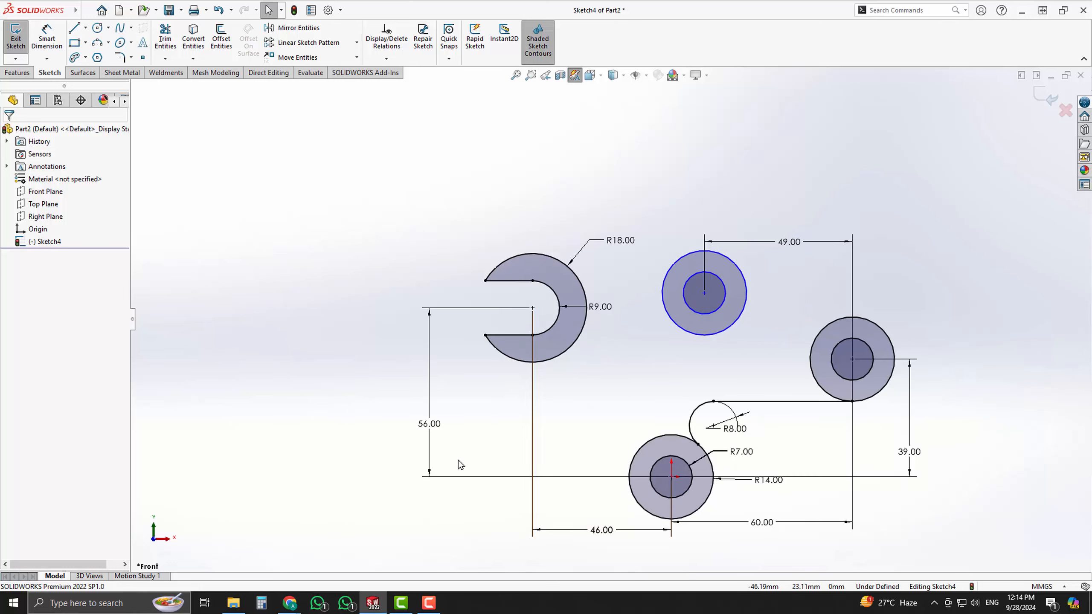
pyautogui.click(289, 603)
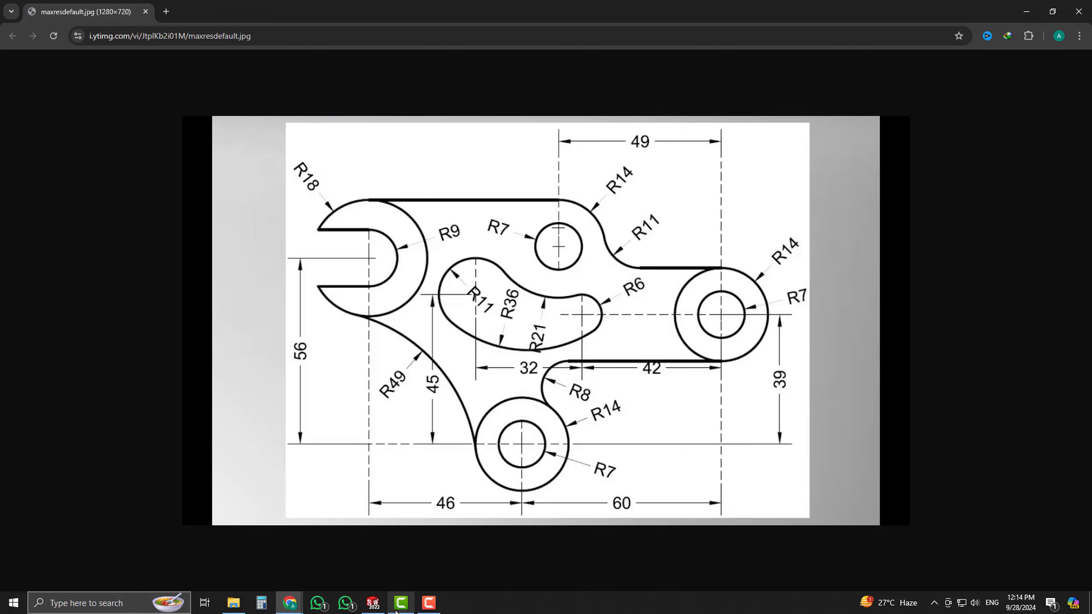
pyautogui.click(372, 602)
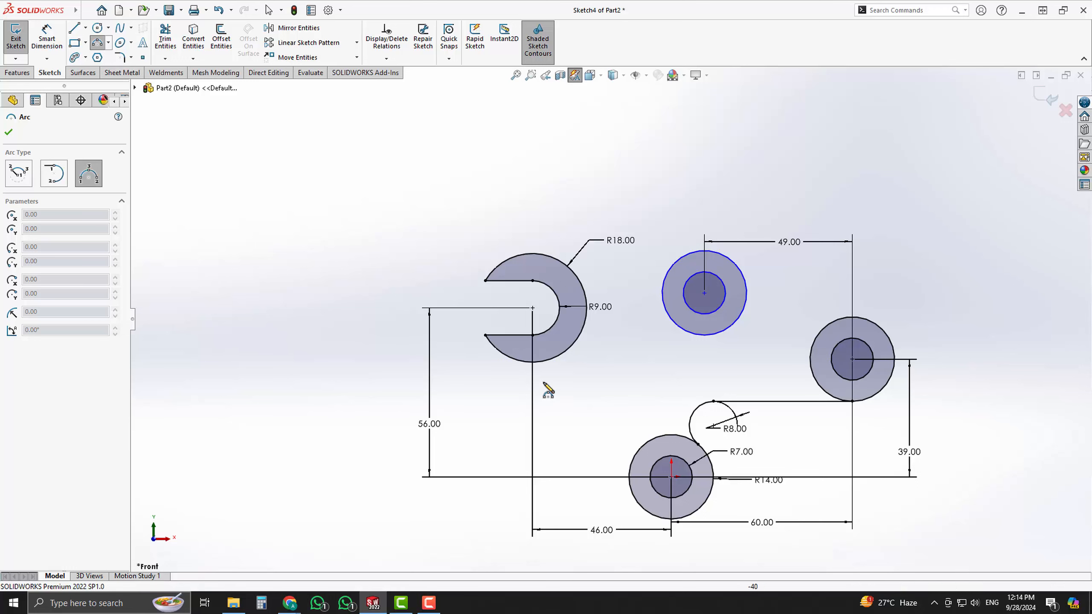
pyautogui.click(533, 361)
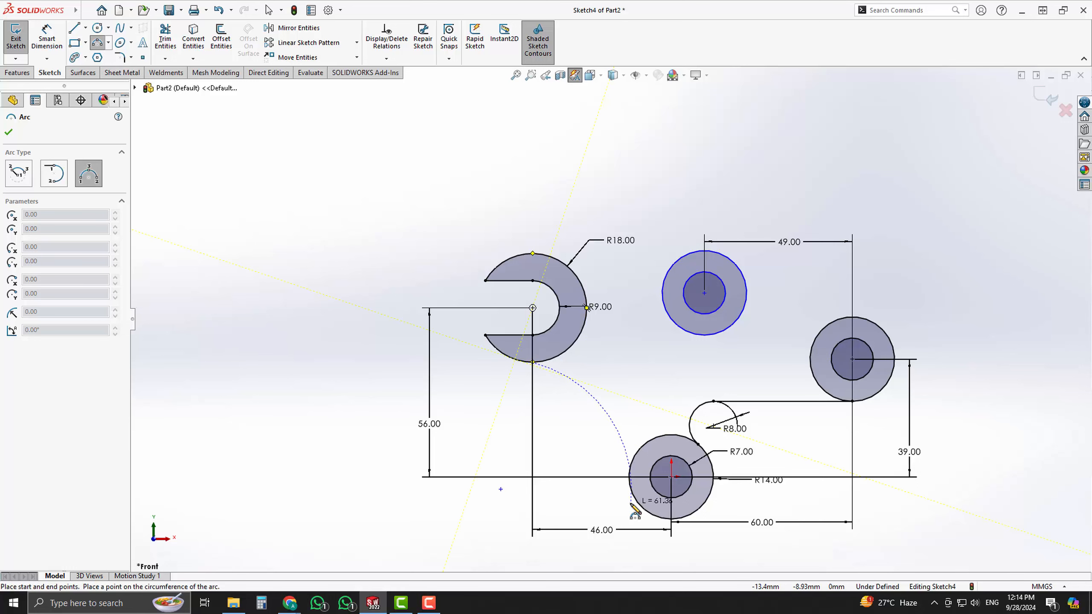
pyautogui.click(629, 480)
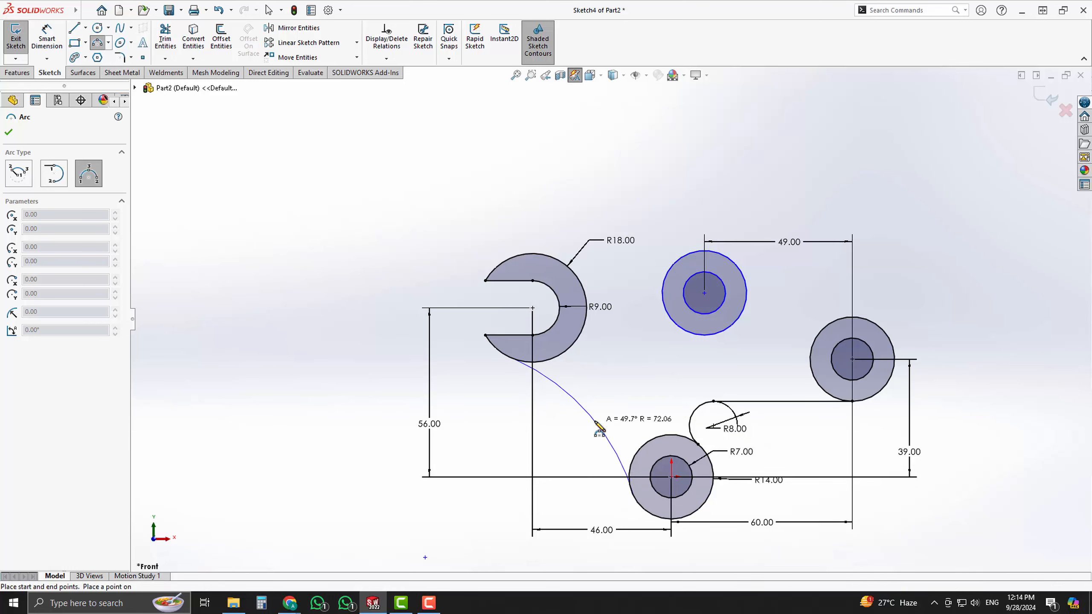
pyautogui.click(561, 385)
pyautogui.press('Escape')
# - Make the new connecting arc tangent to the jaw's R18 arc and to the R14 circle at the origin
pyautogui.click(560, 386)
pyautogui.keyDown('ctrl'); pyautogui.click(582, 327); pyautogui.keyUp('ctrl')
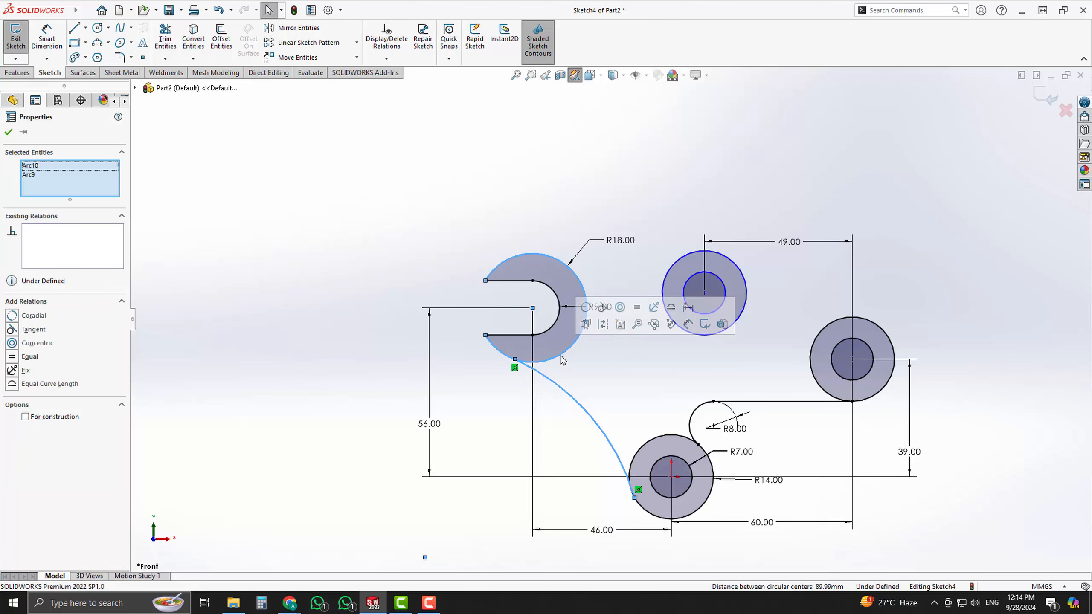
pyautogui.press('Escape')
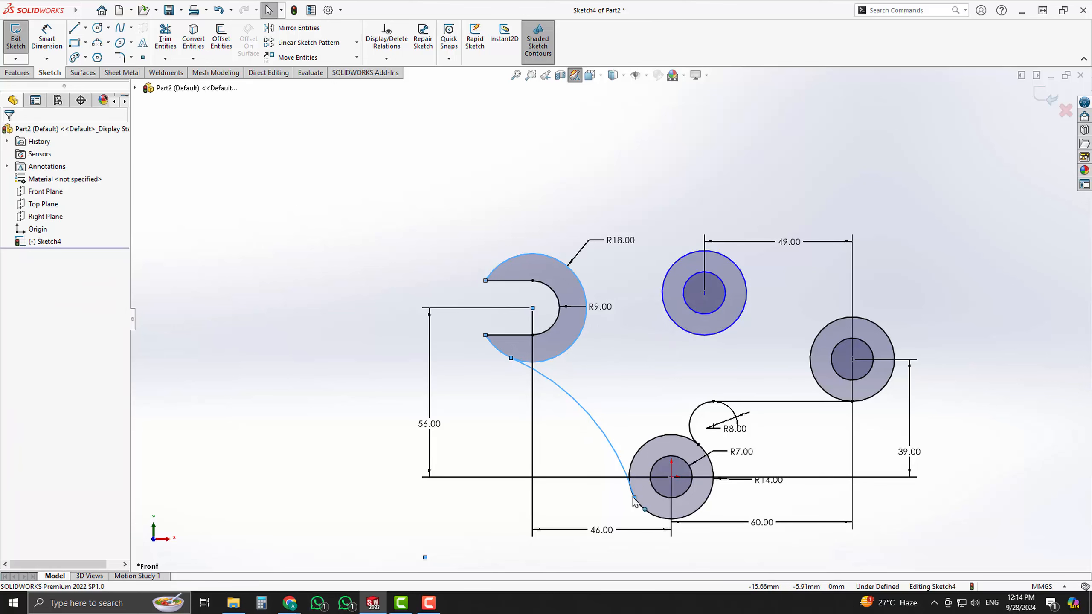
pyautogui.click(587, 414)
pyautogui.keyDown('ctrl'); pyautogui.click(650, 514); pyautogui.keyUp('ctrl')
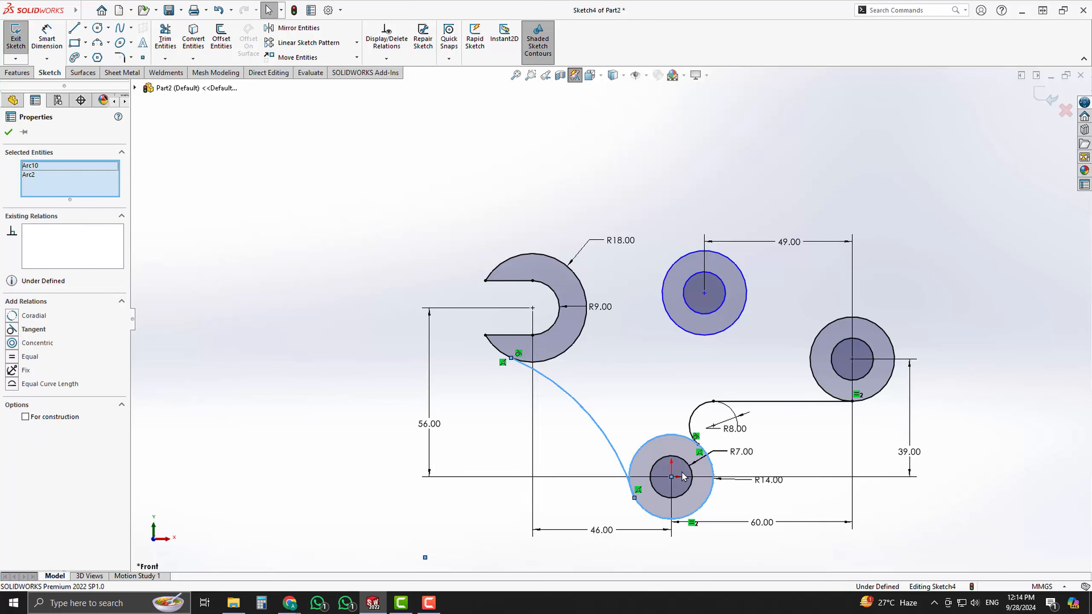
pyautogui.click(694, 461)
pyautogui.press('Escape')
# - Dimension the connecting arc's radius as 49 mm
pyautogui.press('d')
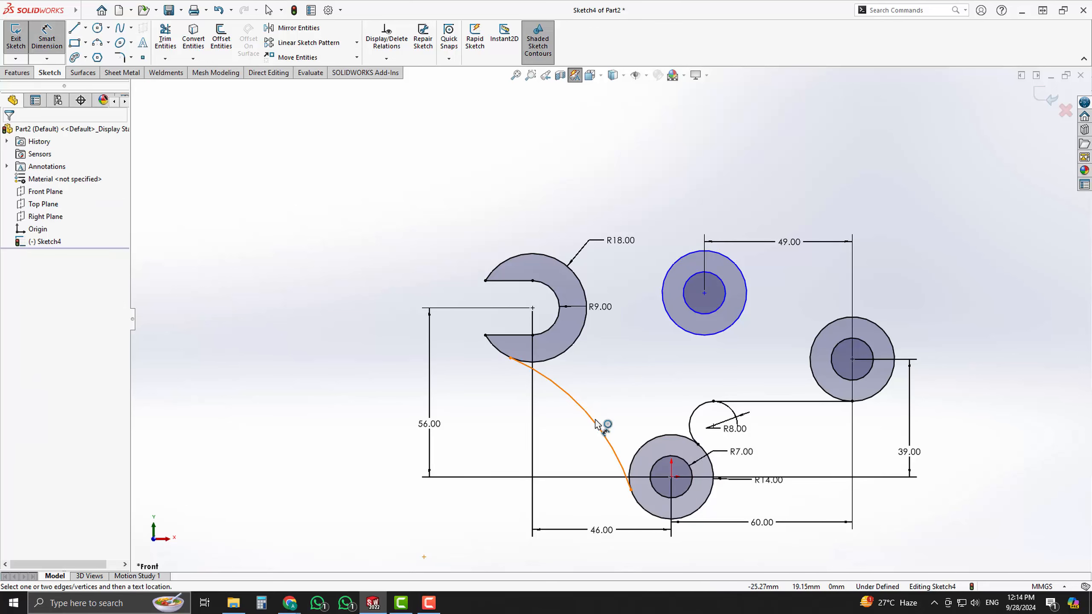
pyautogui.click(599, 429)
pyautogui.click(570, 438)
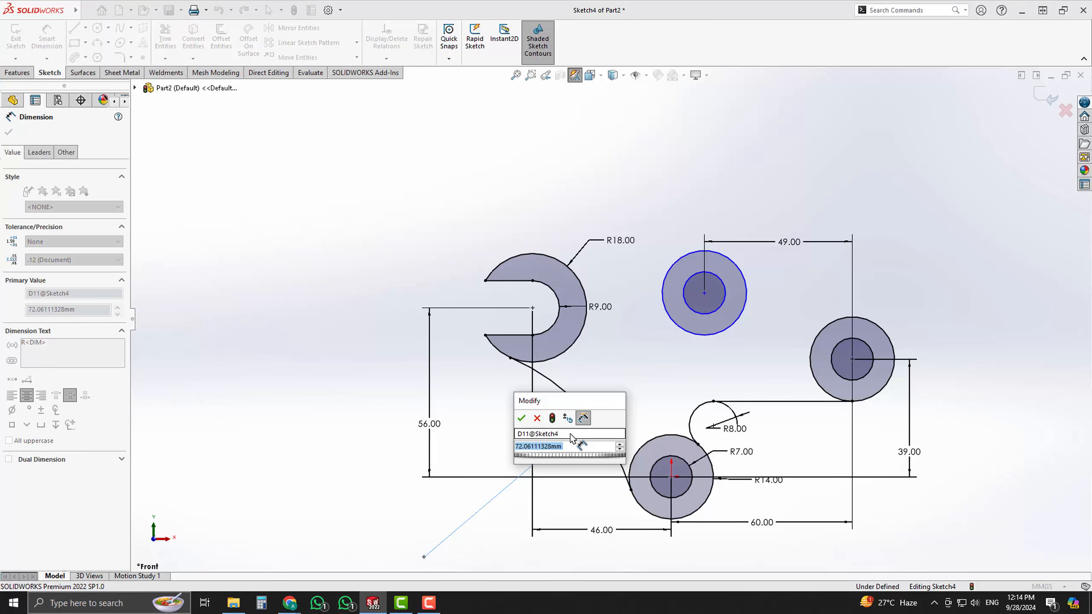
pyautogui.write('49')
pyautogui.press('Return')
pyautogui.press('Escape')
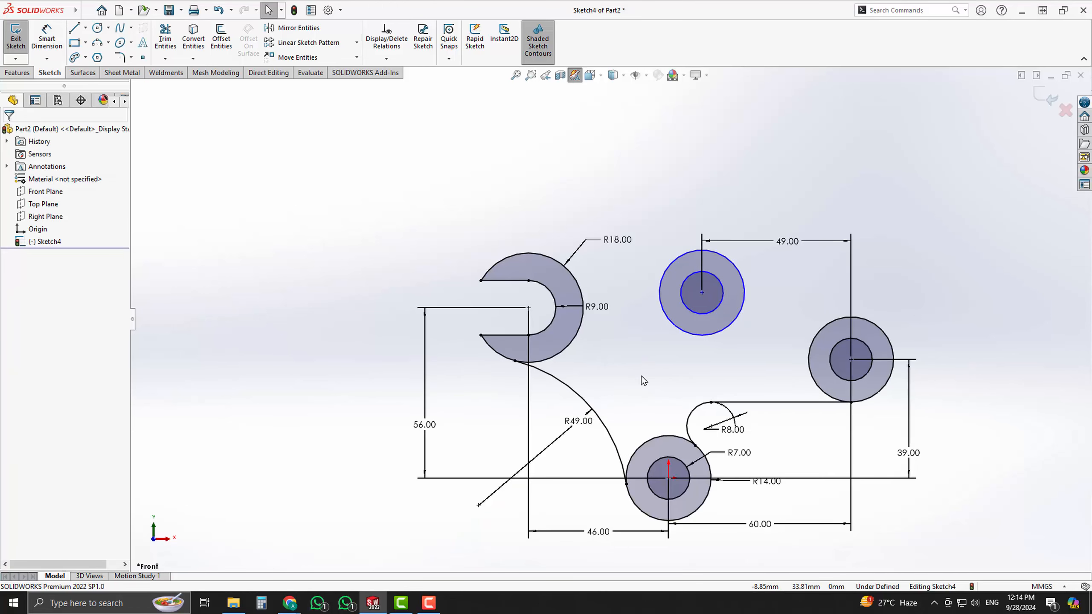
# - Check the reference drawing, and sketch a line from the jaw's R18 arc top to the top of the upper-middle outer circle
pyautogui.press('l')
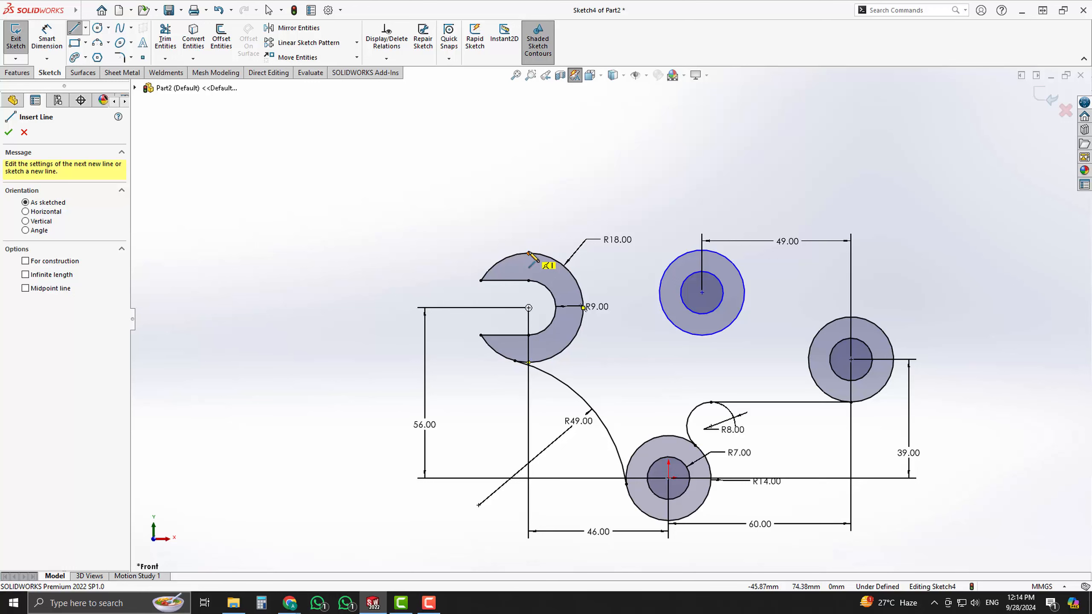
pyautogui.press('Escape')
pyautogui.click(286, 582)
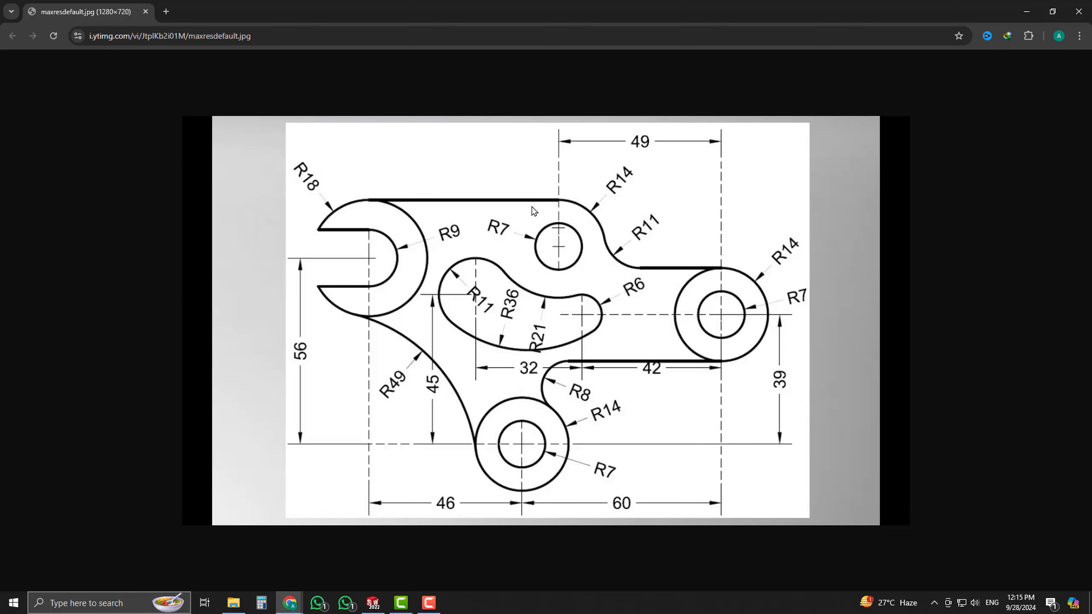
pyautogui.hotkey('alt', 'Tab')
pyautogui.press('l')
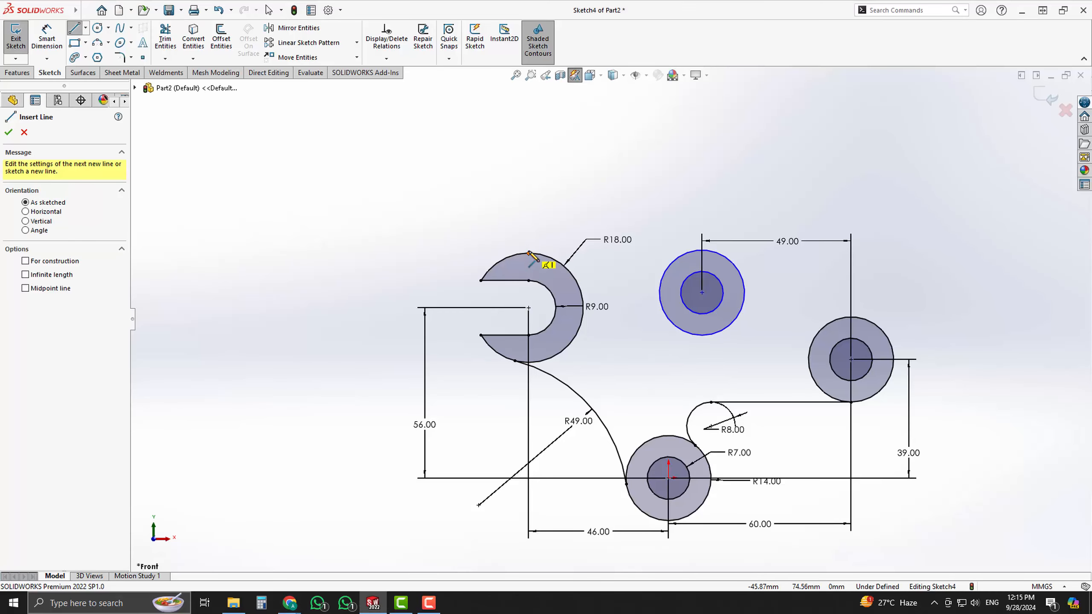
pyautogui.click(530, 254)
pyautogui.click(702, 250)
pyautogui.press('Escape')
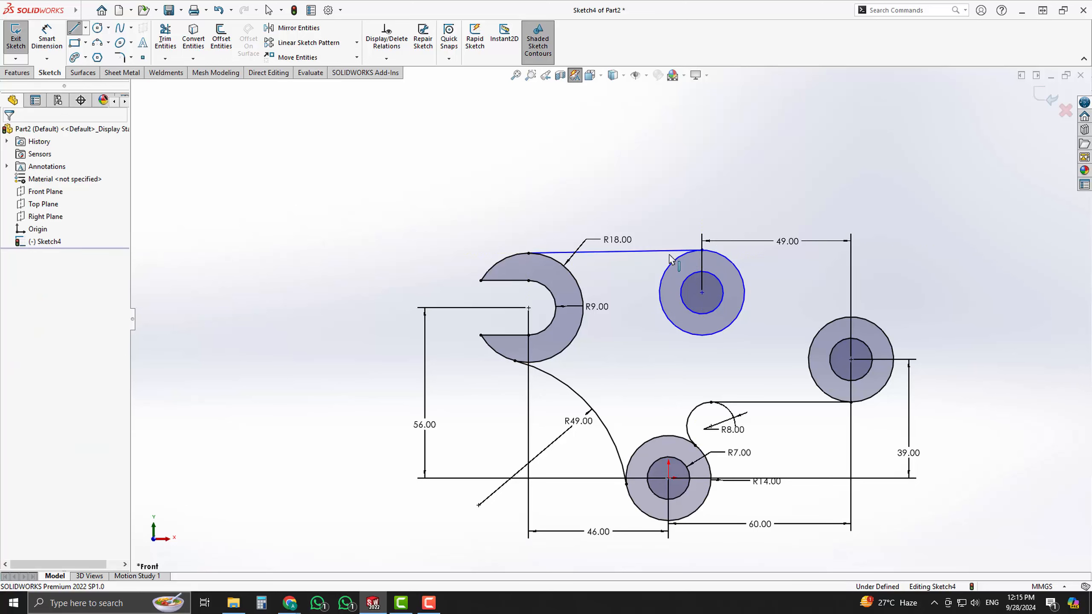
# - Make the new top line horizontal and tangent to the upper-middle pair's outer circle
pyautogui.keyDown('ctrl'); pyautogui.click(670, 258); pyautogui.keyUp('ctrl')
pyautogui.click(696, 207)
pyautogui.click(664, 171)
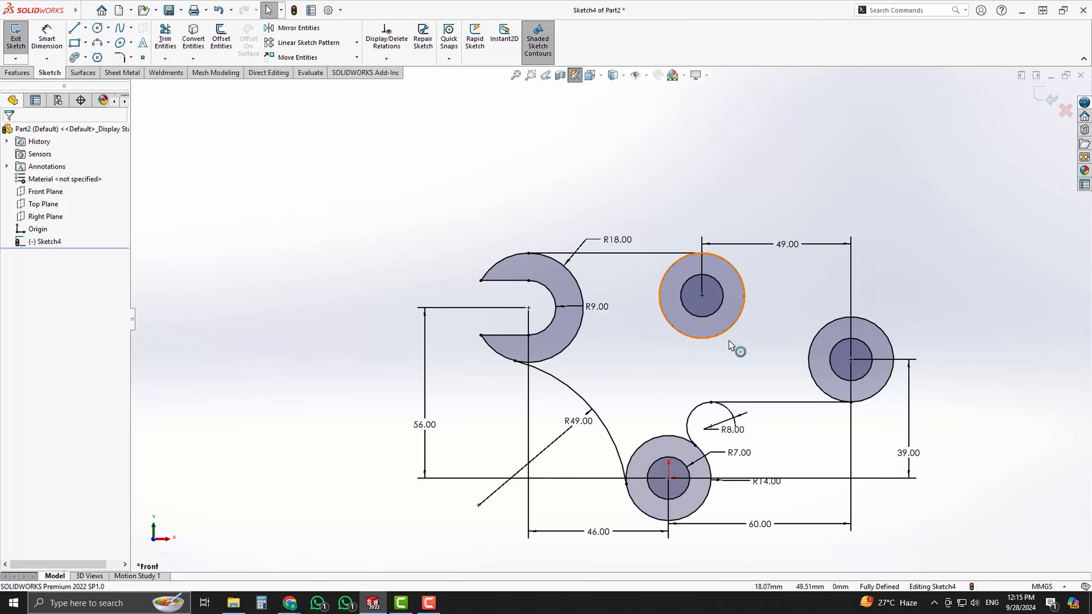
# - Check the reference drawing, and sketch a horizontal line from the right outer circle's top point leftward, ending near the upper-middle pair
pyautogui.press('z')
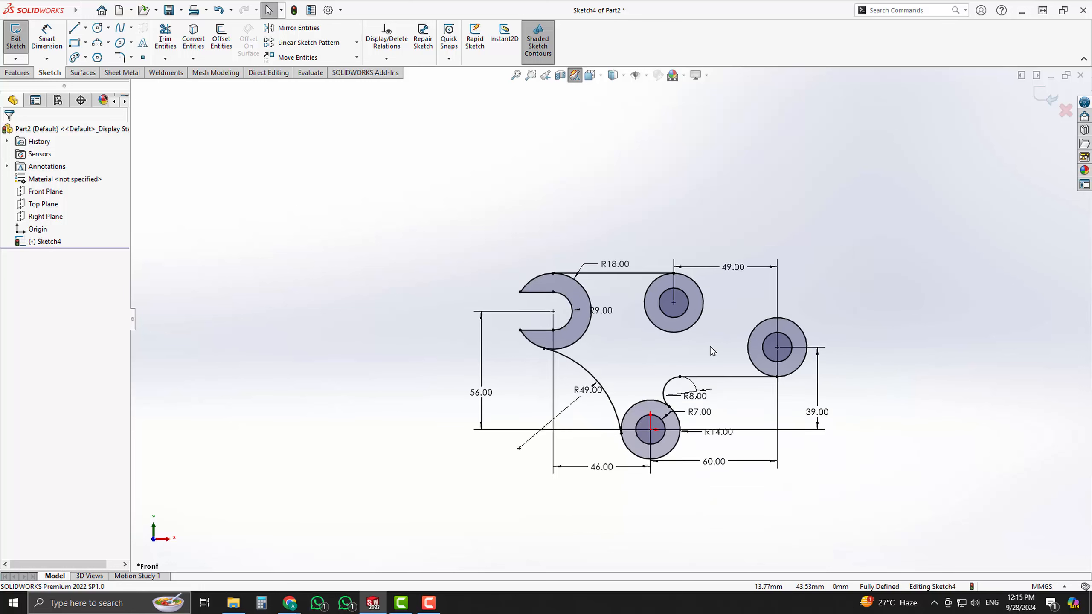
pyautogui.scroll(-2, 712, 350)
pyautogui.hotkey('alt', 'Tab')
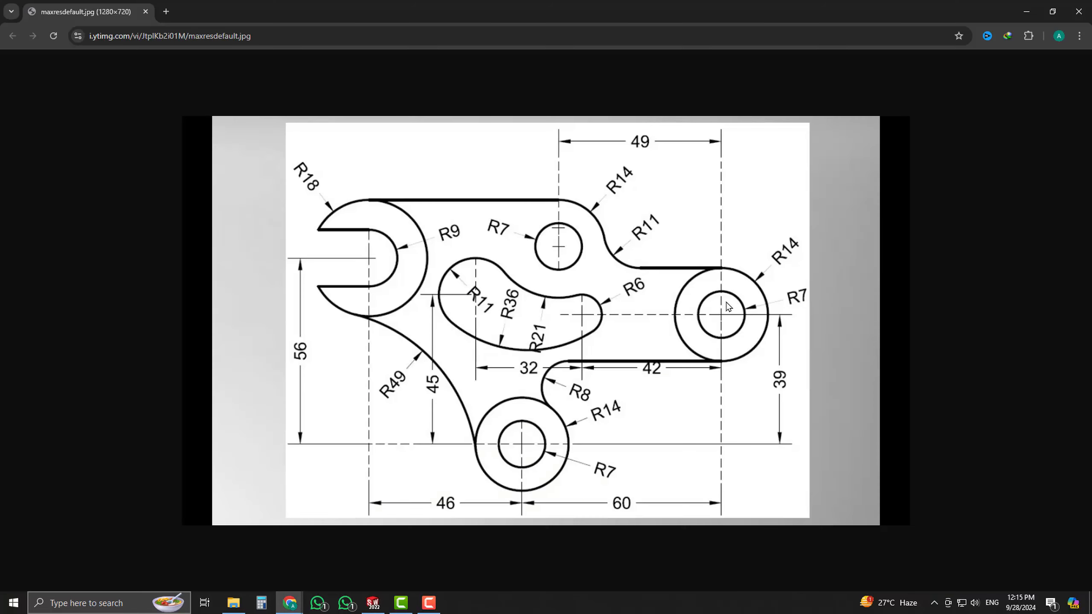
pyautogui.hotkey('alt', 'Tab')
pyautogui.press('l')
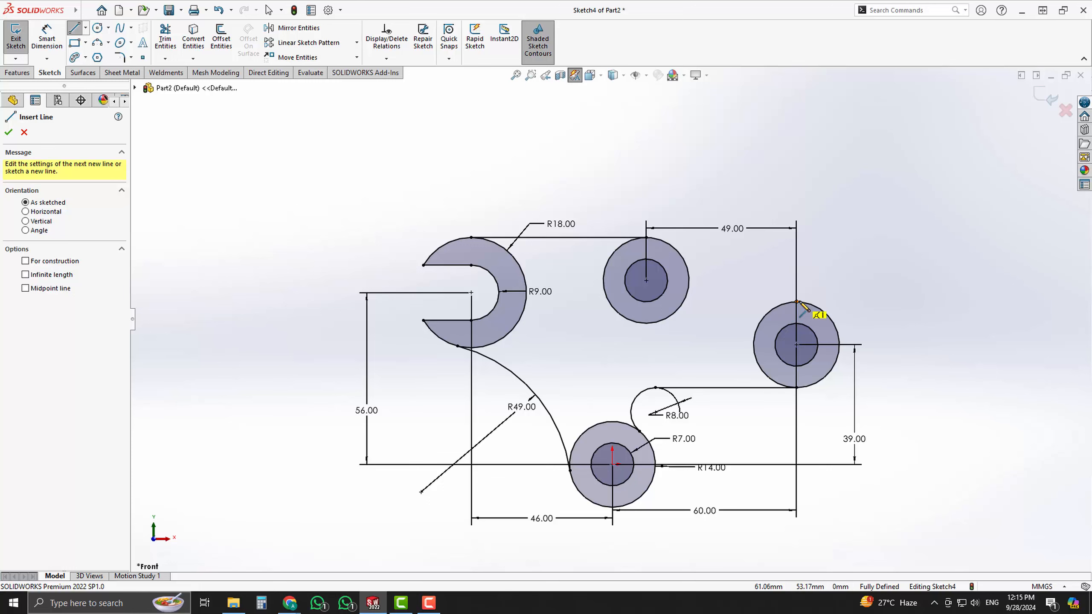
pyautogui.click(796, 303)
pyautogui.click(693, 302)
pyautogui.press('Escape')
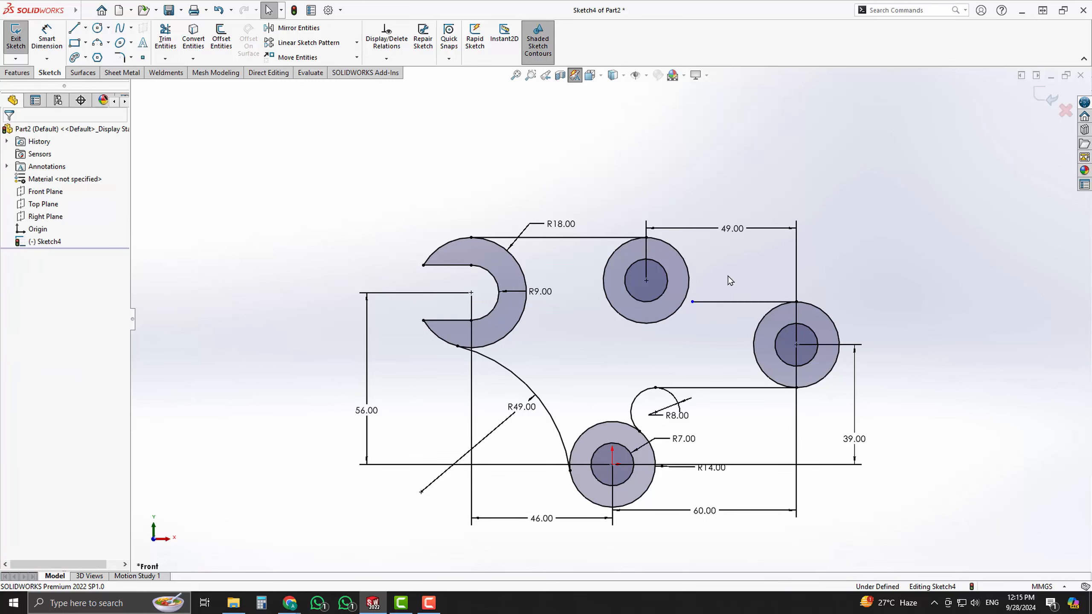
# - Check the reference drawing, and sketch a circle about 12 mm in diameter above the new line, beside the upper-middle pair
pyautogui.hotkey('alt', 'Tab')
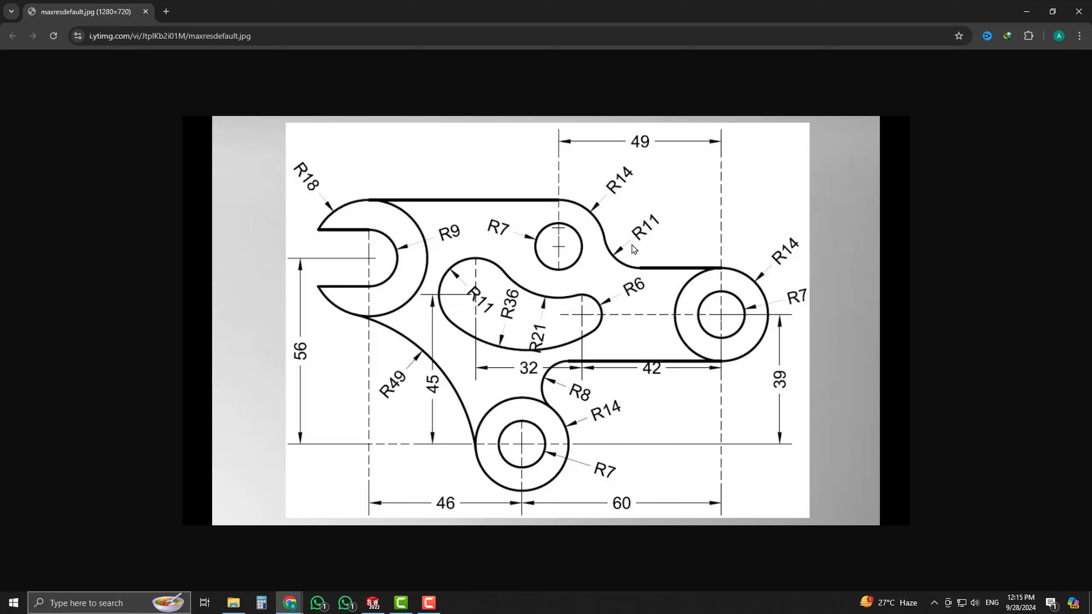
pyautogui.hotkey('alt', 'Tab')
pyautogui.moveTo(702, 263); pyautogui.dragTo(726, 263, button='right')
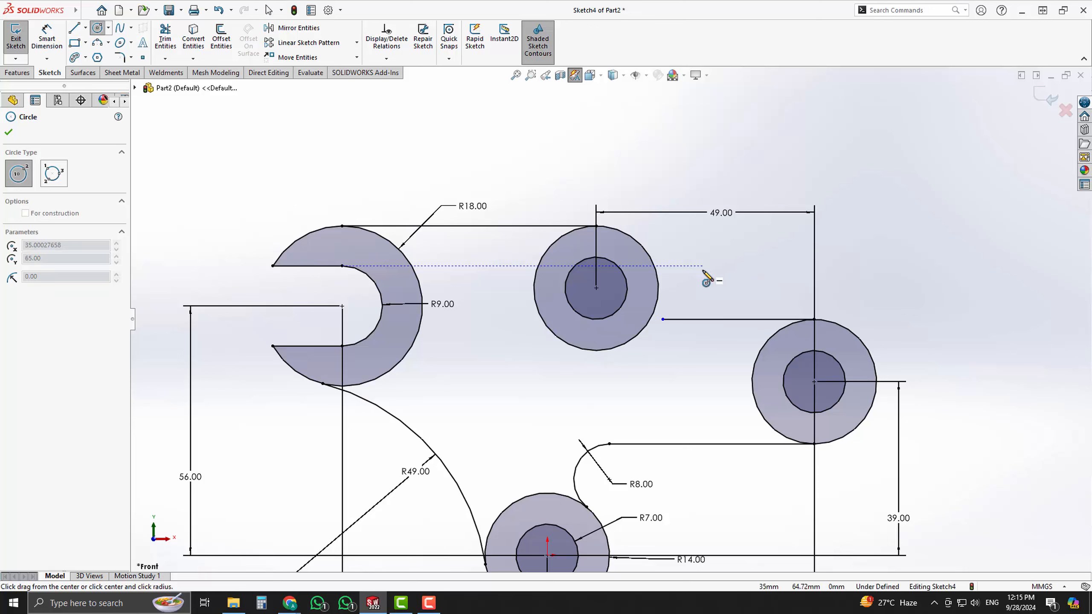
pyautogui.click(704, 266)
pyautogui.click(712, 292)
pyautogui.press('Escape')
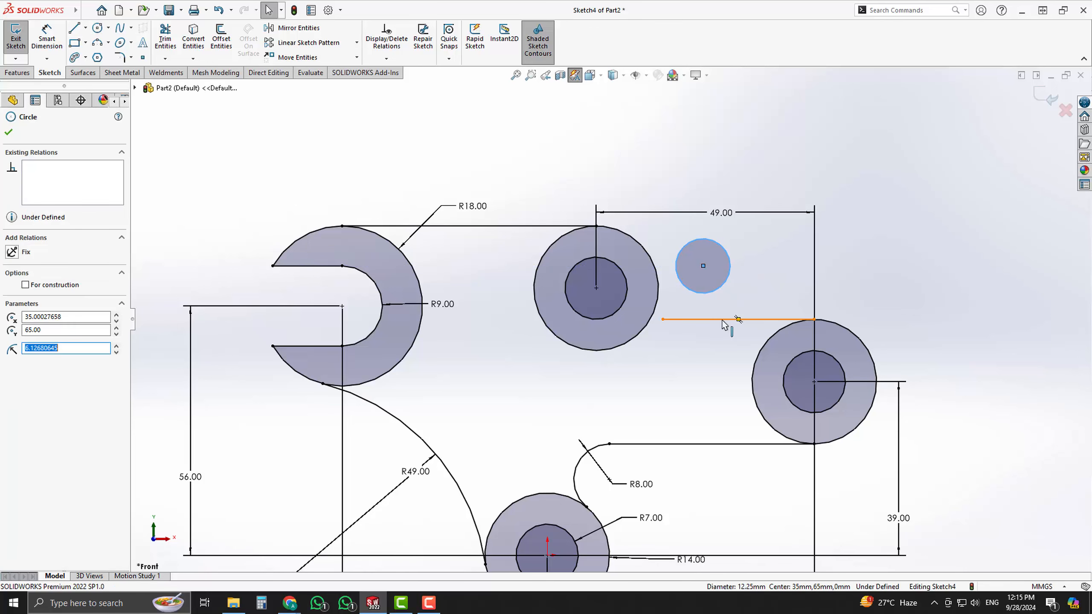
# - Make the small new circle tangent to the horizontal line below it
pyautogui.keyDown('ctrl'); pyautogui.click(724, 320); pyautogui.keyUp('ctrl')
pyautogui.click(755, 287)
pyautogui.press('Escape')
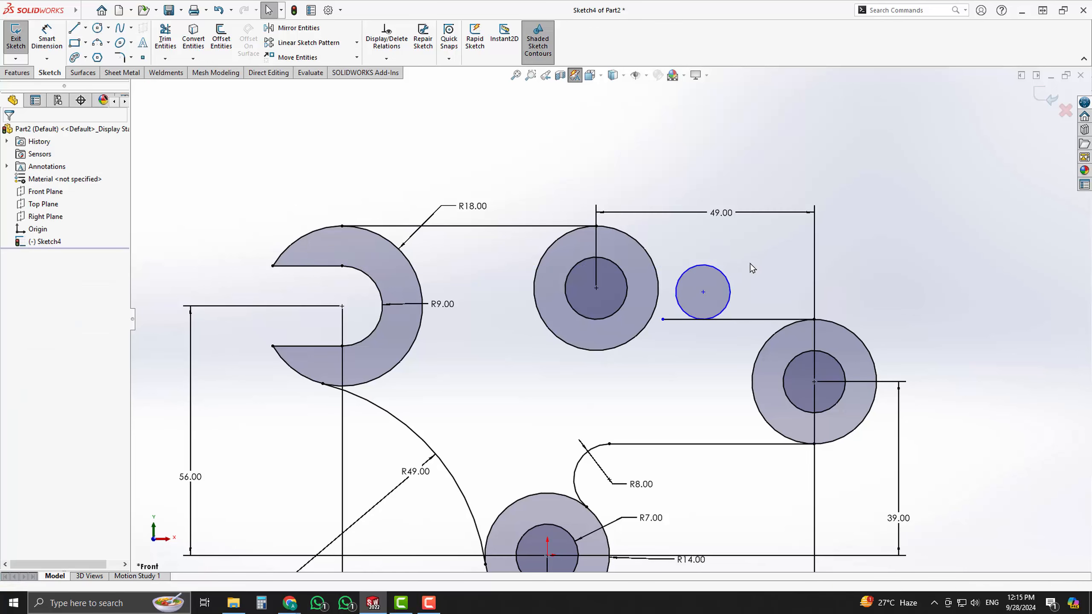
# - Dimension the small circle beside the upper-middle pair, display the dimension as a radius, and set it to 11 mm
pyautogui.moveTo(750, 266); pyautogui.dragTo(749, 243, button='right')
pyautogui.click(730, 287)
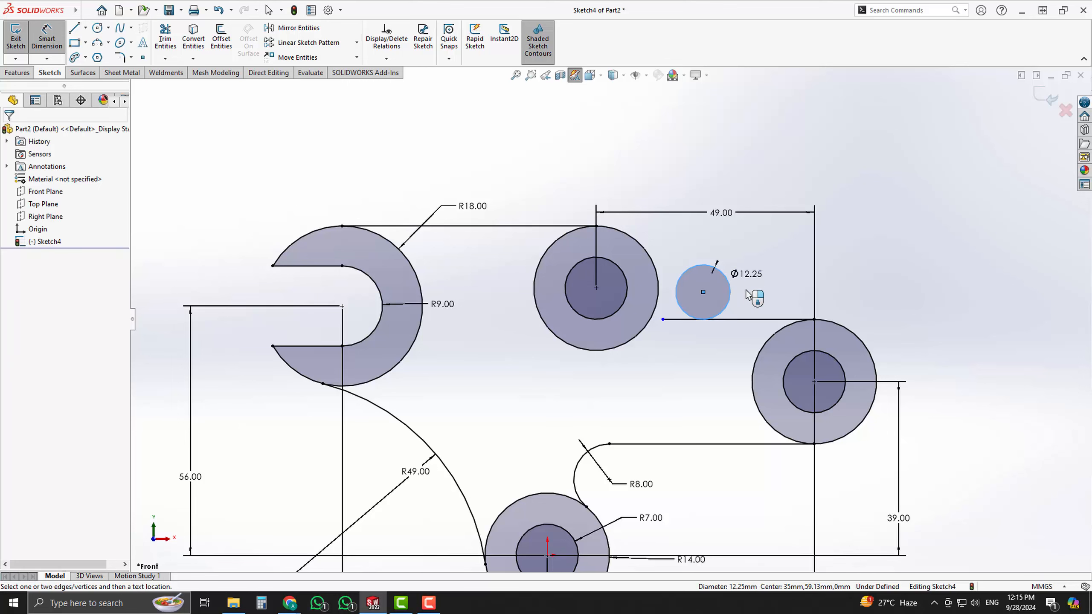
pyautogui.click(703, 271)
pyautogui.click(697, 258)
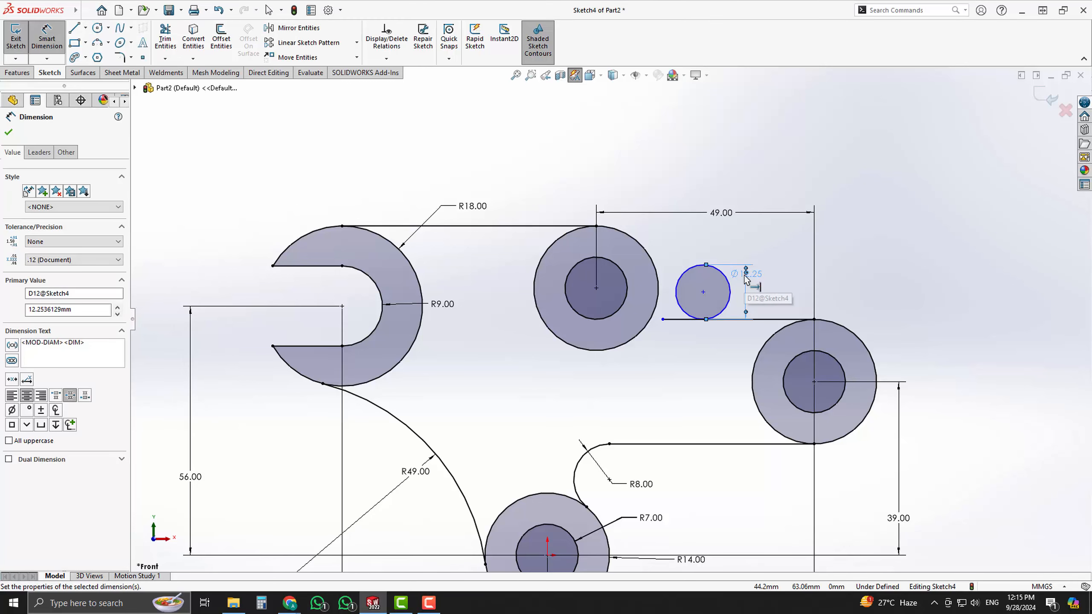
pyautogui.rightClick(750, 269)
pyautogui.press('Escape')
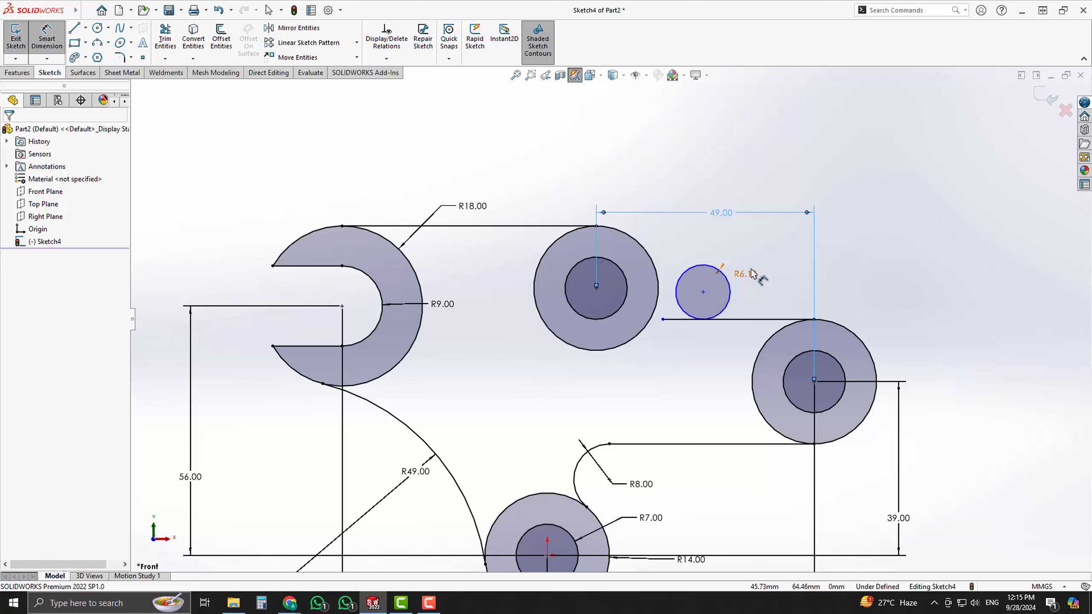
pyautogui.doubleClick(752, 274)
pyautogui.write('11')
pyautogui.press('Return')
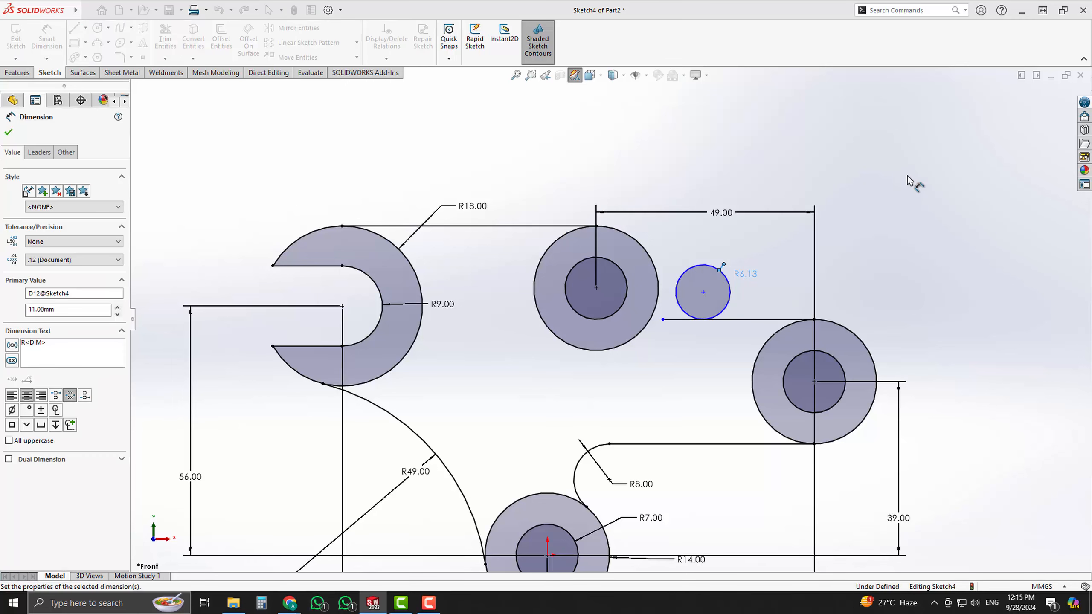
# - Make the R11 circle tangent to the outer circle of the upper-middle pair
pyautogui.click(656, 255)
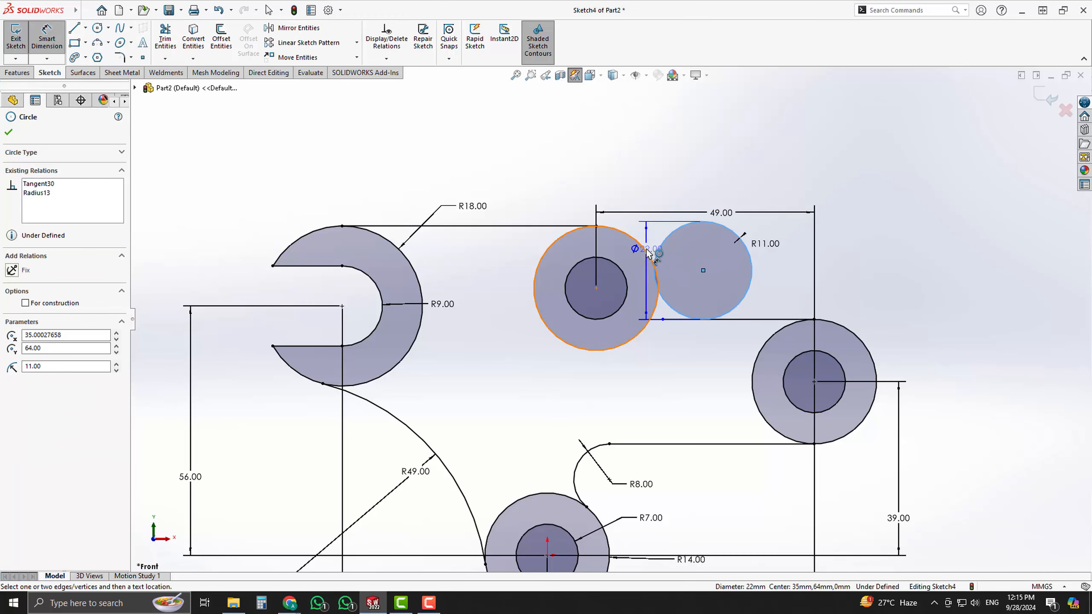
pyautogui.press('Escape')
pyautogui.press('Escape')
pyautogui.click(648, 254)
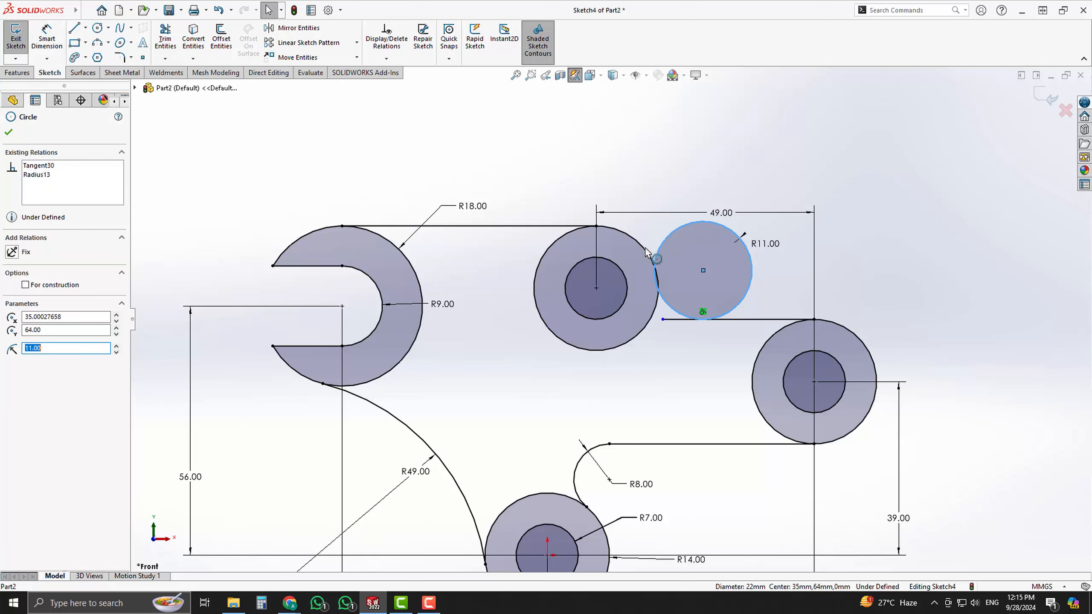
pyautogui.keyDown('ctrl'); pyautogui.click(648, 254); pyautogui.keyUp('ctrl')
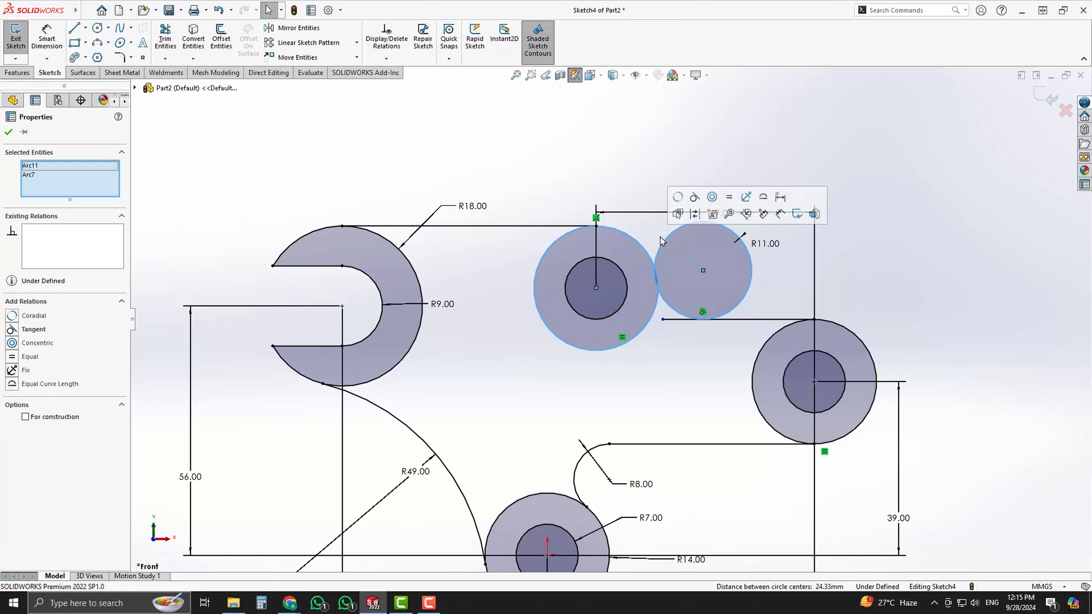
pyautogui.click(694, 198)
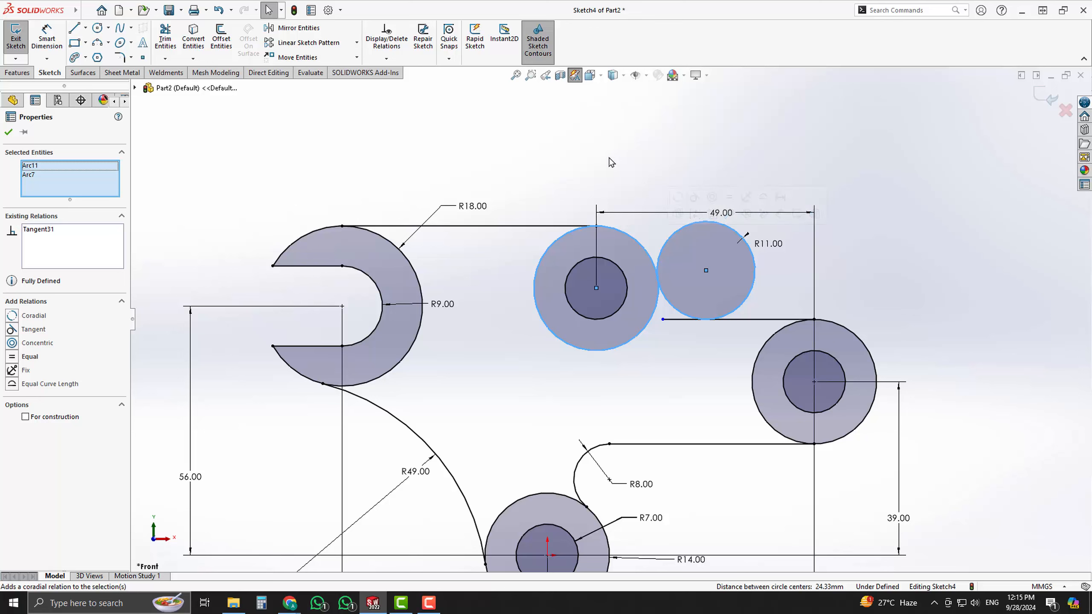
pyautogui.click(610, 197)
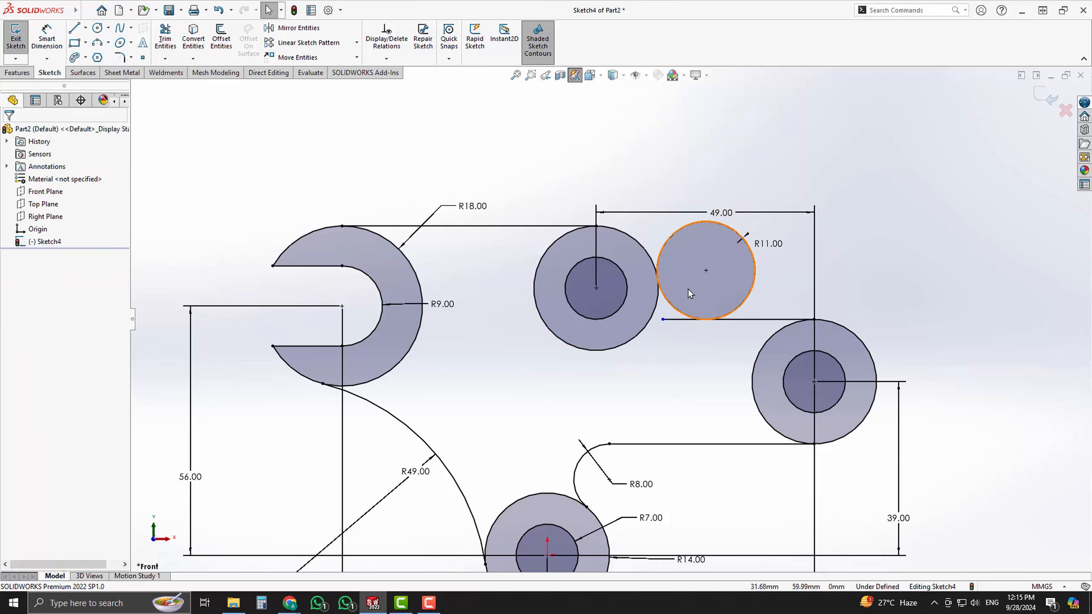
# - Trim the horizontal line's leftover end and the R11 circle, keeping only its lower-left arc between the two tangent points
pyautogui.scroll(-2, 713, 305)
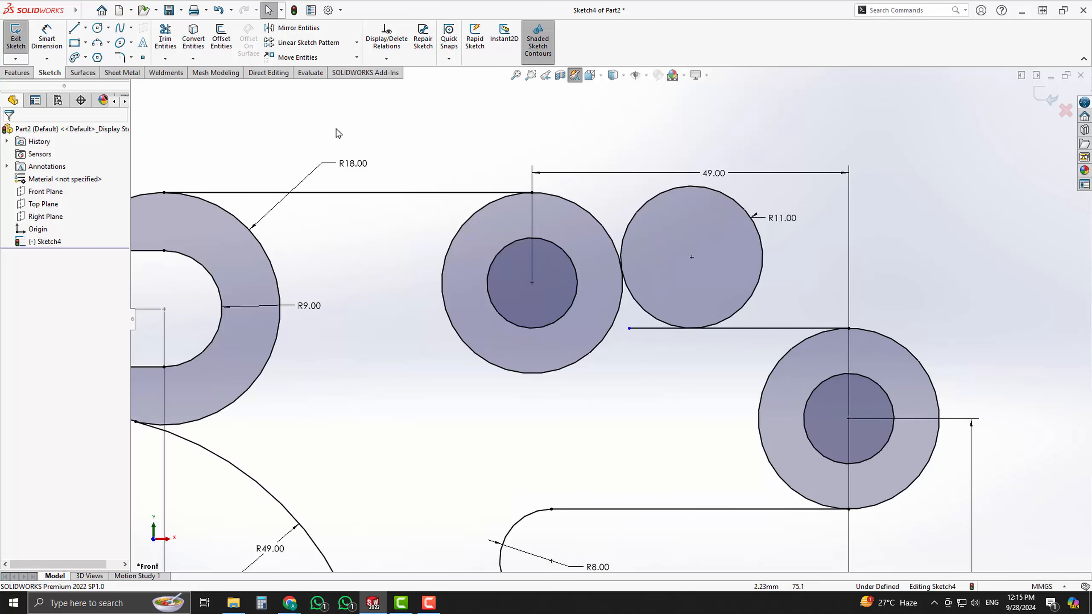
pyautogui.click(165, 38)
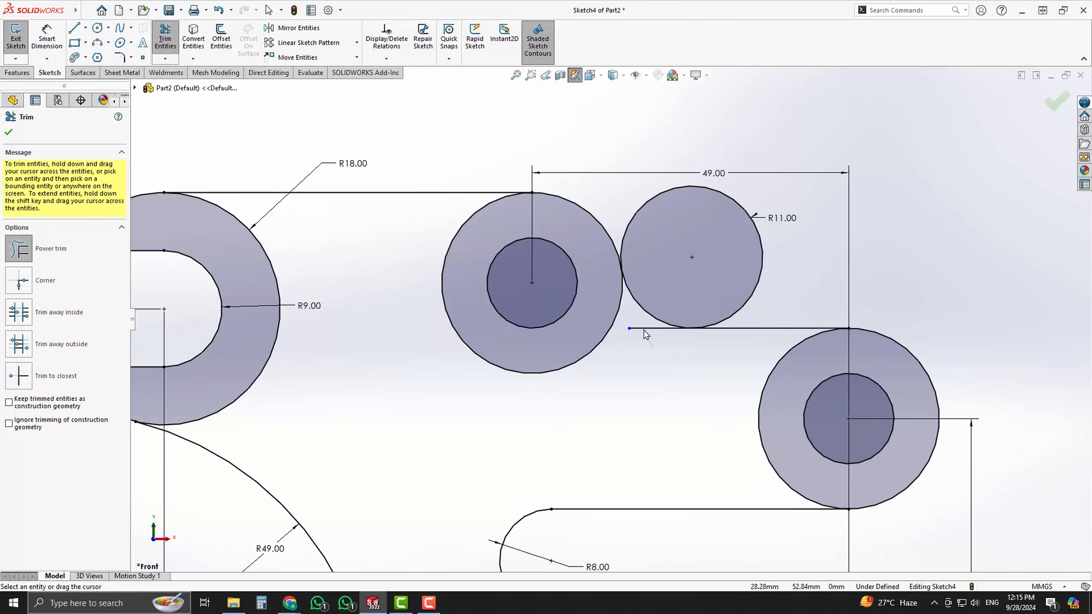
pyautogui.moveTo(644, 329)
pyautogui.mouseDown()
pyautogui.moveTo(804, 293)
pyautogui.moveTo(757, 273)
pyautogui.mouseUp()
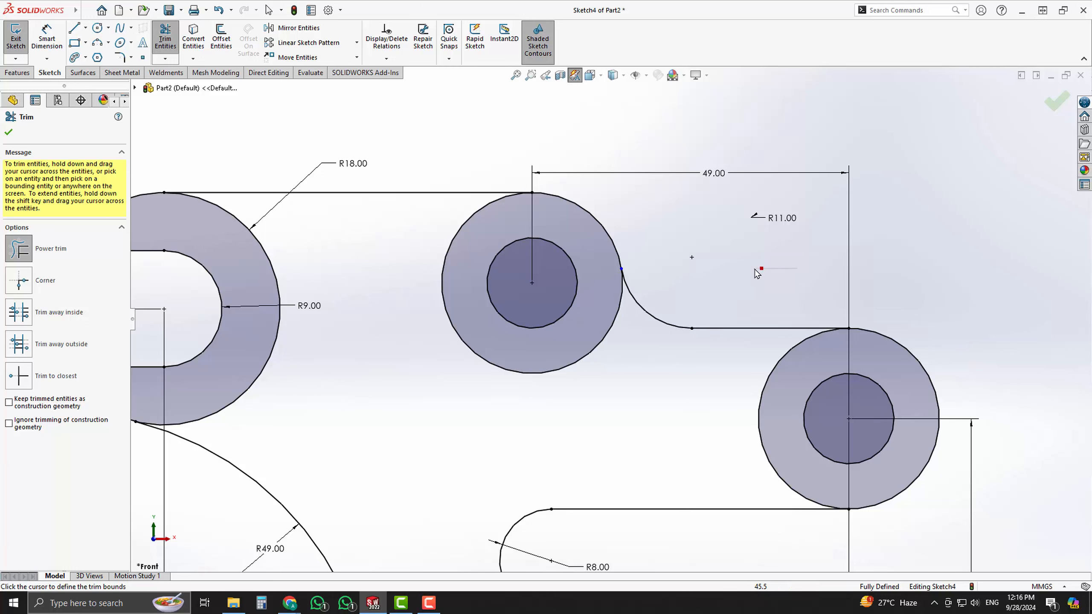
pyautogui.hotkey('ctrl', 'z')
pyautogui.scroll(2, 609, 319)
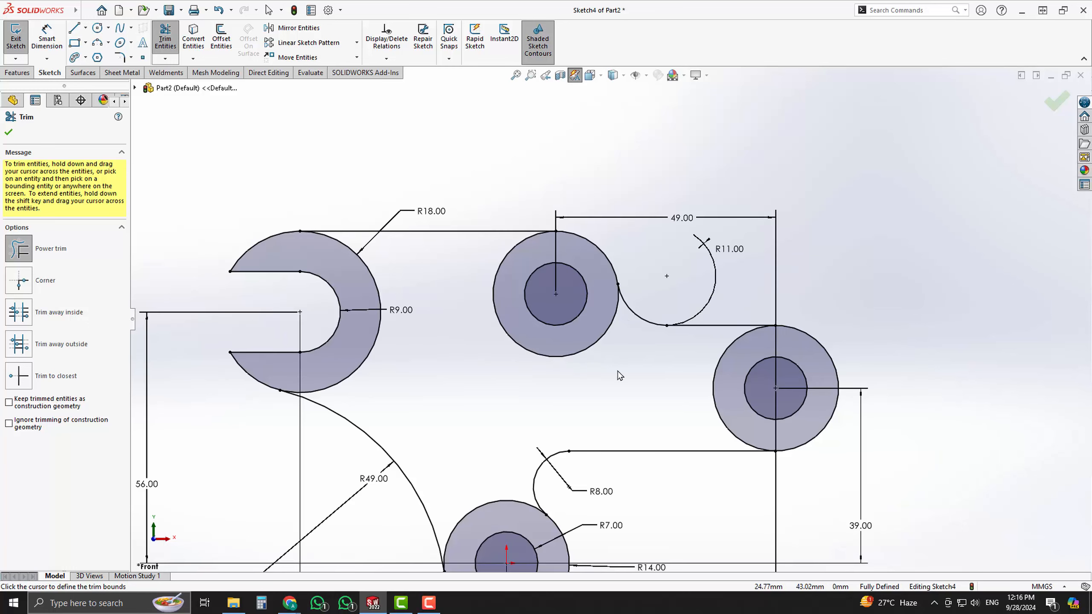
pyautogui.scroll(2, 619, 375)
# - Check the reference drawing, and trim the upper-middle outer circle to the arc joining the top line and the R11 arc
pyautogui.hotkey('alt', 'Tab')
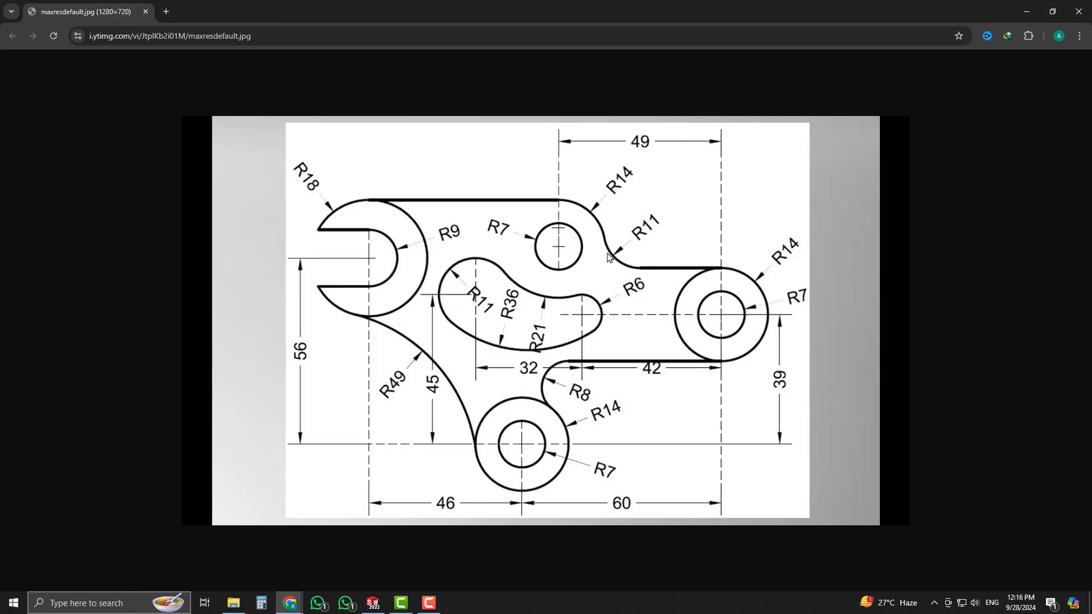
pyautogui.hotkey('alt', 'Tab')
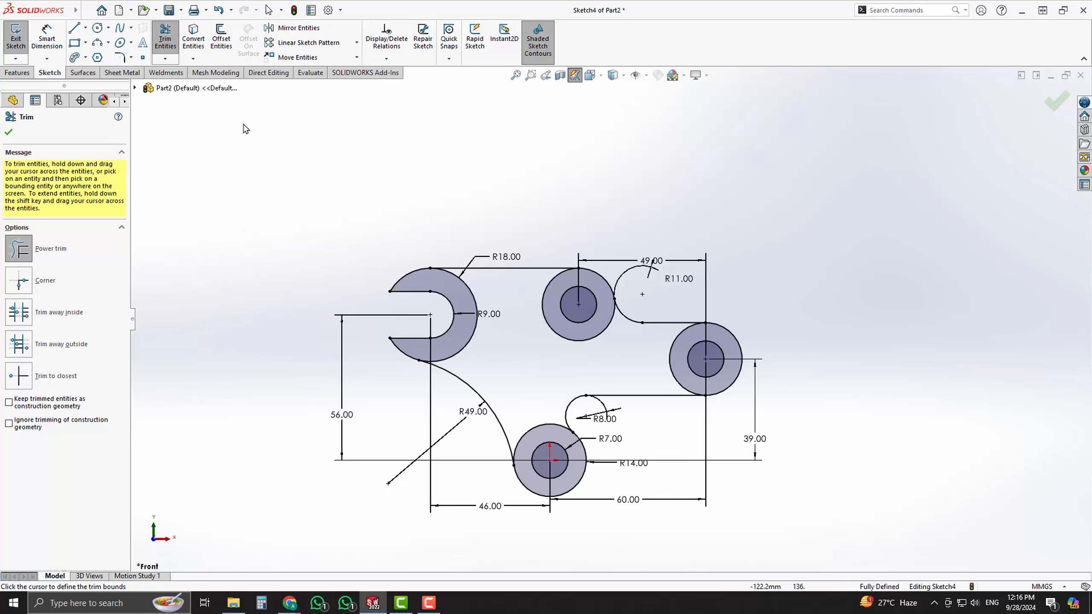
pyautogui.moveTo(594, 354); pyautogui.dragTo(594, 333)
pyautogui.press('Escape')
# - Examine the trimmed outline against the reference drawing, including the dimensions of the curved inner slot
pyautogui.scroll(-2, 582, 372)
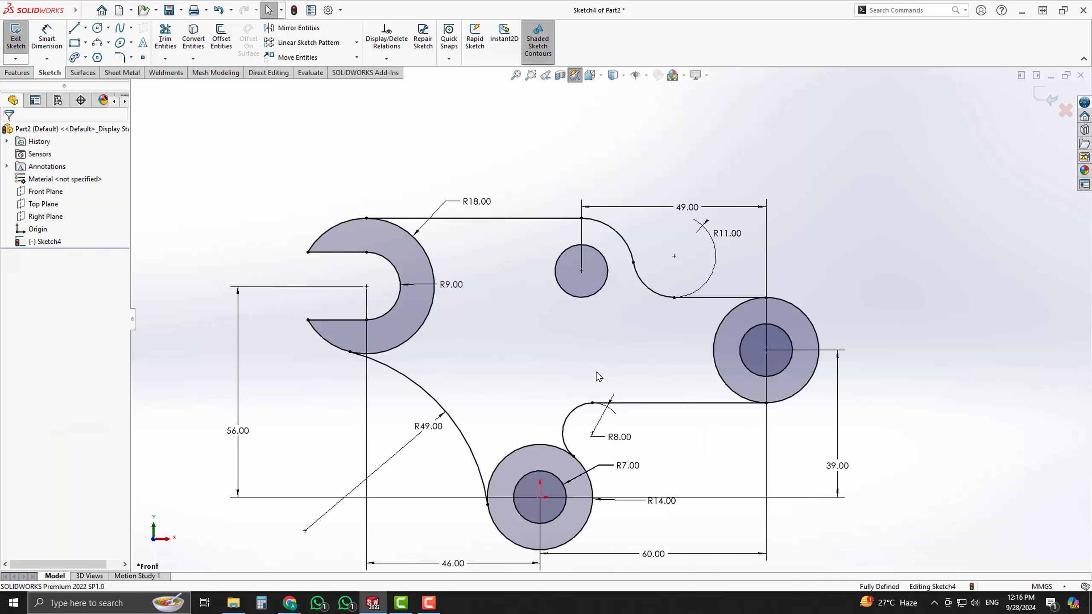
pyautogui.scroll(1, 599, 374)
pyautogui.hotkey('alt', 'Tab')
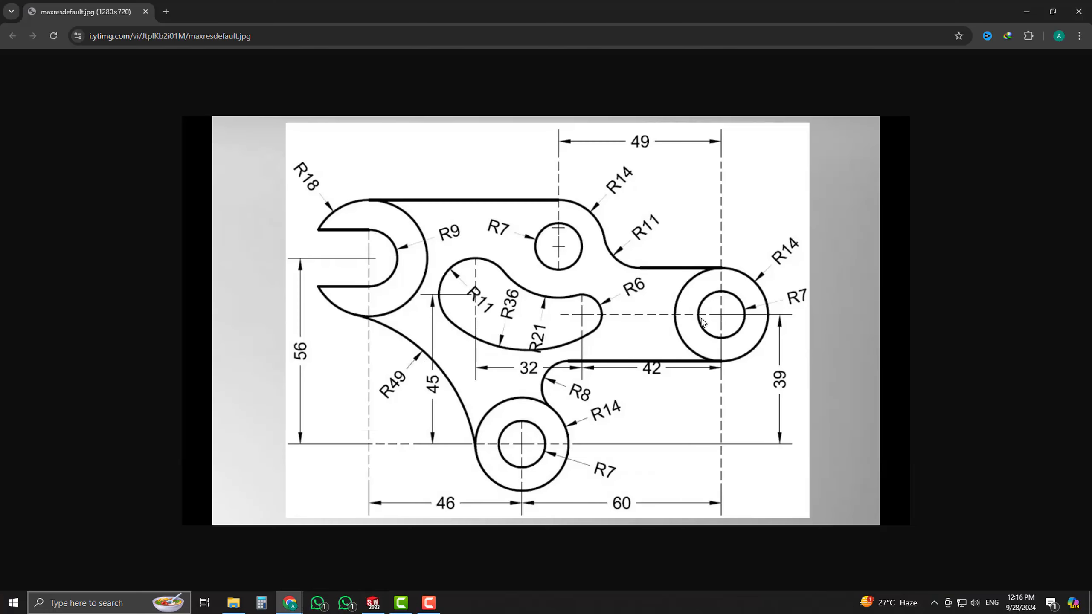
pyautogui.hotkey('alt', 'Tab')
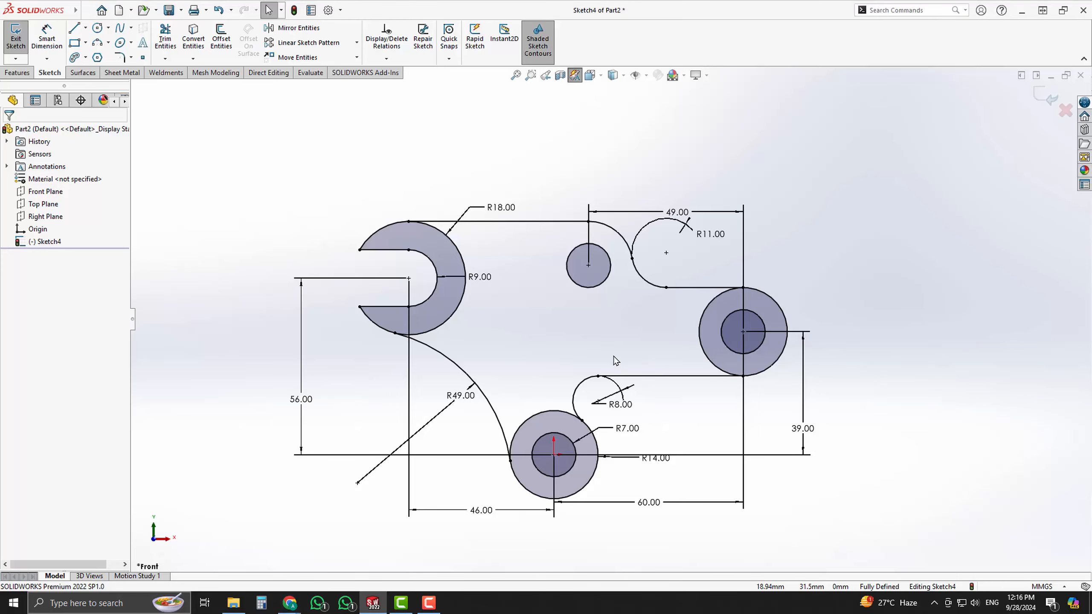
pyautogui.scroll(-2, 597, 326)
pyautogui.scroll(2, 600, 330)
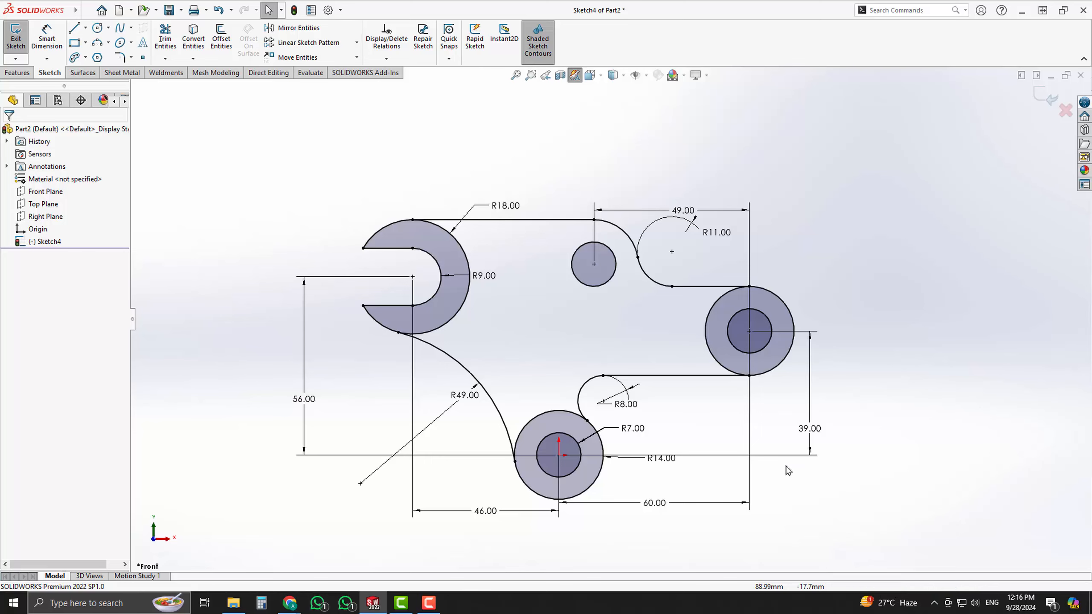
pyautogui.scroll(-2, 600, 335)
pyautogui.hotkey('alt', 'Tab')
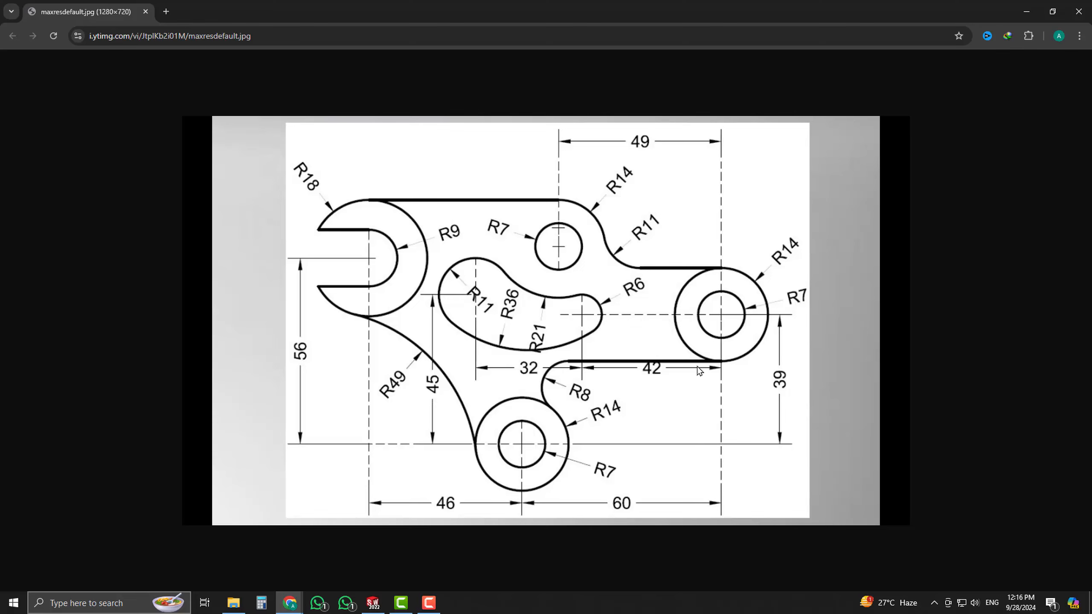
pyautogui.hotkey('alt', 'Tab')
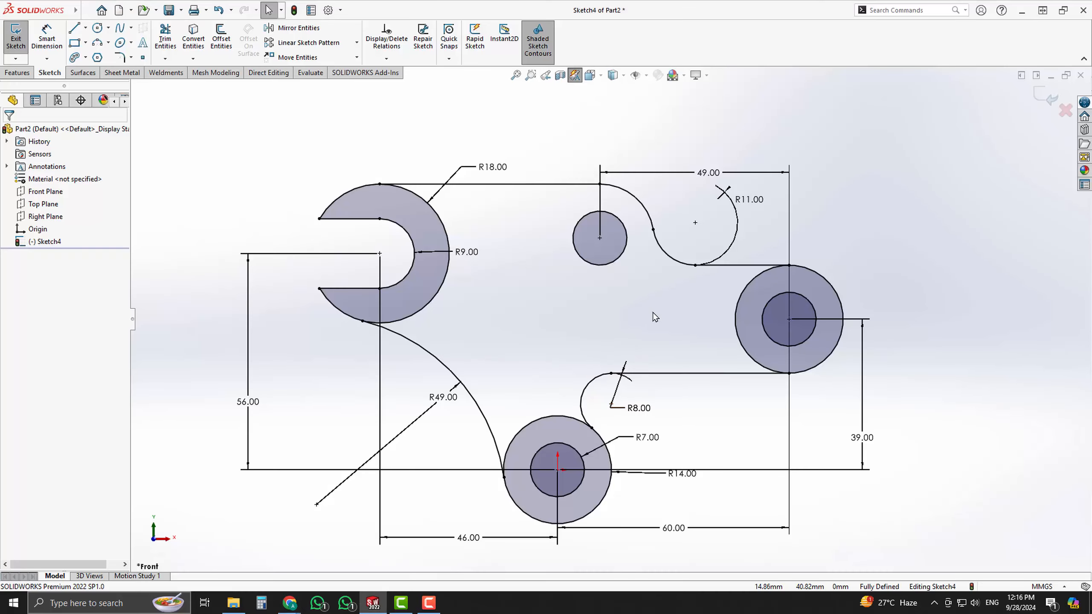
# - Sketch a circle about 7.3 mm in diameter inside the plate, below the upper-middle hole
pyautogui.moveTo(653, 315); pyautogui.dragTo(654, 293, button='right')
pyautogui.click(611, 313)
pyautogui.click(625, 321)
pyautogui.press('Escape')
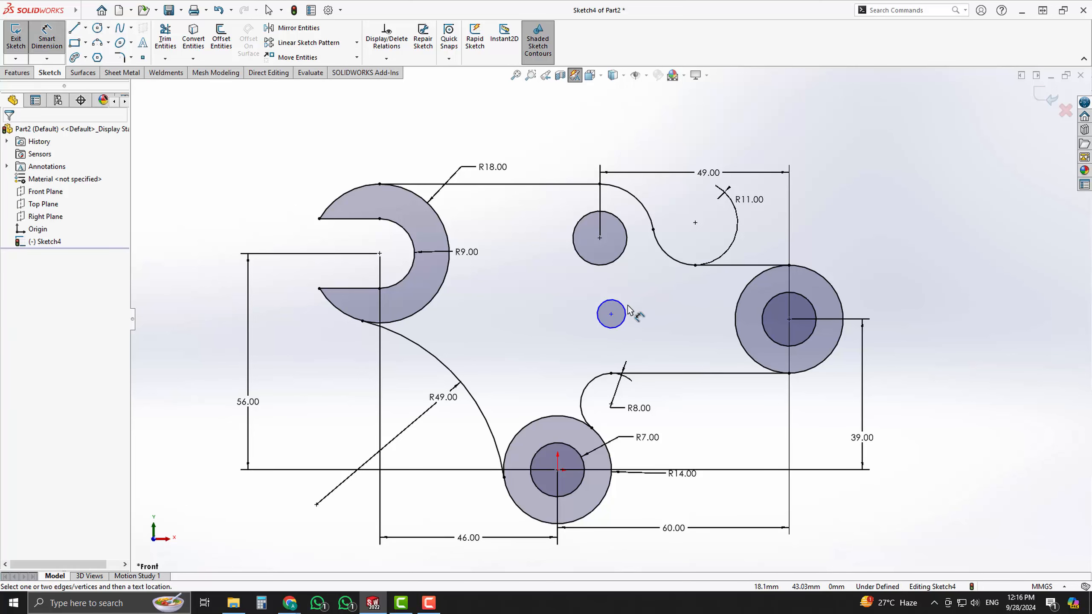
# - Dimension the circle below the upper-middle hole with a 12 mm diameter, and display it as a radius beside the circle
pyautogui.click(625, 312)
pyautogui.click(607, 307)
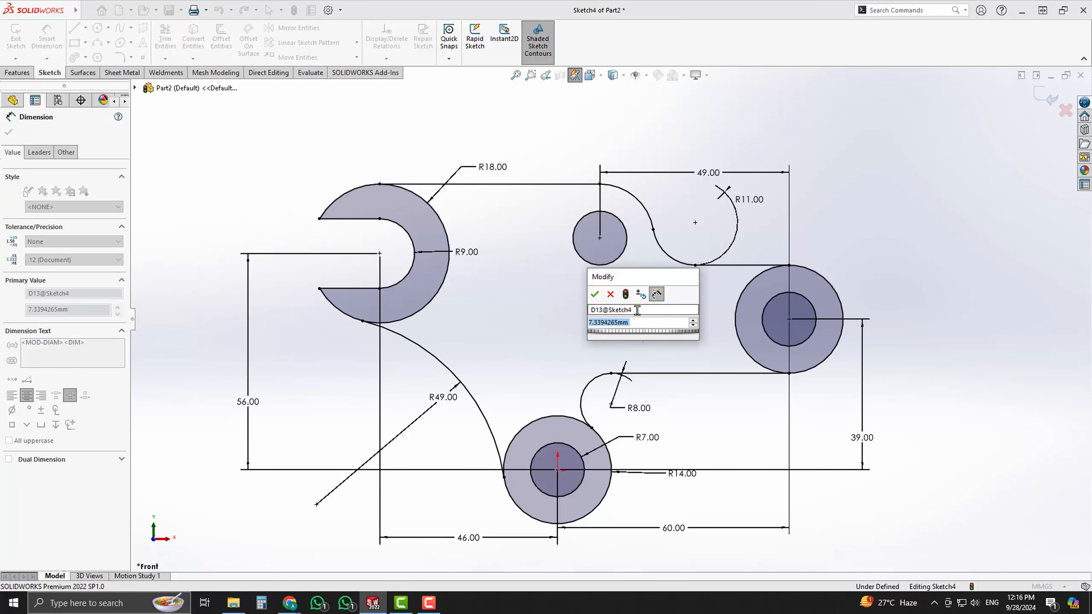
pyautogui.write('12')
pyautogui.press('Return')
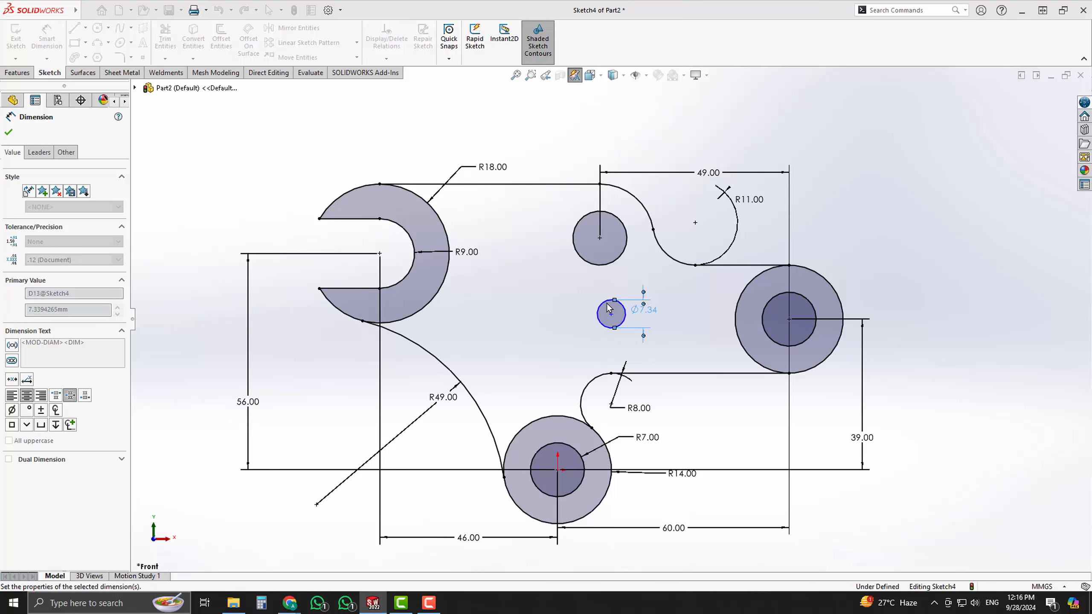
pyautogui.press('Escape')
pyautogui.click(656, 305)
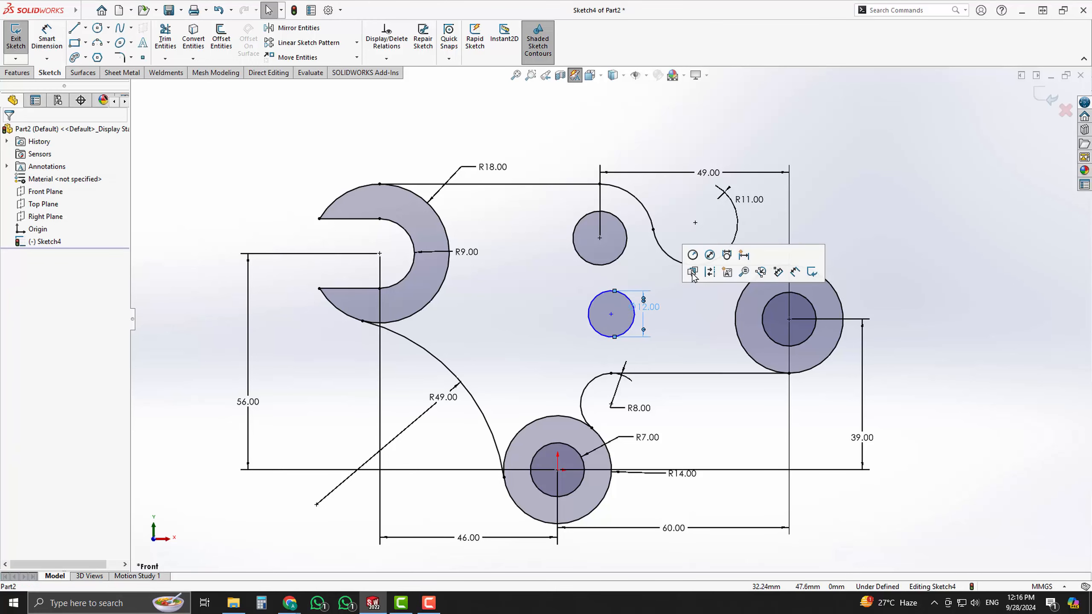
pyautogui.click(694, 255)
pyautogui.moveTo(652, 316); pyautogui.dragTo(686, 301)
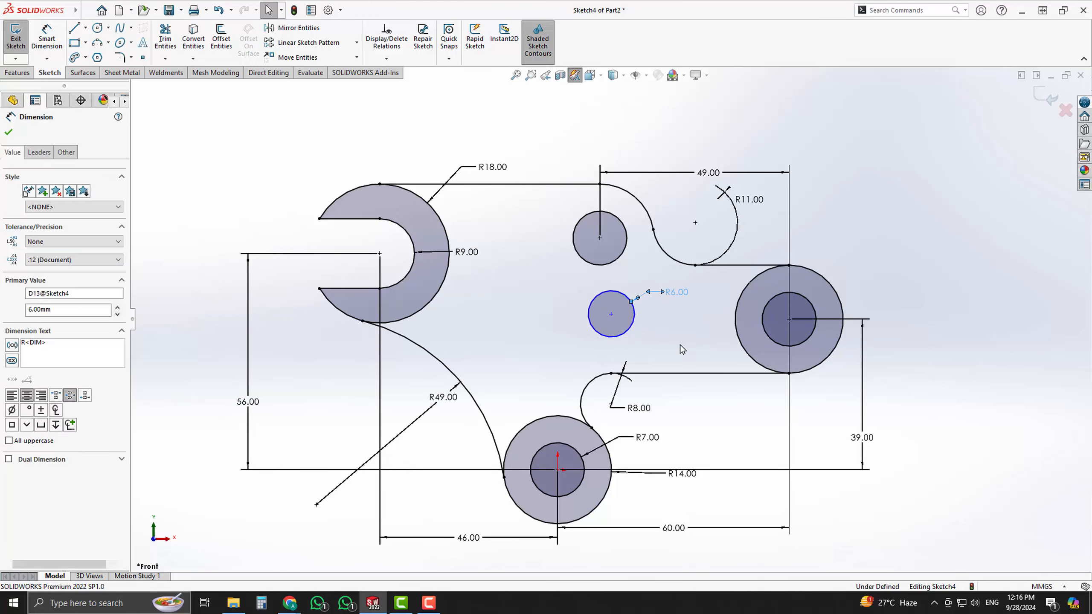
pyautogui.press('Escape')
# - Align the R6 circle's centre horizontally with the centre of the right circle pair
pyautogui.click(611, 315)
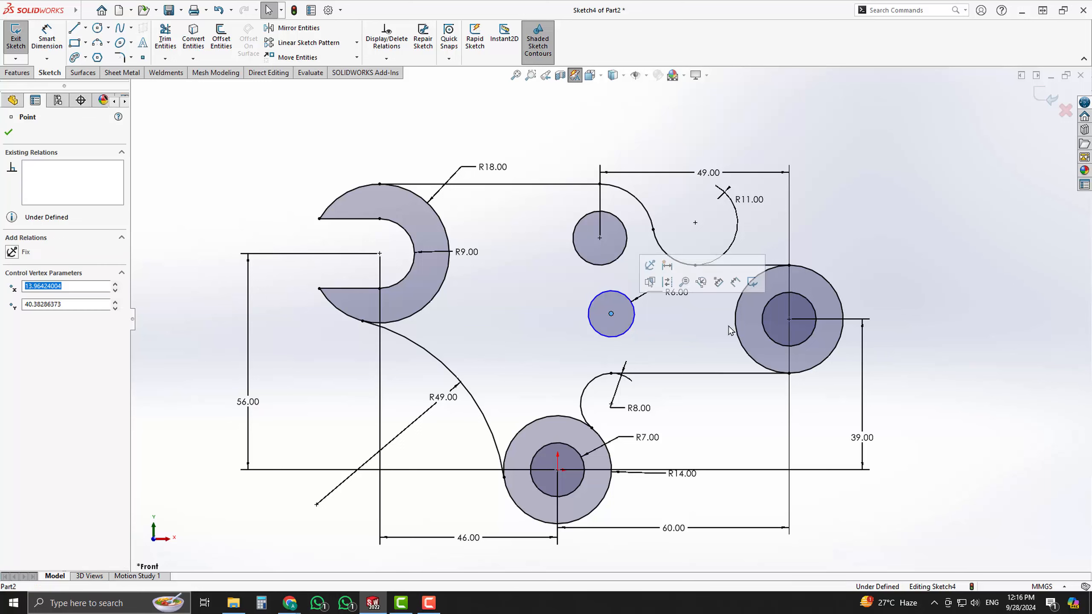
pyautogui.keyDown('ctrl'); pyautogui.click(789, 319); pyautogui.keyUp('ctrl')
pyautogui.click(821, 269)
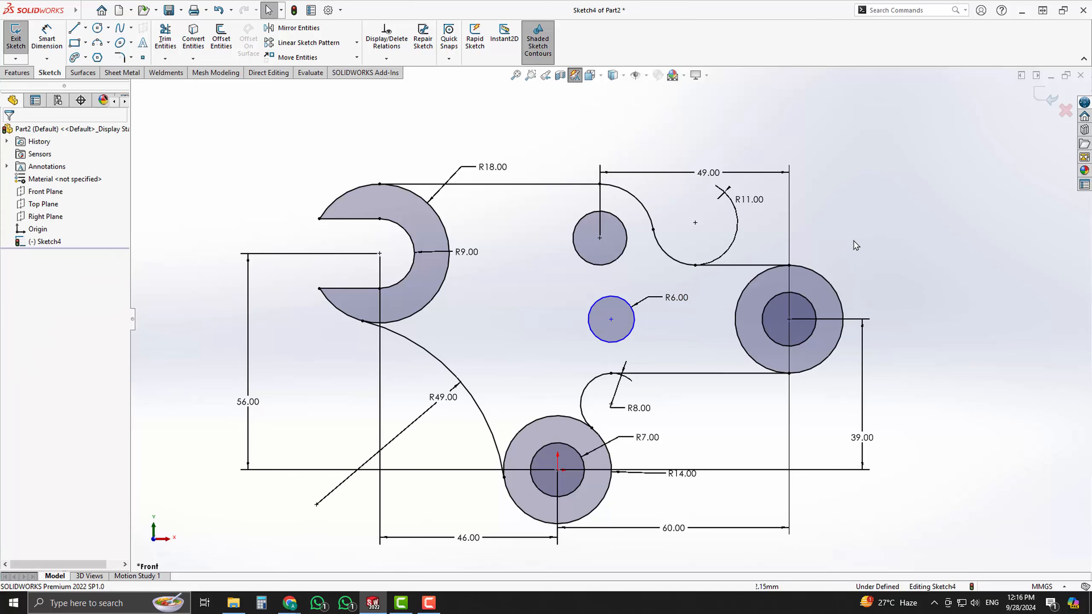
# - Dimension the horizontal distance between the centres of the R6 circle and the right circle pair as 42 mm
pyautogui.press('d')
pyautogui.click(611, 319)
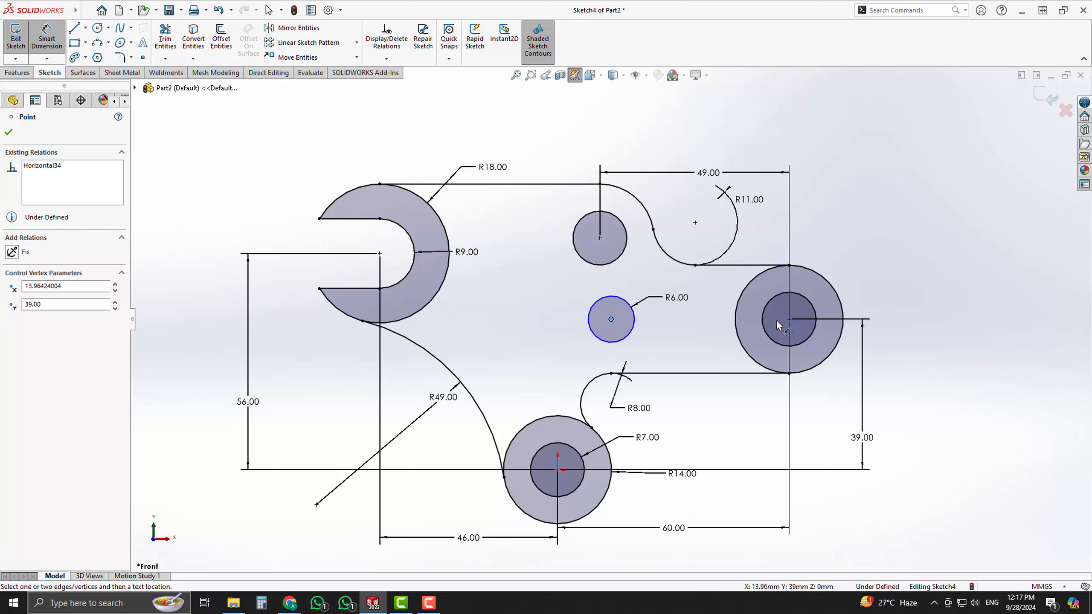
pyautogui.click(790, 321)
pyautogui.click(722, 399)
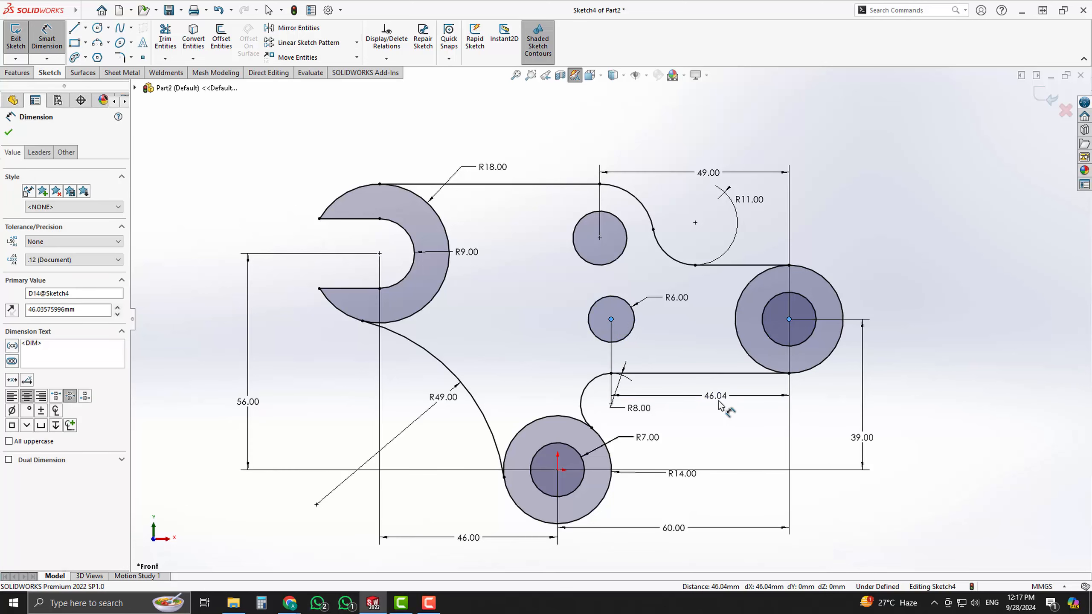
pyautogui.write('42')
pyautogui.press('Return')
pyautogui.press('Escape')
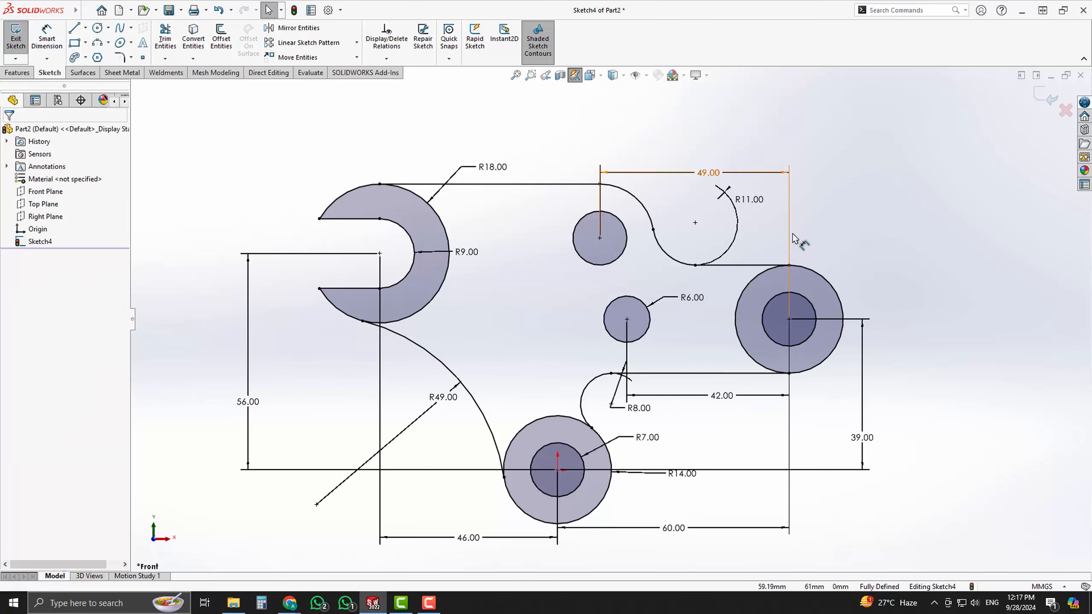
# - Sketch a circle about 13.6 mm in diameter inside the plate, between the jaw and the R6 circle
pyautogui.press('c')
pyautogui.click(527, 288)
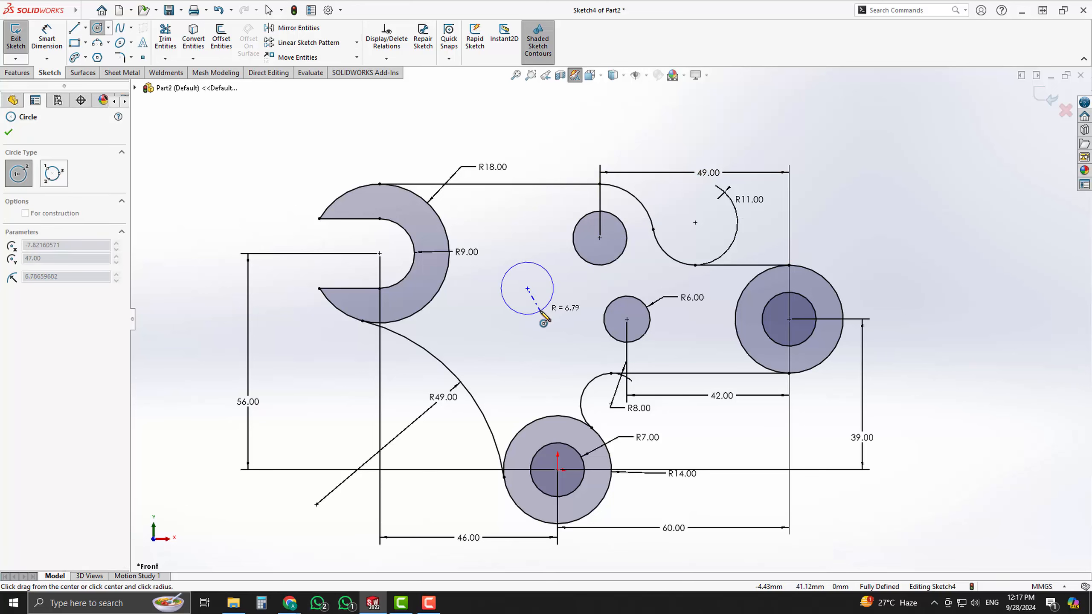
pyautogui.click(550, 303)
# - Dimension the circle beside the jaw with a 22 mm diameter, display it as a radius, and place the label above the circle
pyautogui.press('d')
pyautogui.click(553, 288)
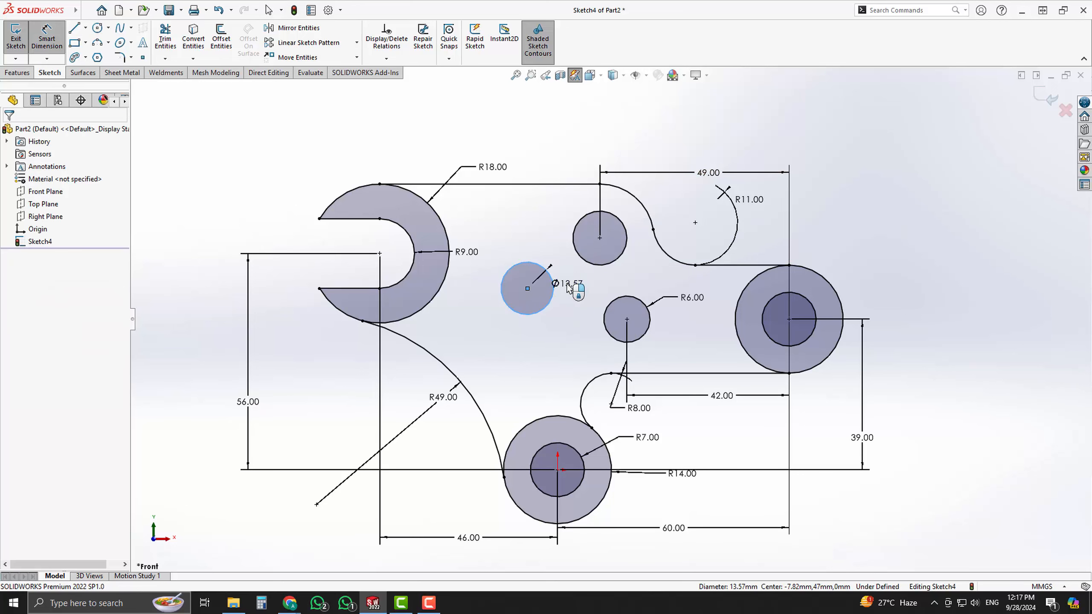
pyautogui.click(569, 289)
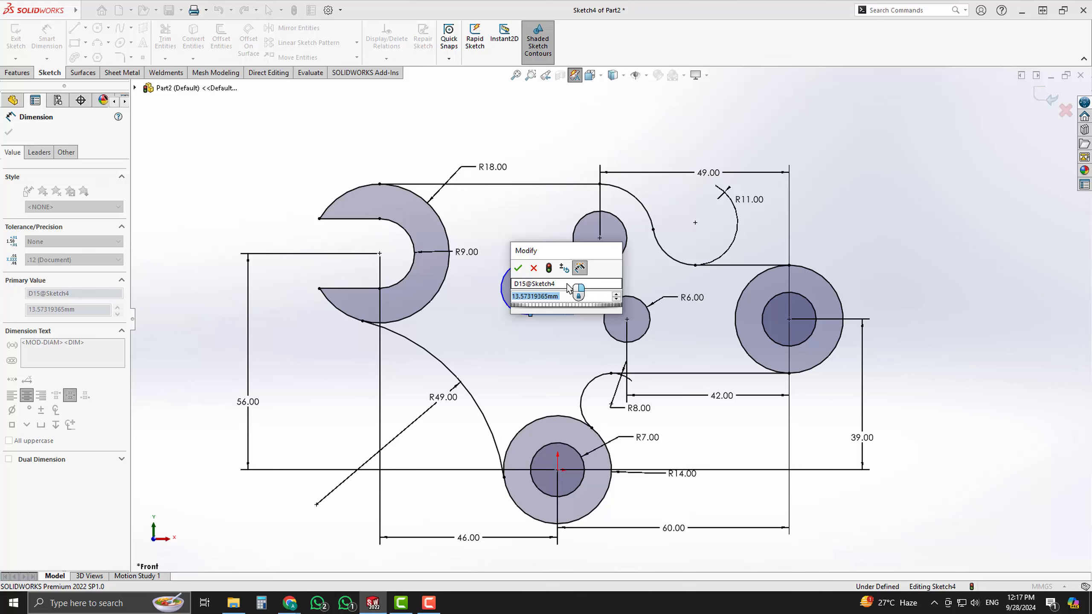
pyautogui.write('22')
pyautogui.press('Return')
pyautogui.press('Escape')
pyautogui.click(570, 288)
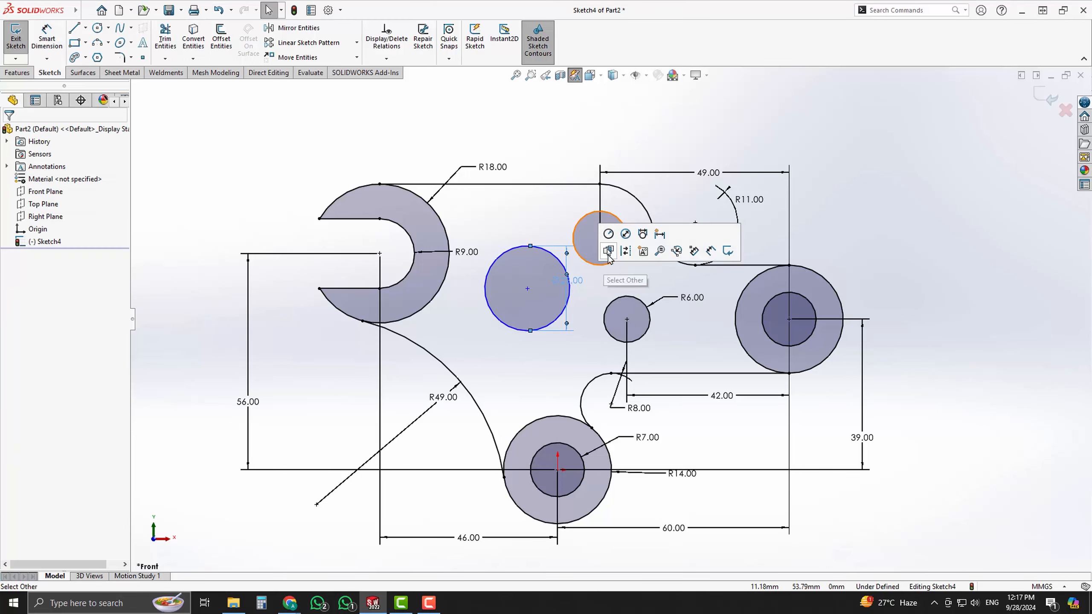
pyautogui.click(608, 234)
pyautogui.click(659, 188)
pyautogui.moveTo(573, 276); pyautogui.dragTo(574, 239)
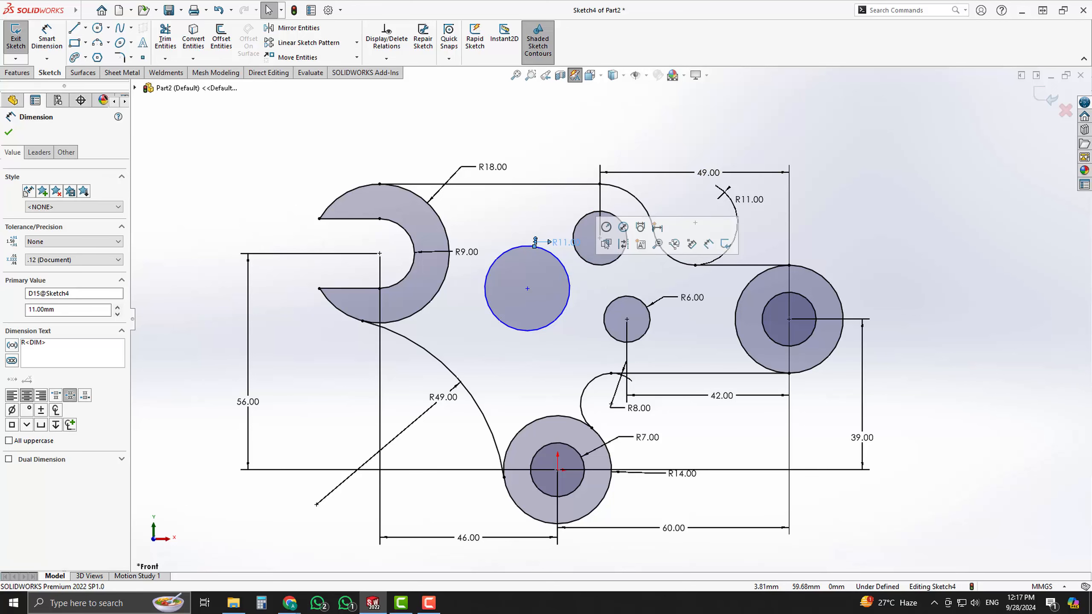
pyautogui.moveTo(565, 242); pyautogui.dragTo(568, 215)
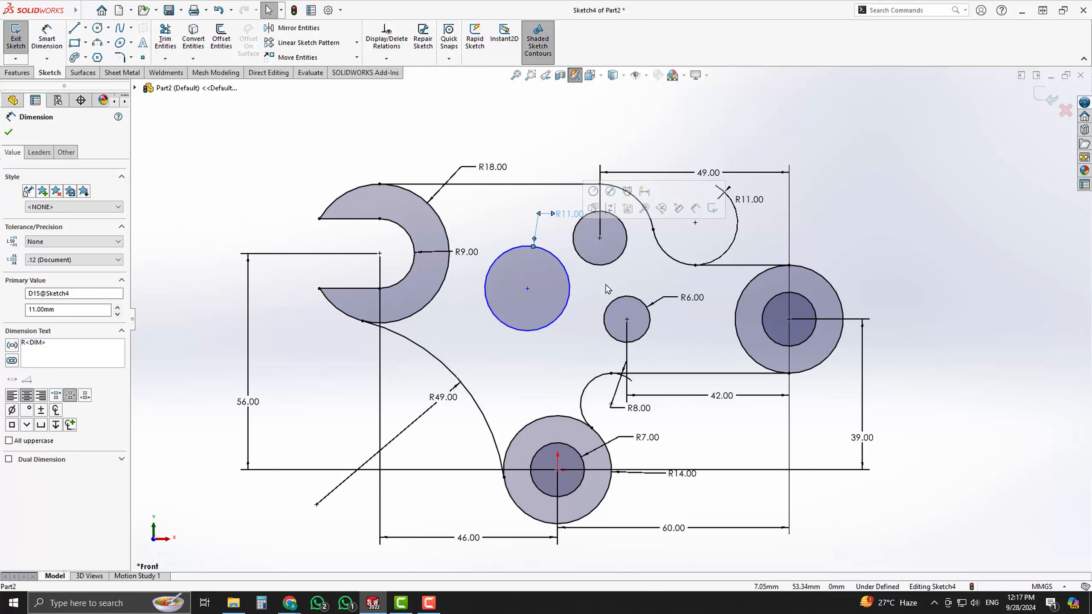
# - Following the reference drawing in the browser, dimension the horizontal distance between the R6 circle's centre and the centre of the circle beside the jaw as 32 mm
pyautogui.scroll(2, 623, 301)
pyautogui.scroll(-2, 614, 326)
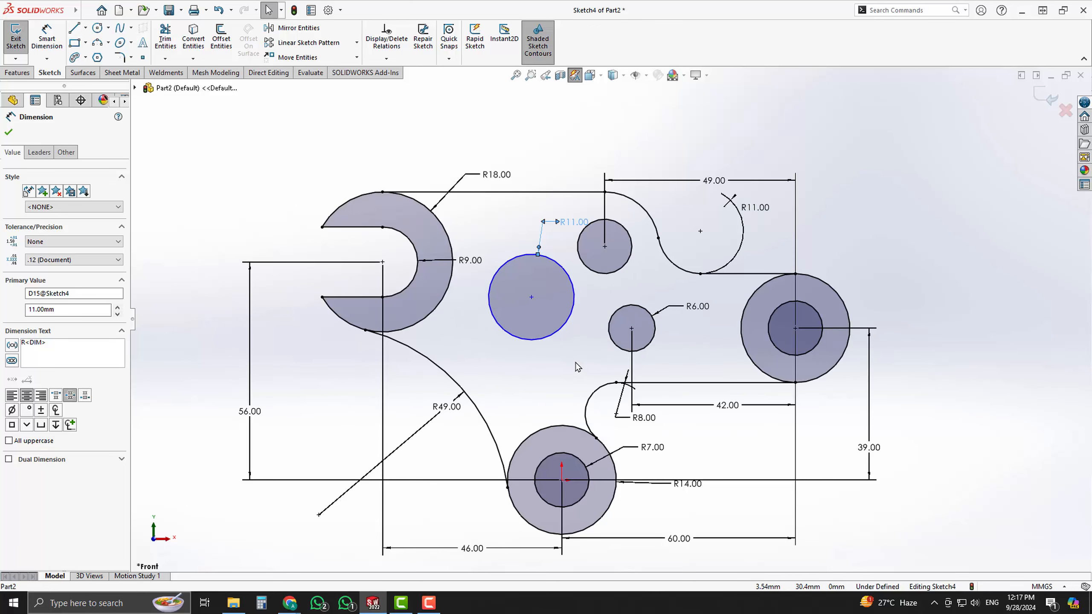
pyautogui.moveTo(572, 374); pyautogui.dragTo(560, 342, button='right')
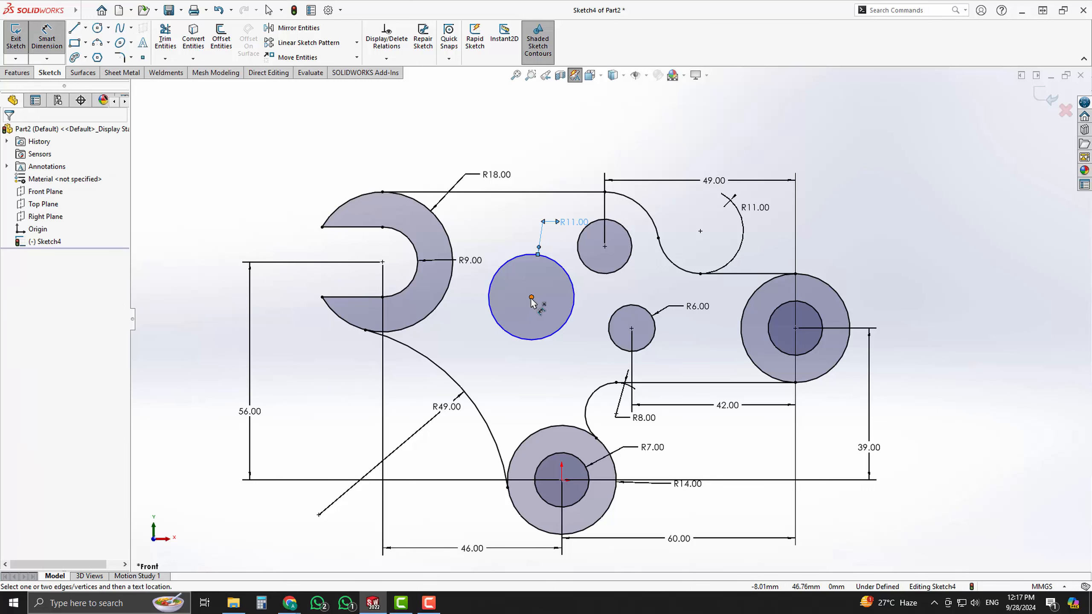
pyautogui.moveTo(301, 604)
pyautogui.click(228, 555)
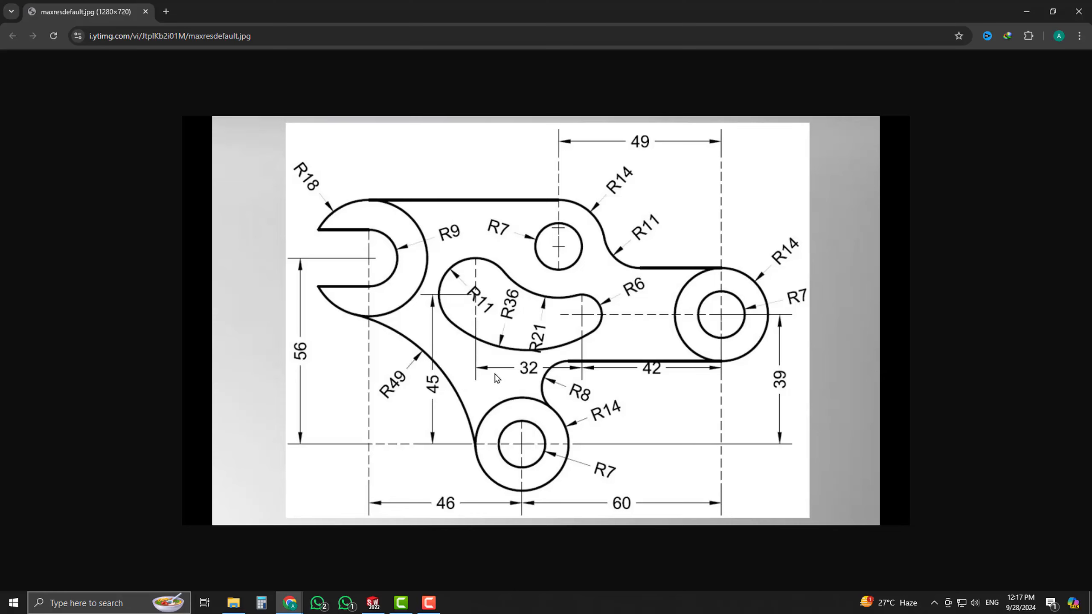
pyautogui.hotkey('alt', 'Tab')
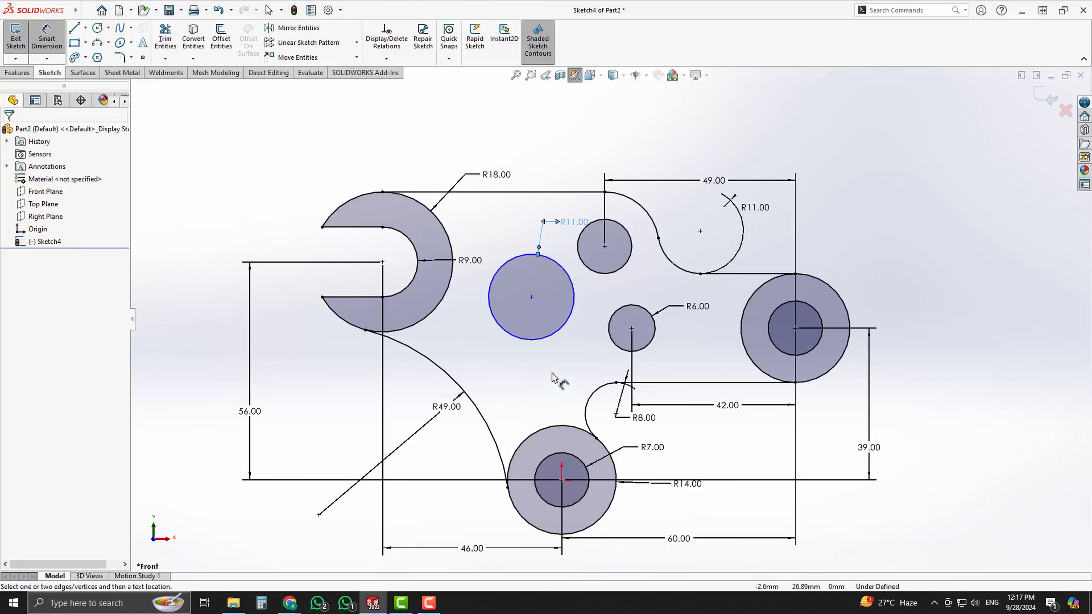
pyautogui.click(532, 297)
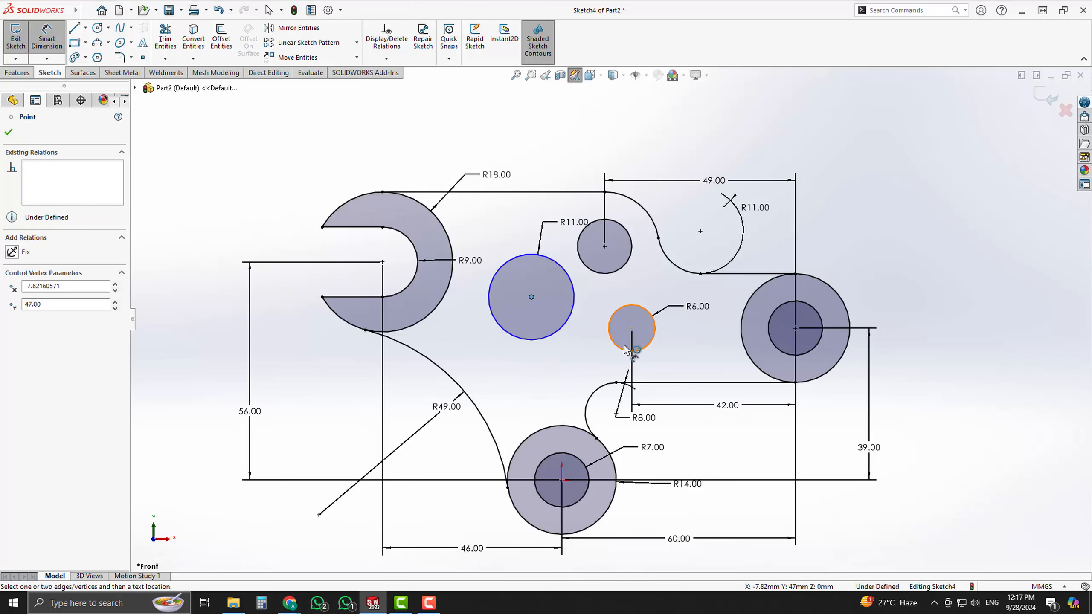
pyautogui.click(631, 328)
pyautogui.click(583, 369)
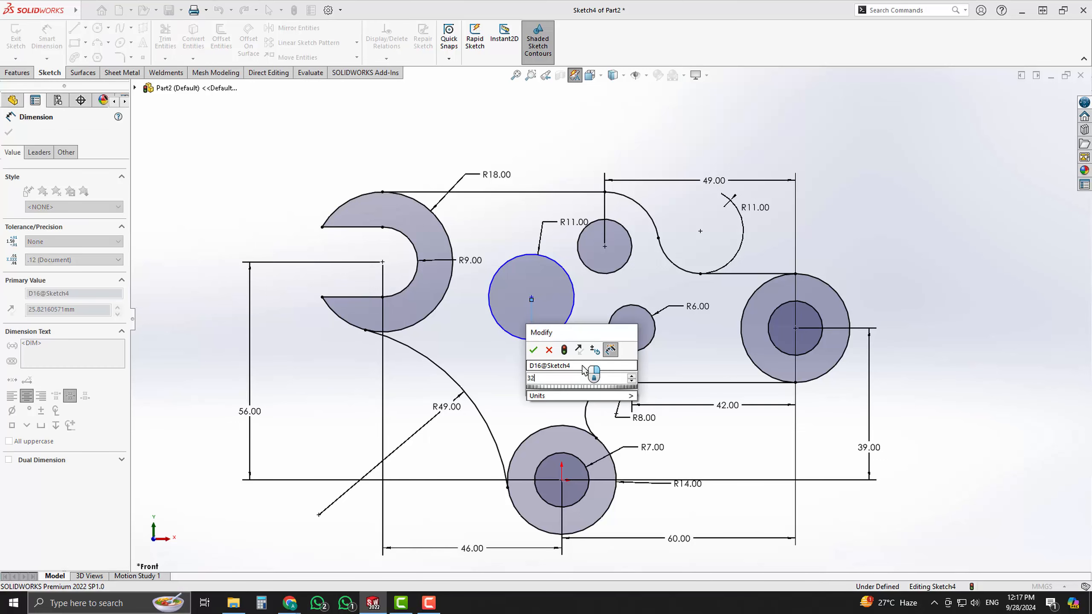
pyautogui.write('32')
pyautogui.press('Return')
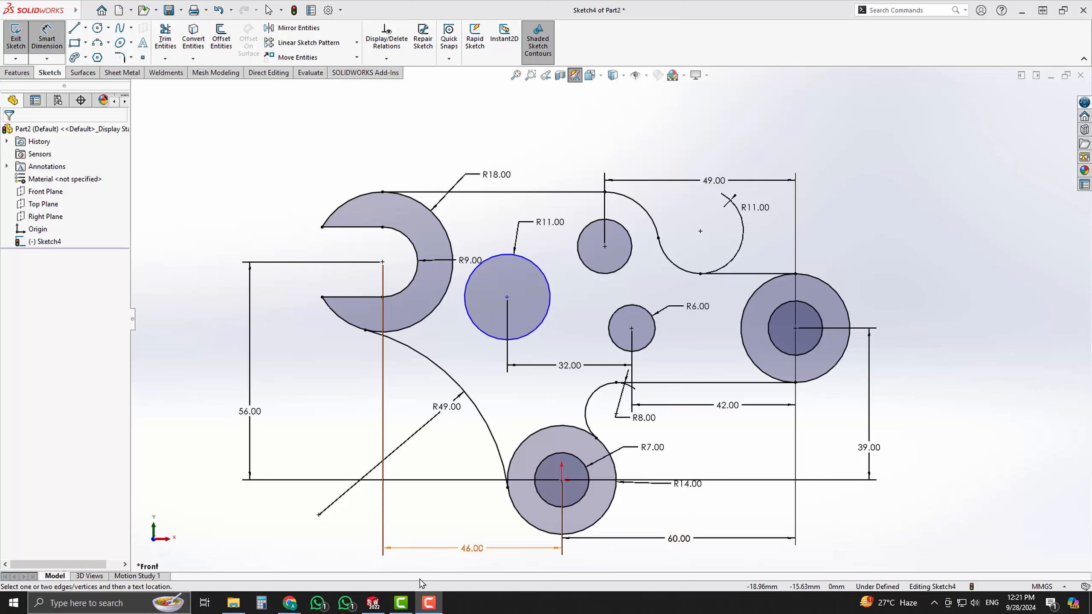
# - Following the reference drawing in the browser, dimension the vertical distance from the origin to the centre of the circle beside the jaw as 45 mm
pyautogui.click(295, 605)
pyautogui.click(282, 559)
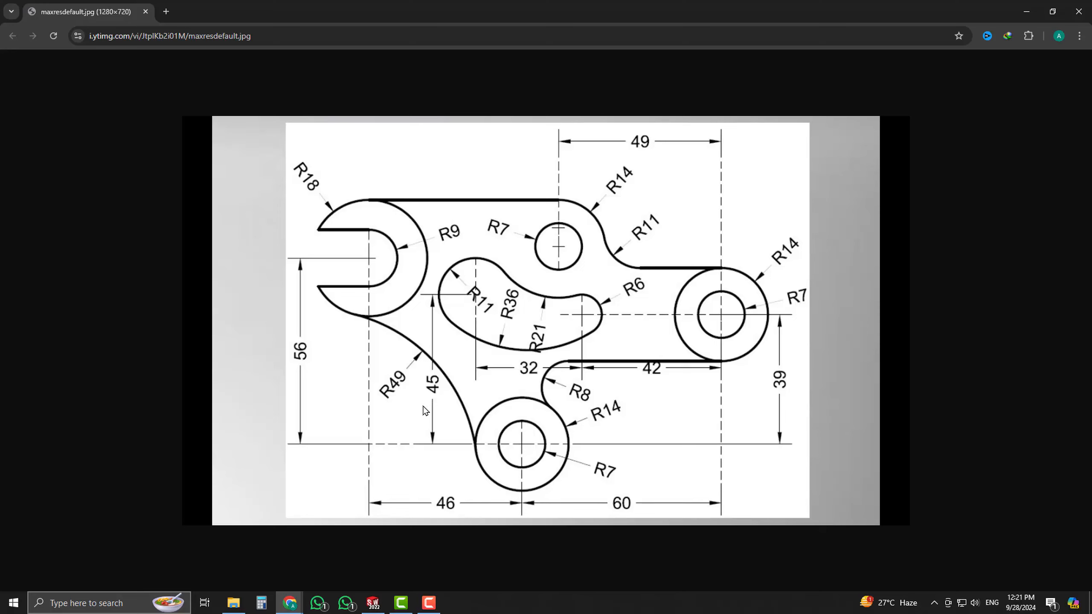
pyautogui.click(372, 603)
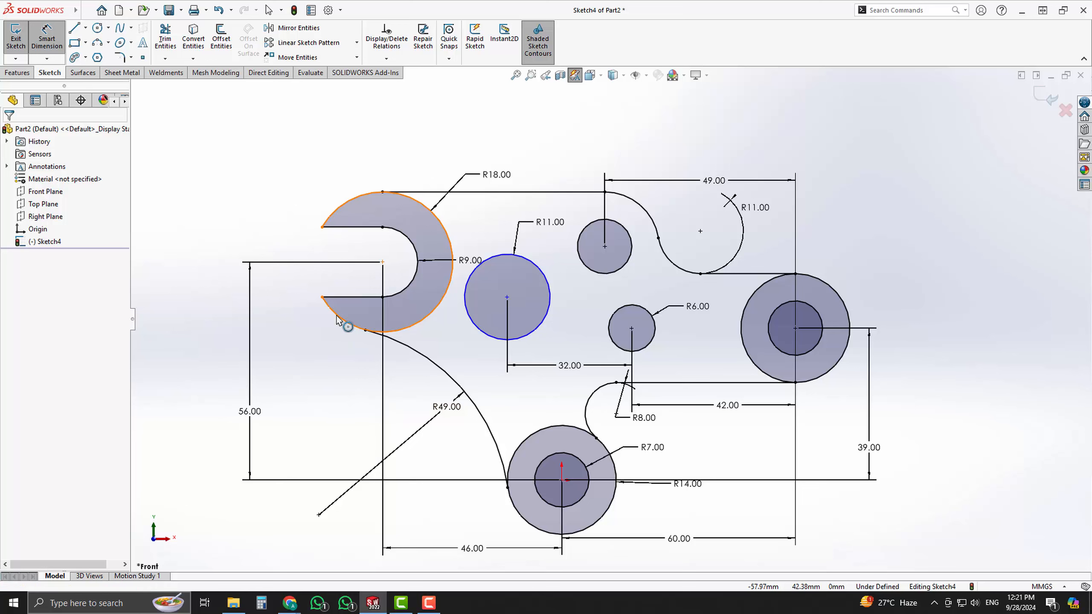
pyautogui.click(507, 297)
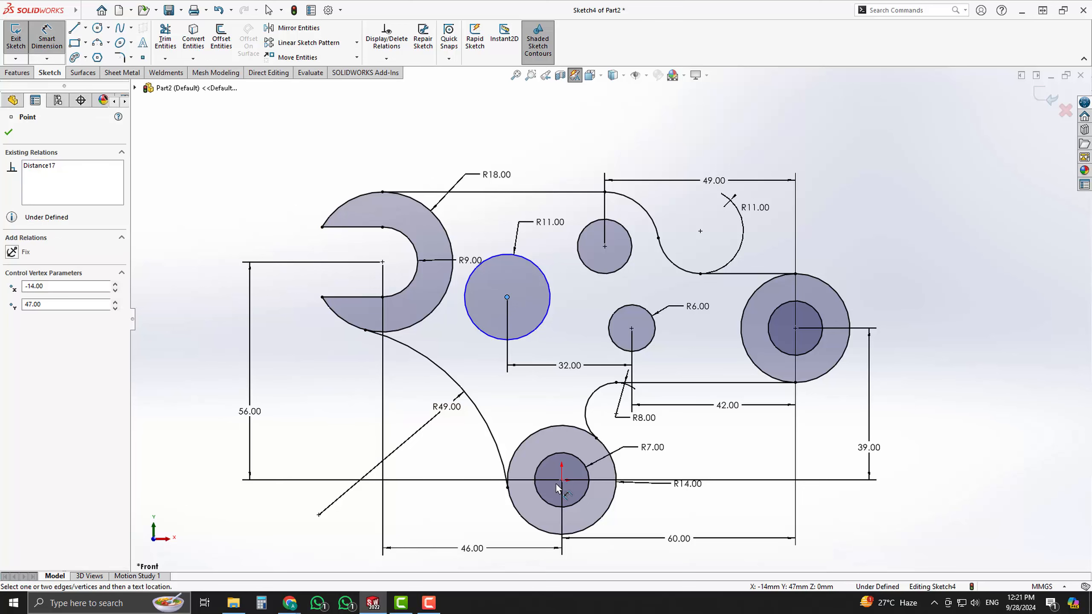
pyautogui.click(562, 480)
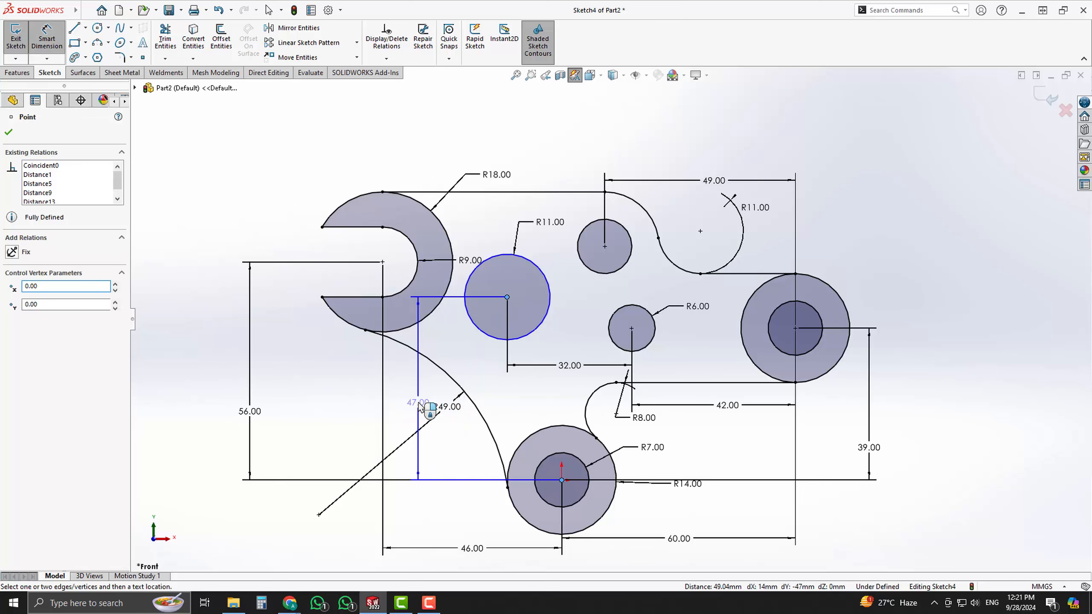
pyautogui.click(418, 408)
pyautogui.write('45')
pyautogui.press('Return')
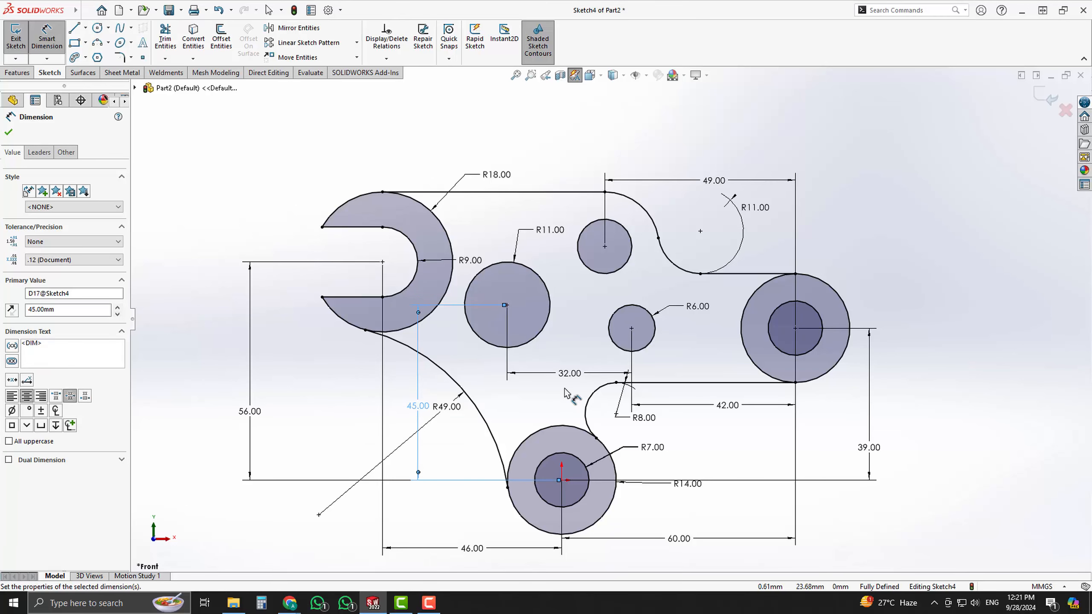
pyautogui.press('Escape')
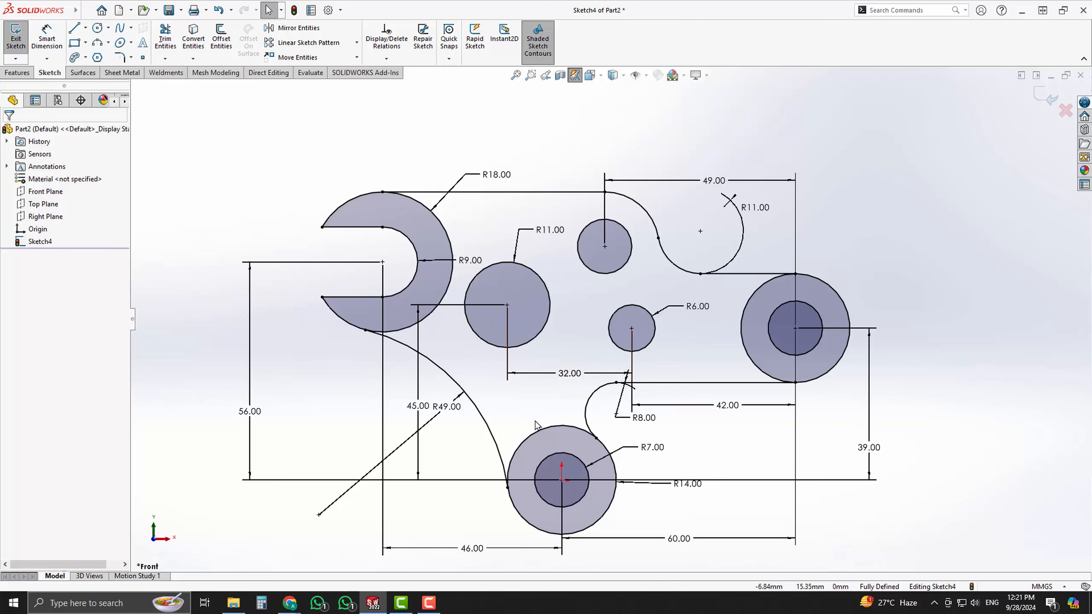
# - After checking the reference drawing in the browser, sketch a downward-bulging three-point arc of about 17.8 mm radius joining the upper sides of the two slot circles
pyautogui.moveTo(289, 602)
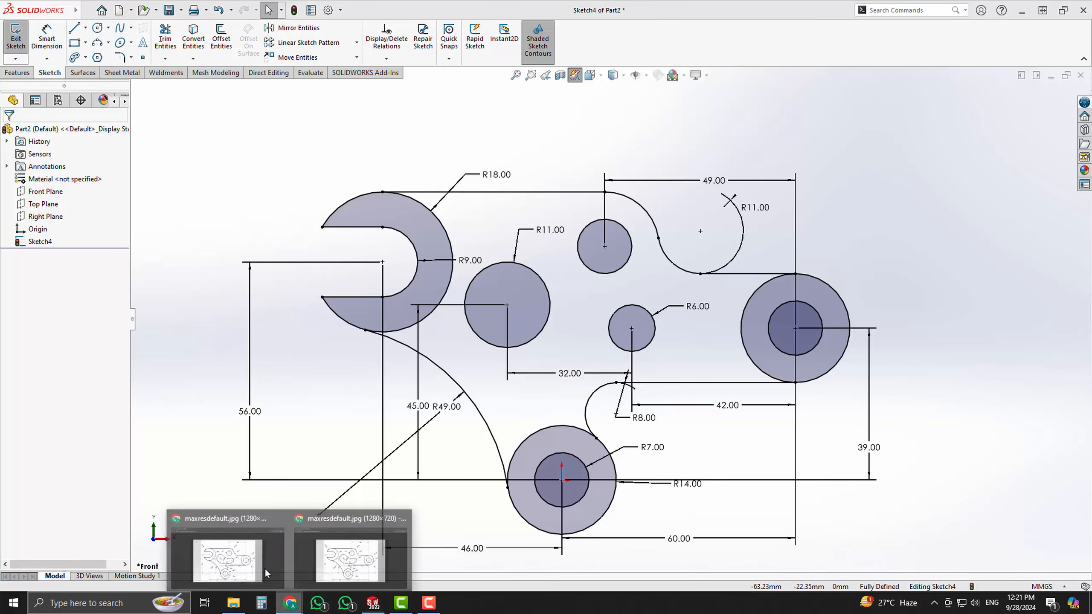
pyautogui.click(266, 573)
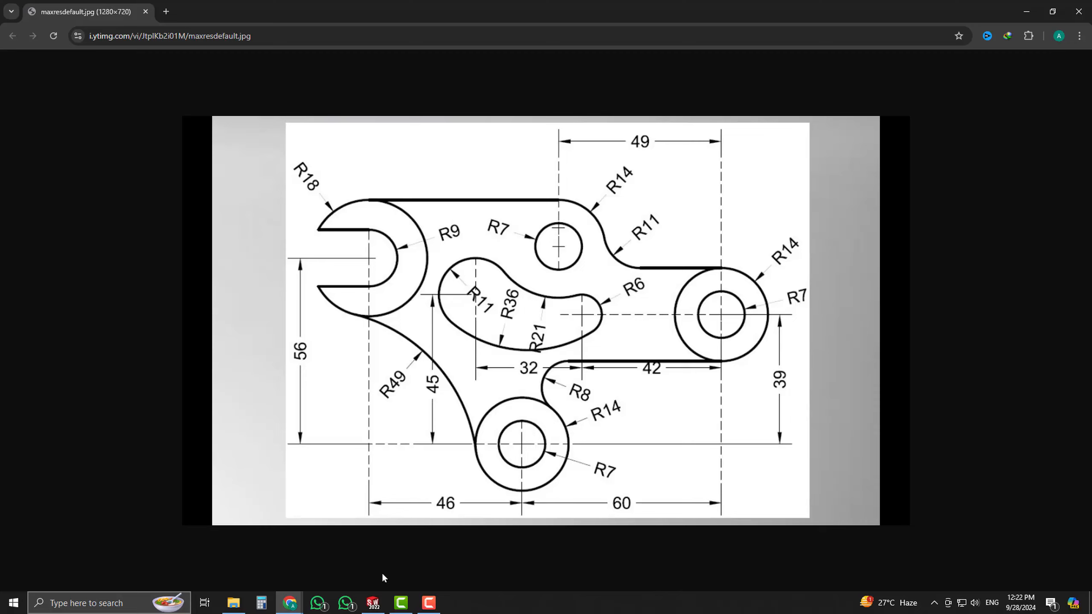
pyautogui.click(373, 603)
pyautogui.scroll(-3, 590, 319)
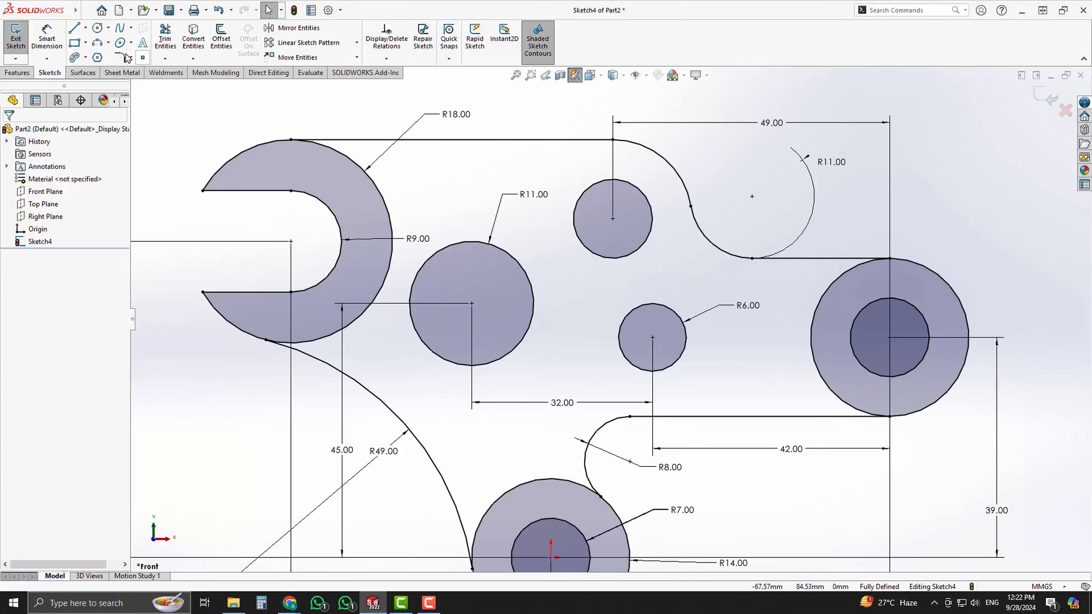
pyautogui.click(97, 42)
pyautogui.click(512, 255)
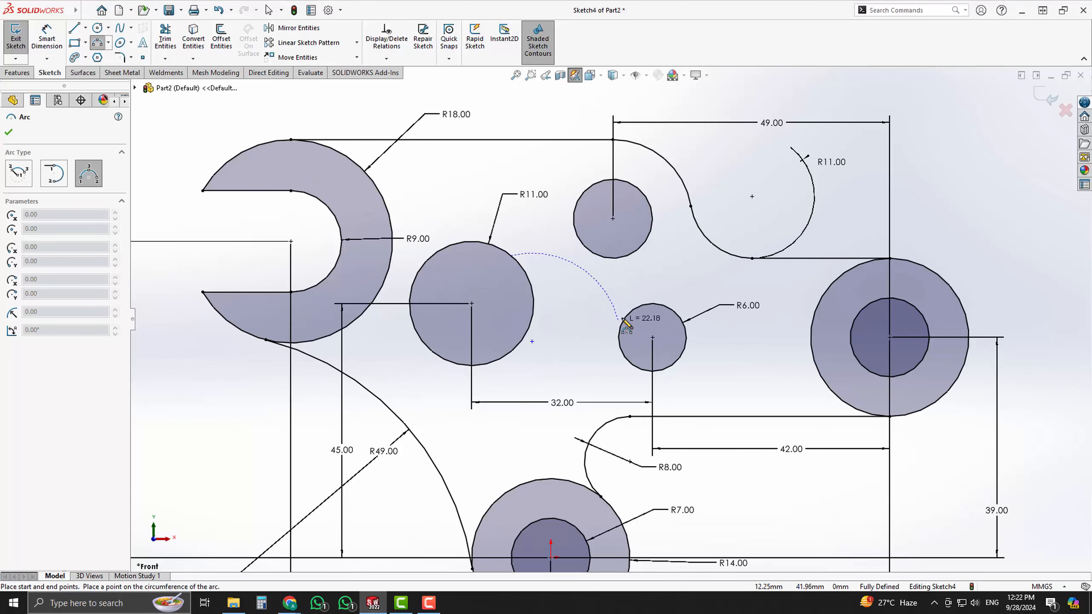
pyautogui.click(630, 311)
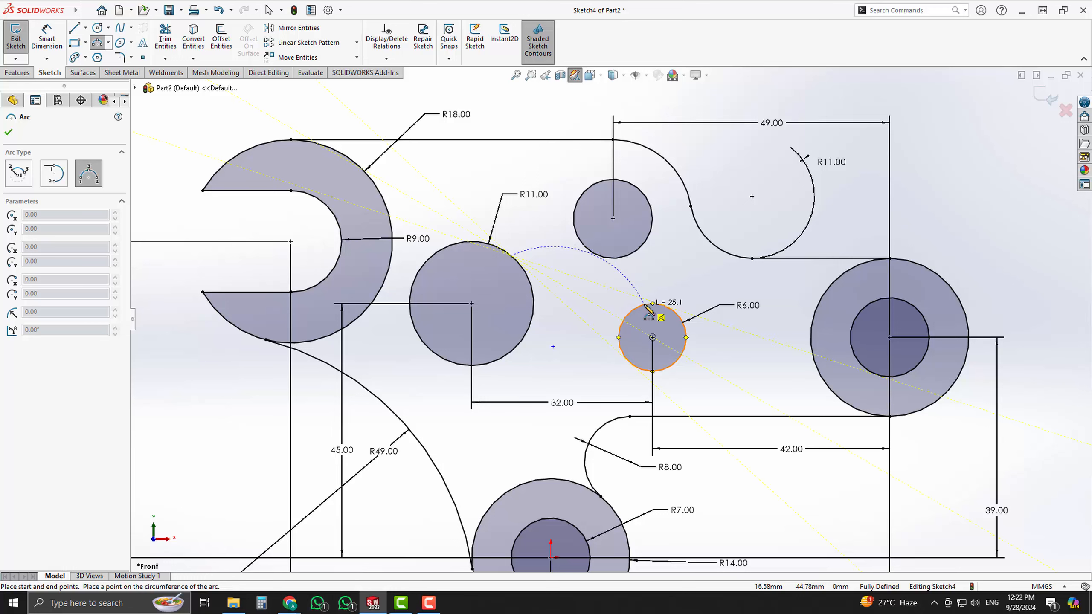
pyautogui.click(606, 319)
pyautogui.press('Escape')
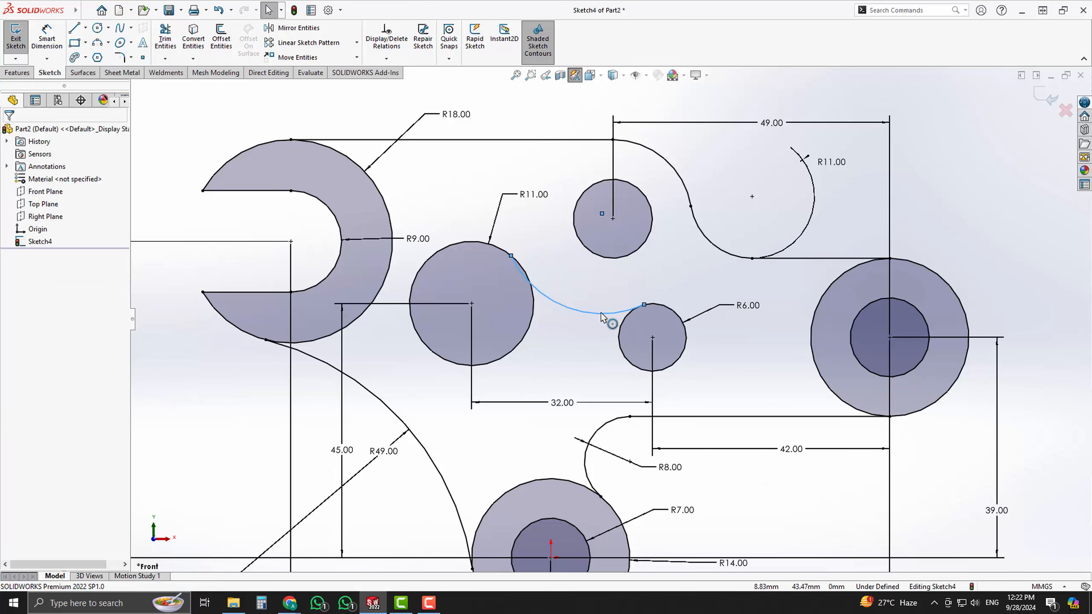
# - Make the upper slot arc tangent to both the R6 circle and the R11 circle beside the jaw
pyautogui.click(601, 314)
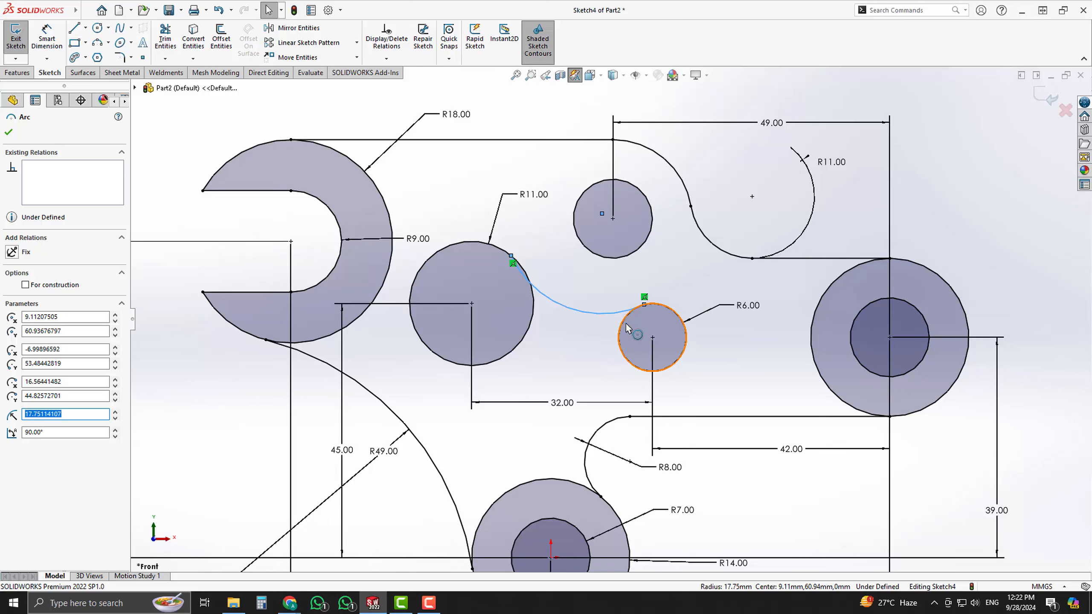
pyautogui.keyDown('ctrl'); pyautogui.click(623, 322); pyautogui.keyUp('ctrl')
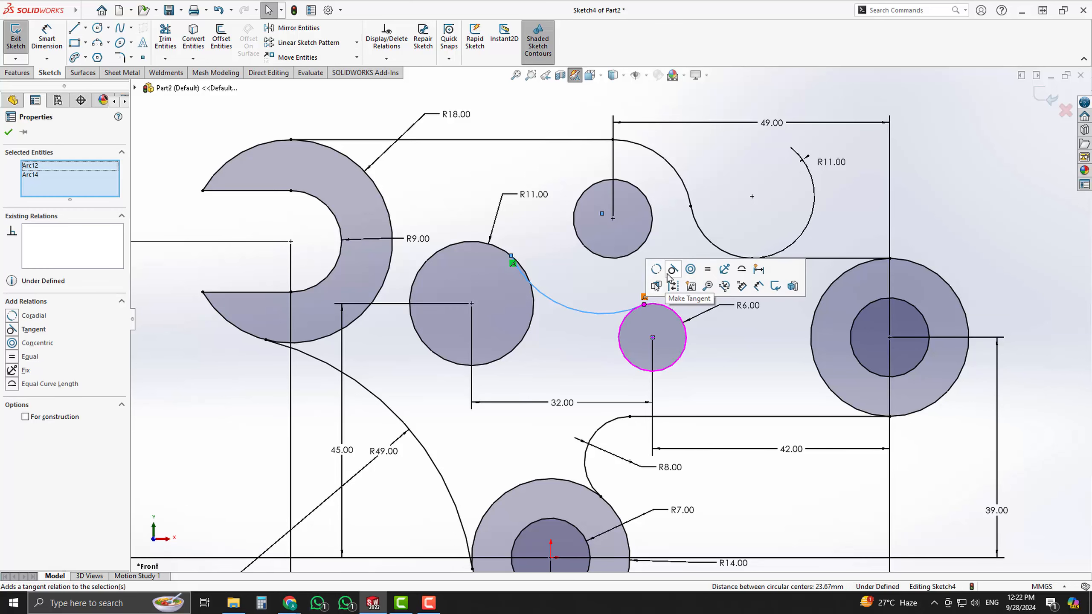
pyautogui.click(606, 282)
pyautogui.click(557, 303)
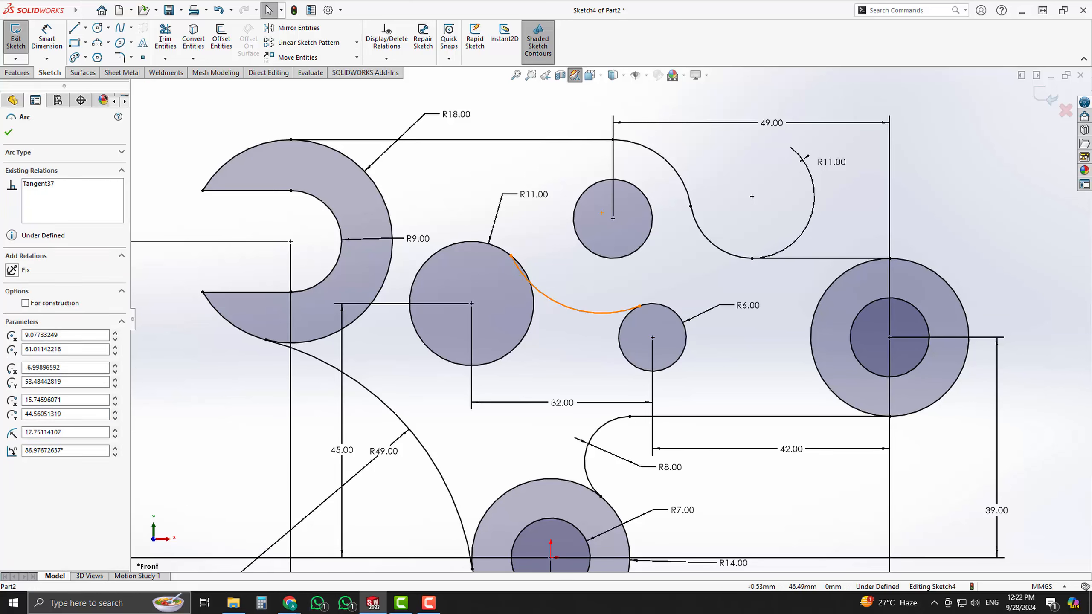
pyautogui.keyDown('ctrl'); pyautogui.click(533, 310); pyautogui.keyUp('ctrl')
pyautogui.click(580, 260)
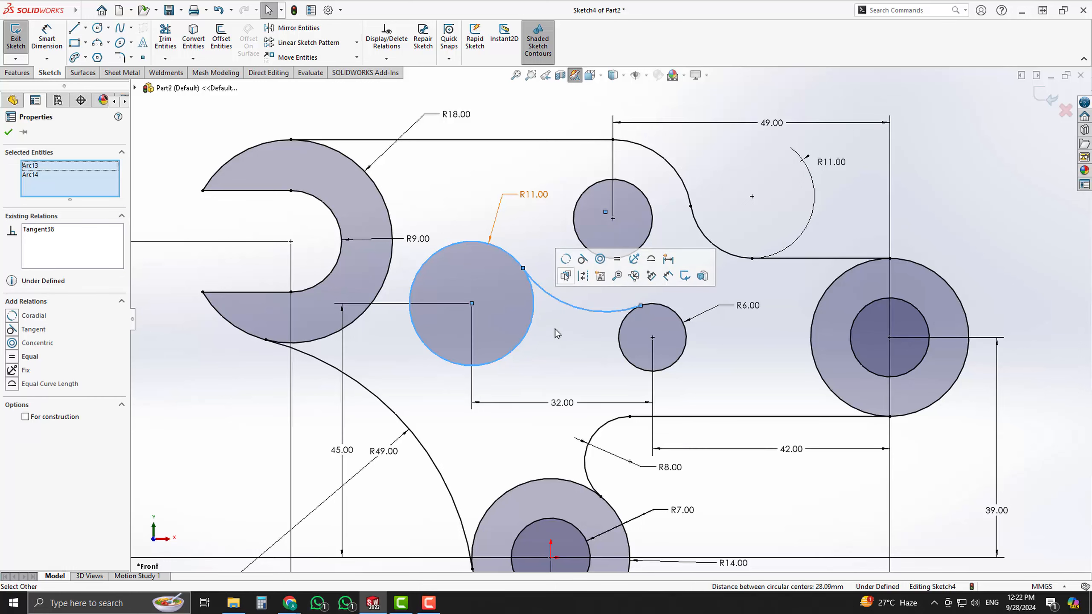
pyautogui.click(557, 335)
# - Dimension the upper slot arc with a 21 mm radius
pyautogui.moveTo(577, 360); pyautogui.dragTo(581, 297, button='right')
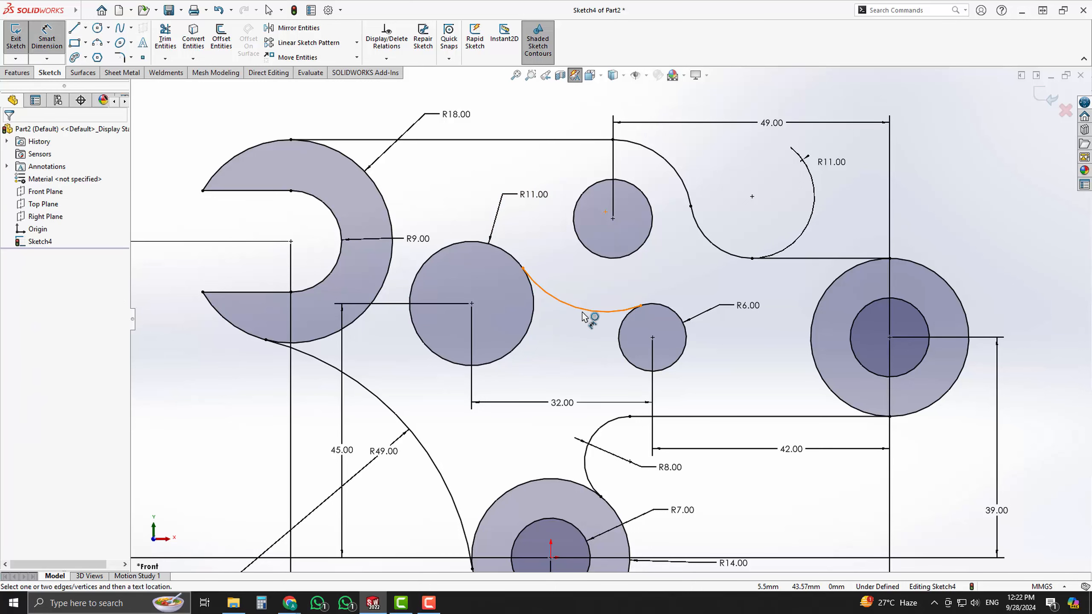
pyautogui.click(584, 310)
pyautogui.click(602, 300)
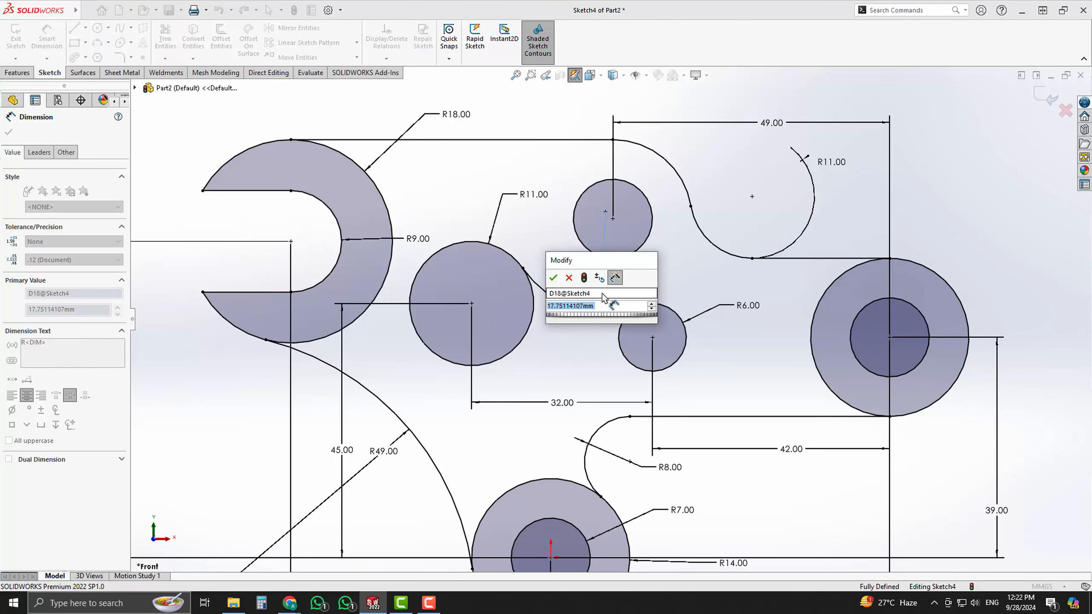
pyautogui.write('21')
pyautogui.press('Return')
pyautogui.press('Escape')
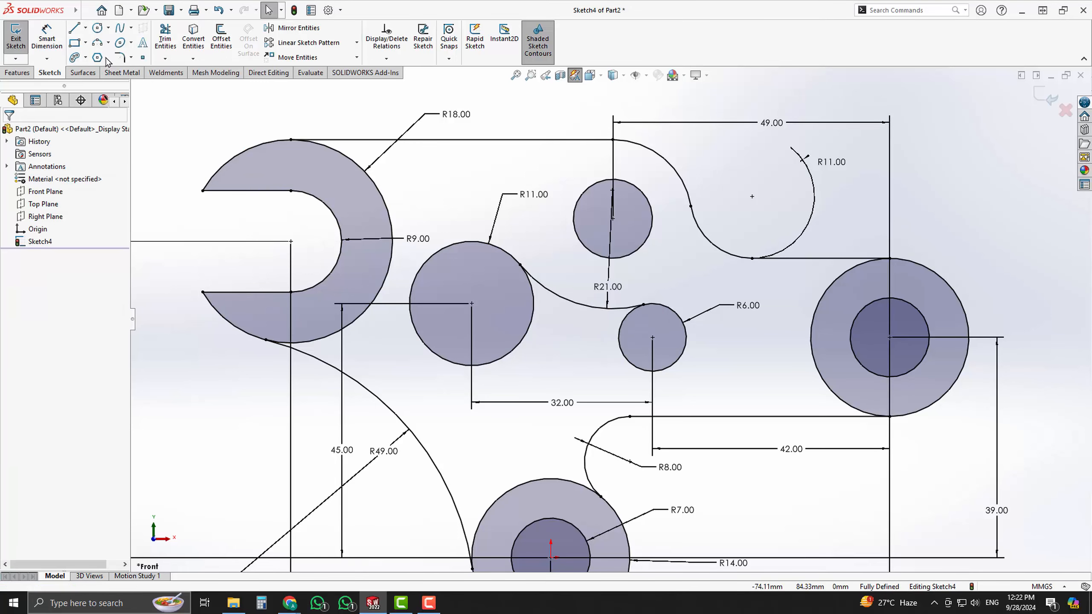
# - Sketch a downward-bulging three-point arc of about 31.3 mm radius joining the lower sides of the R11 and R6 slot circles
pyautogui.click(97, 42)
pyautogui.click(504, 358)
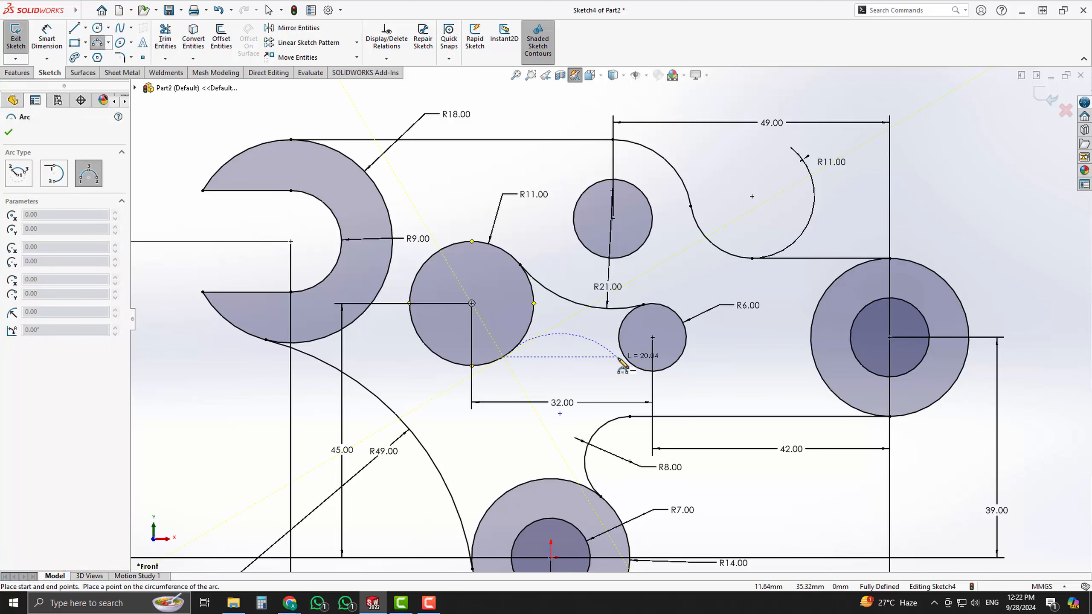
pyautogui.click(632, 362)
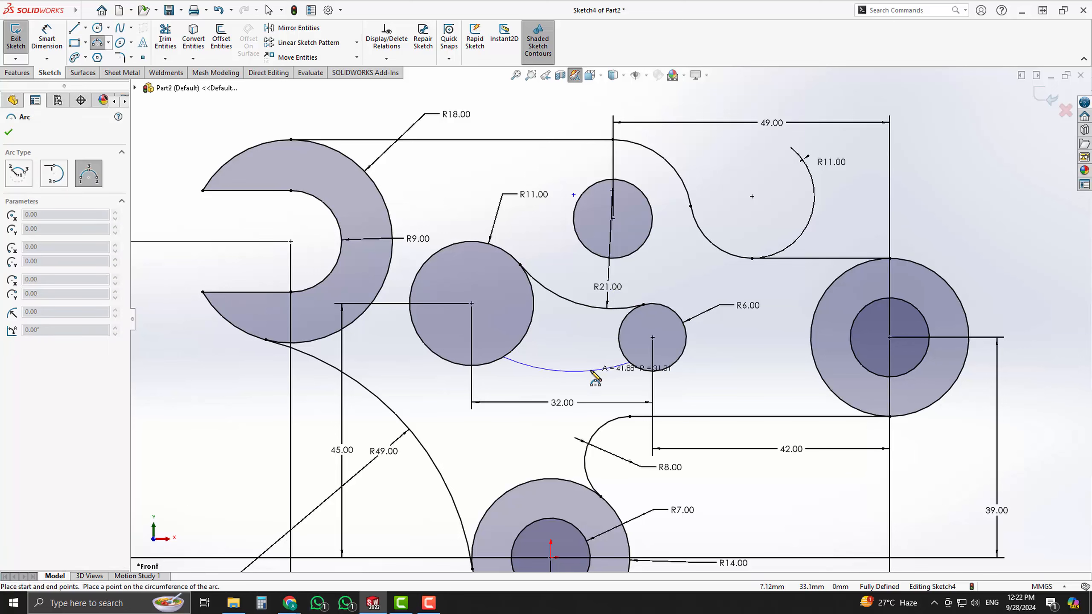
pyautogui.click(589, 370)
pyautogui.press('Escape')
pyautogui.click(565, 372)
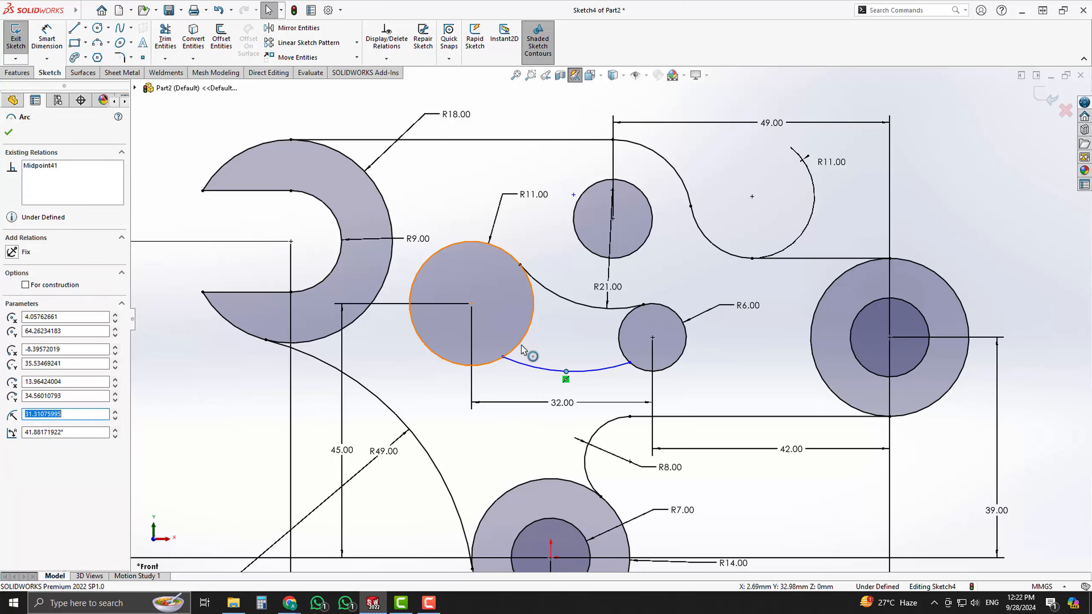
pyautogui.keyDown('ctrl'); pyautogui.click(472, 303); pyautogui.keyUp('ctrl')
pyautogui.click(556, 360)
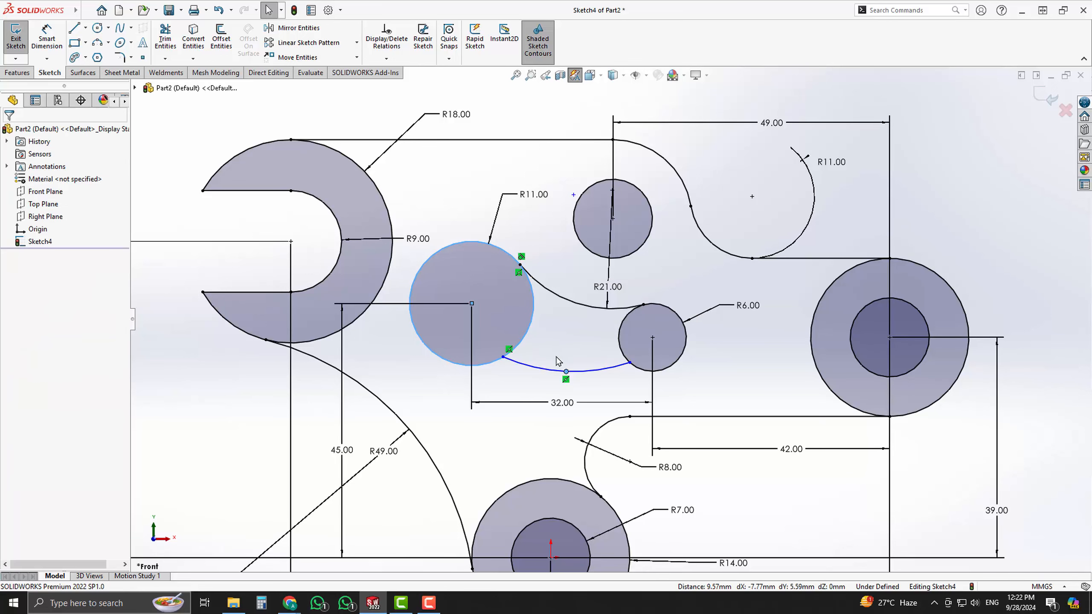
# - Make the lower slot arc tangent to both the R11 circle beside the jaw and the R6 circle
pyautogui.click(527, 367)
pyautogui.keyDown('ctrl'); pyautogui.click(518, 347); pyautogui.keyUp('ctrl')
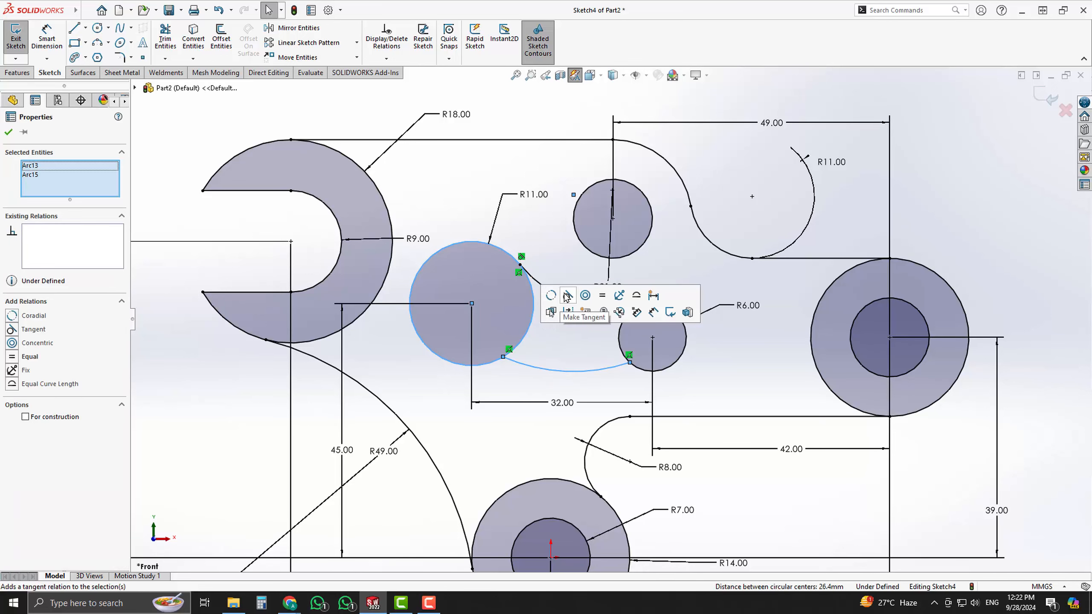
pyautogui.click(568, 298)
pyautogui.click(566, 366)
pyautogui.click(624, 372)
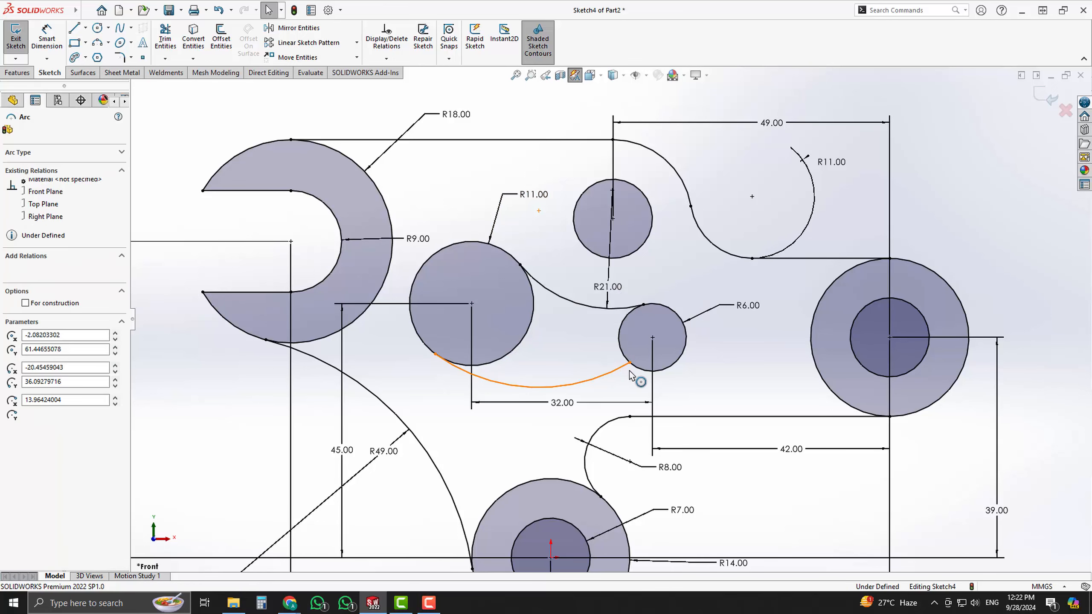
pyautogui.keyDown('ctrl'); pyautogui.click(649, 371); pyautogui.keyUp('ctrl')
pyautogui.click(688, 324)
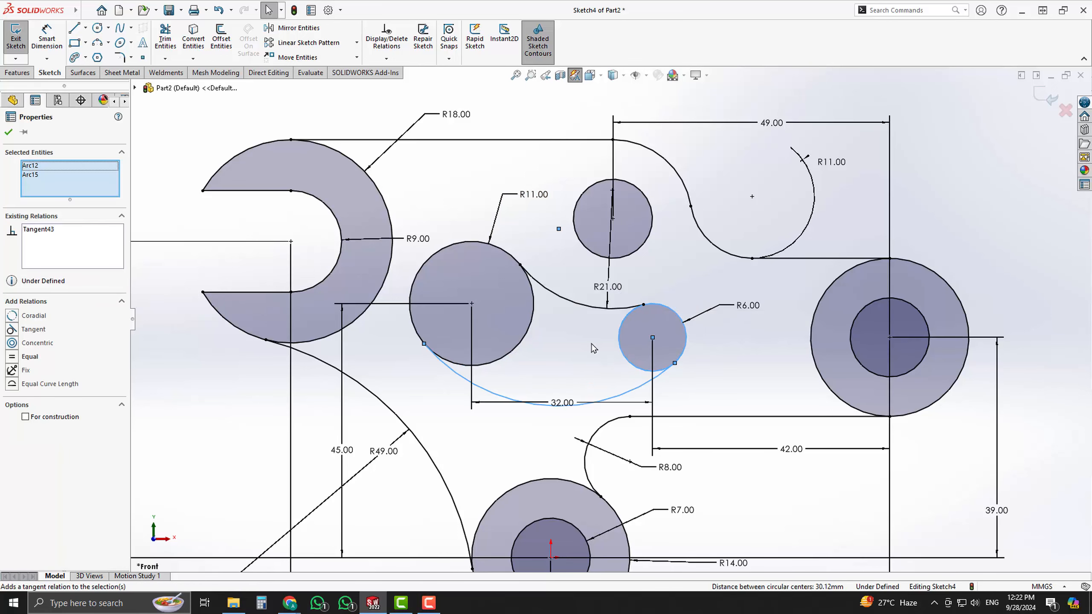
pyautogui.click(588, 365)
# - Dimension the lower slot arc with a 36 mm radius
pyautogui.moveTo(588, 365); pyautogui.dragTo(554, 324, button='right')
pyautogui.click(477, 400)
pyautogui.click(539, 371)
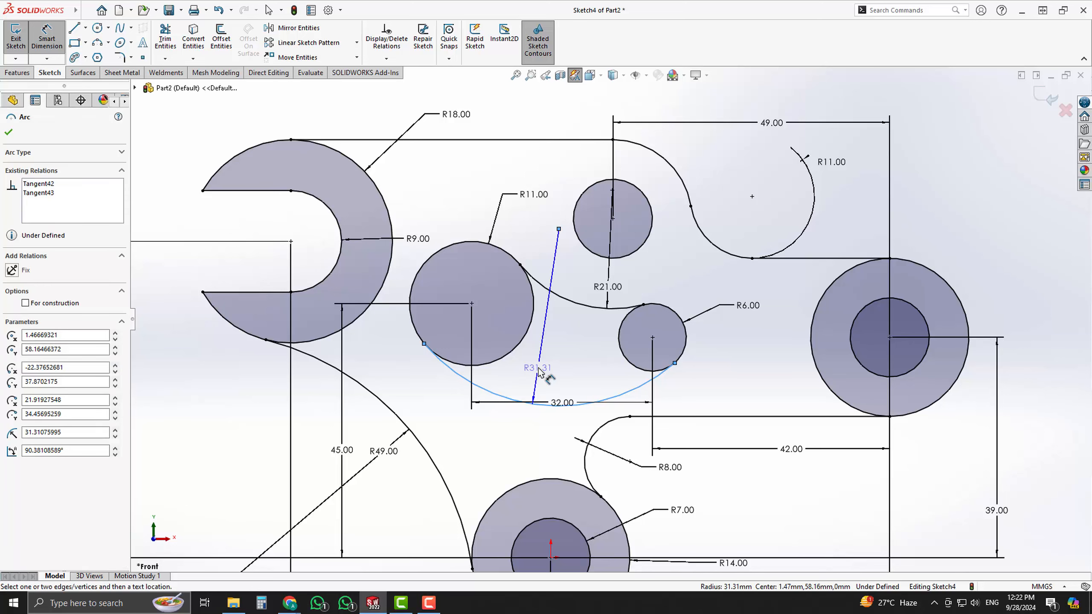
pyautogui.write('36')
pyautogui.press('Return')
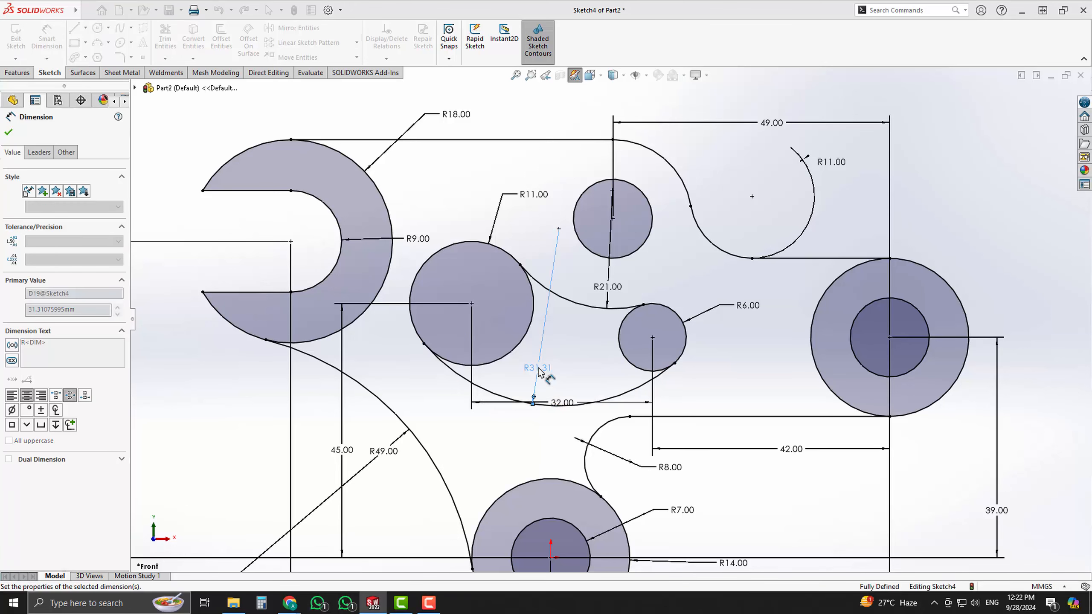
# - Trim the inner portions of the R11 and R6 slot circles between the R21 and R36 arcs to form one closed slot outline
pyautogui.press('Escape')
pyautogui.scroll(2, 579, 338)
pyautogui.scroll(-2, 578, 343)
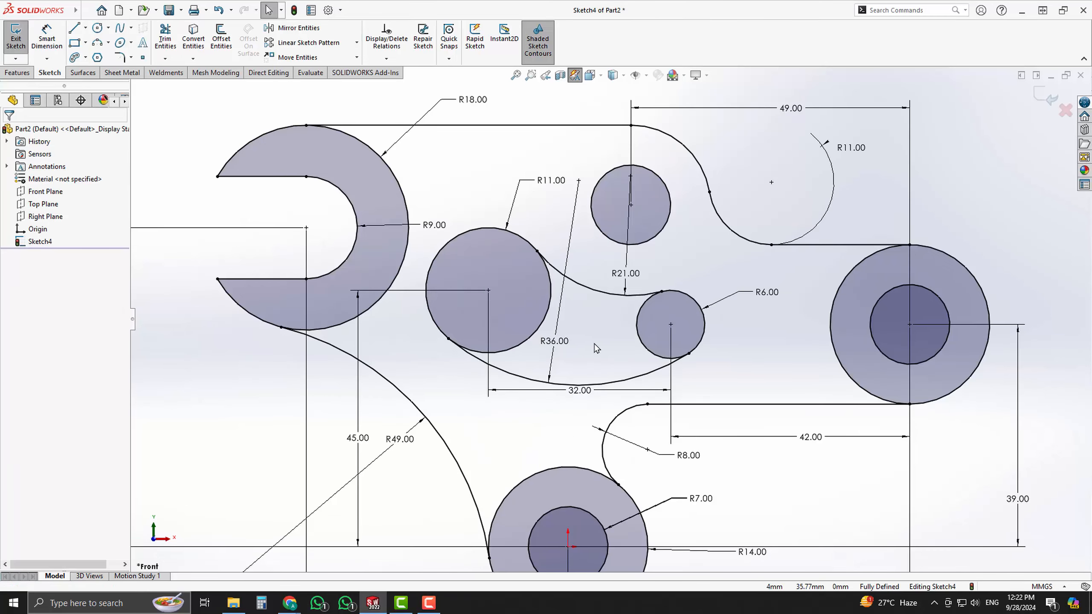
pyautogui.scroll(-1, 613, 348)
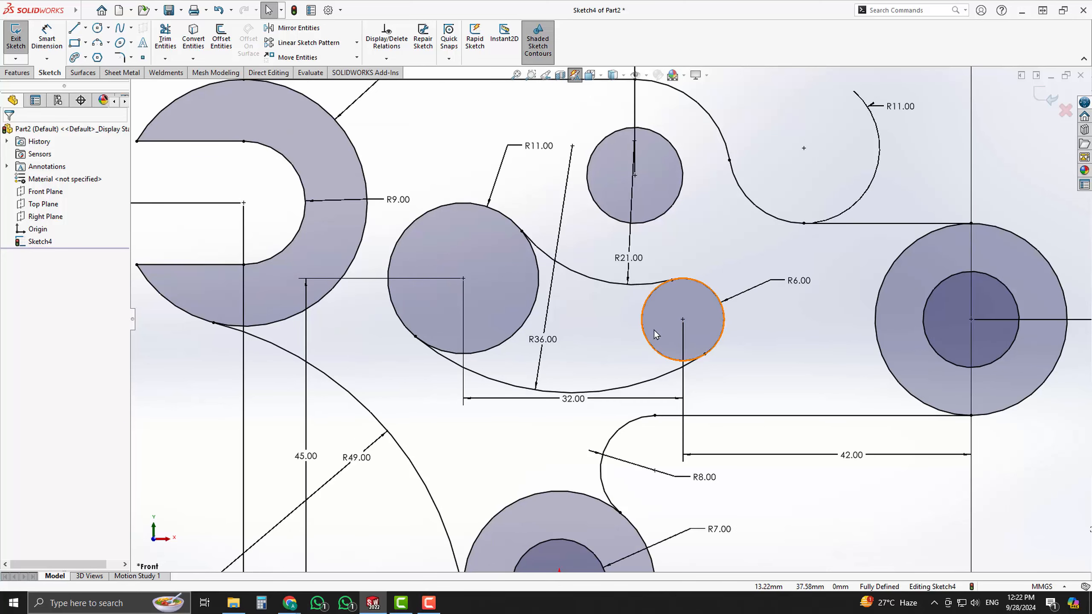
pyautogui.click(164, 43)
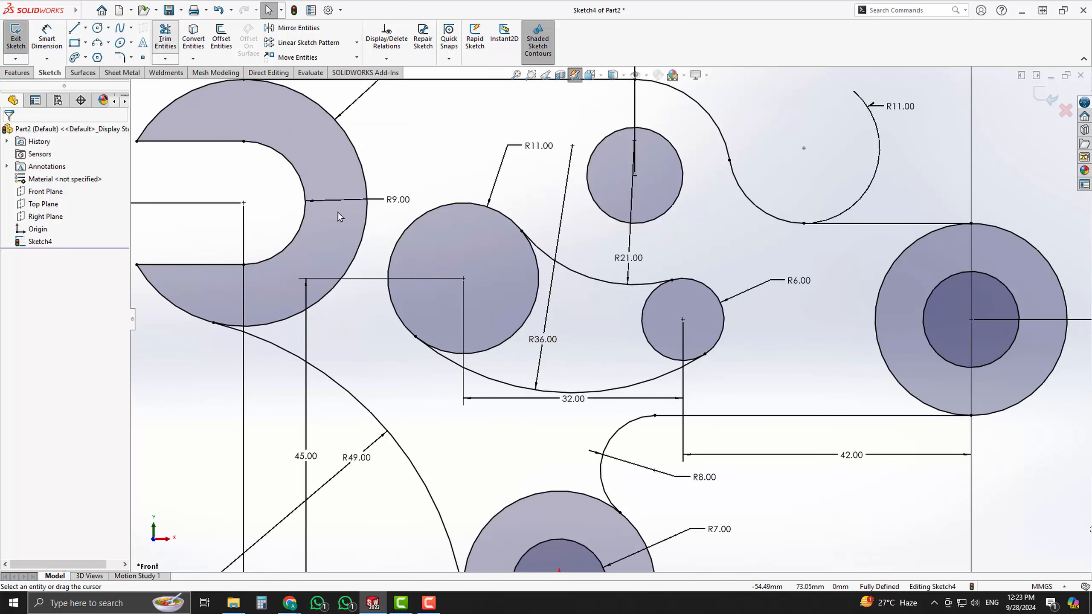
pyautogui.moveTo(575, 328)
pyautogui.mouseDown()
pyautogui.moveTo(620, 338)
pyautogui.moveTo(664, 329)
pyautogui.mouseUp()
pyautogui.press('Escape')
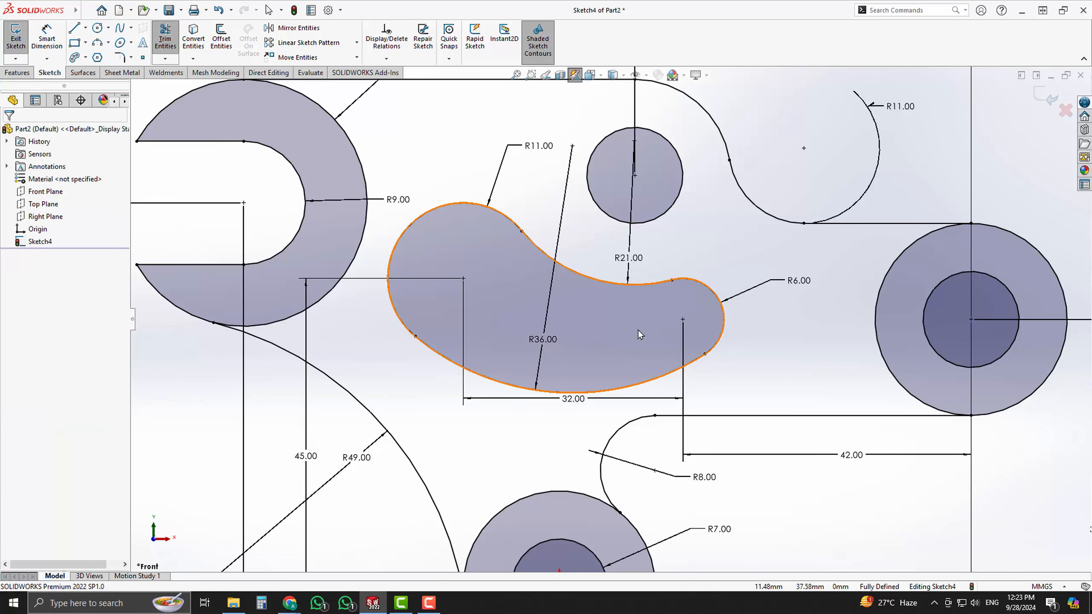
# - Check the whole plate sketch against the reference drawing in Chrome and return to SOLIDWORKS
pyautogui.scroll(5, 638, 330)
pyautogui.scroll(-2, 636, 336)
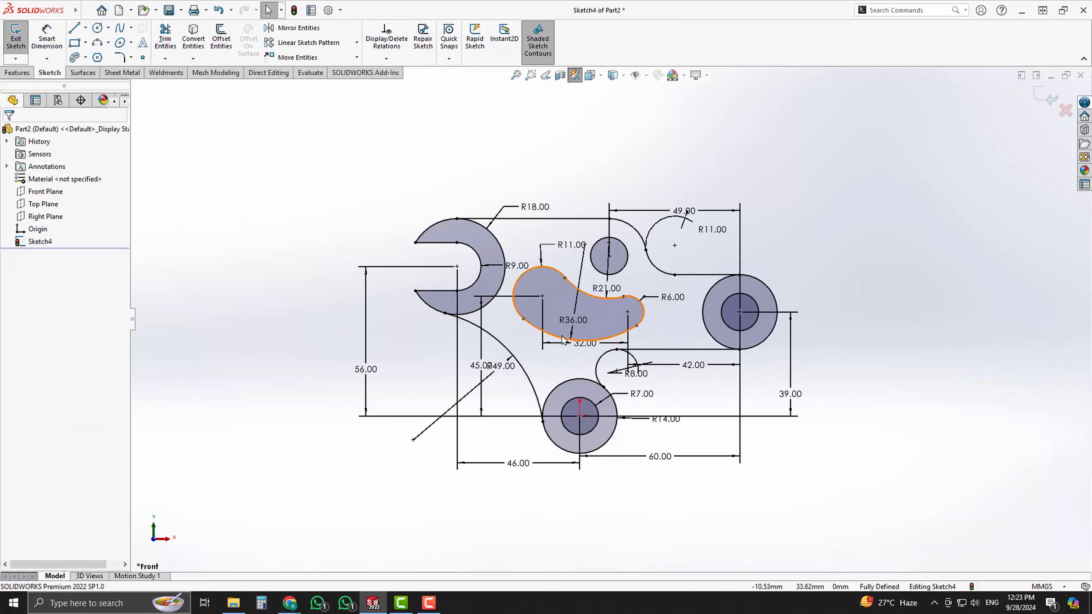
pyautogui.scroll(-2, 573, 342)
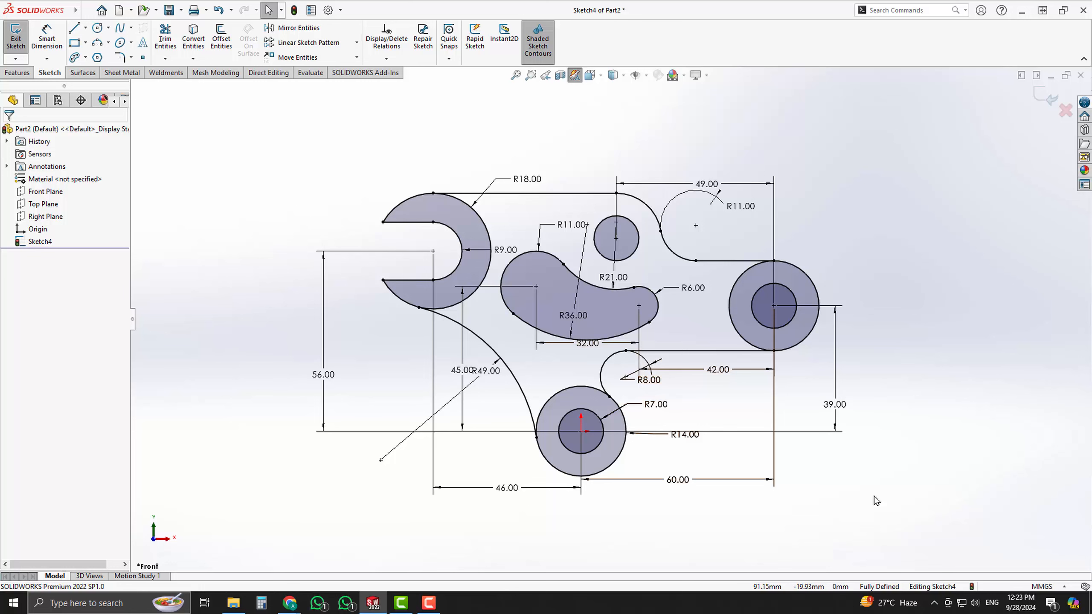
pyautogui.moveTo(289, 603)
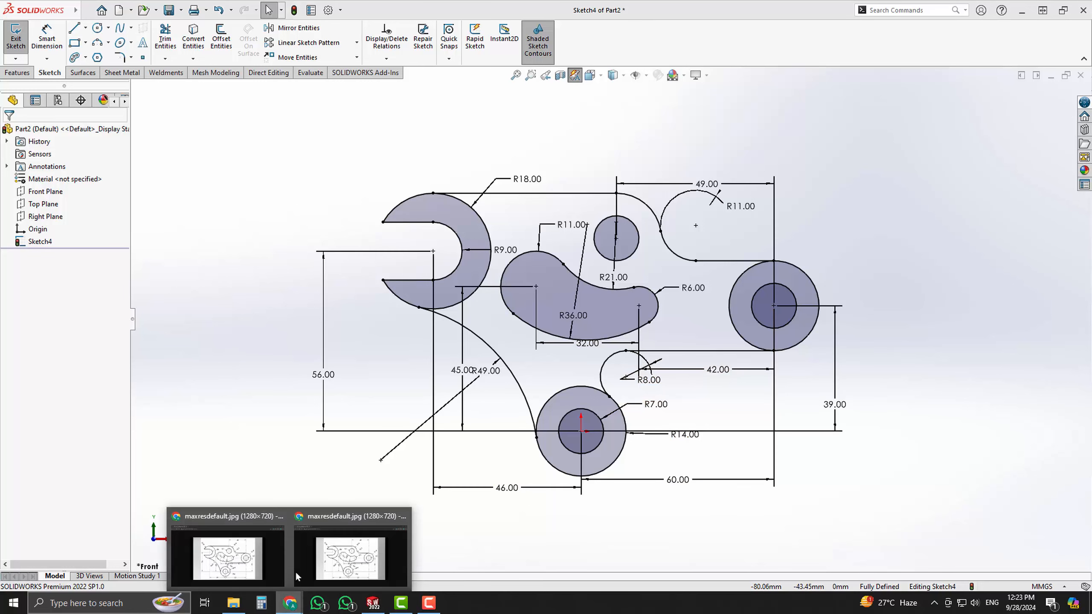
pyautogui.click(241, 555)
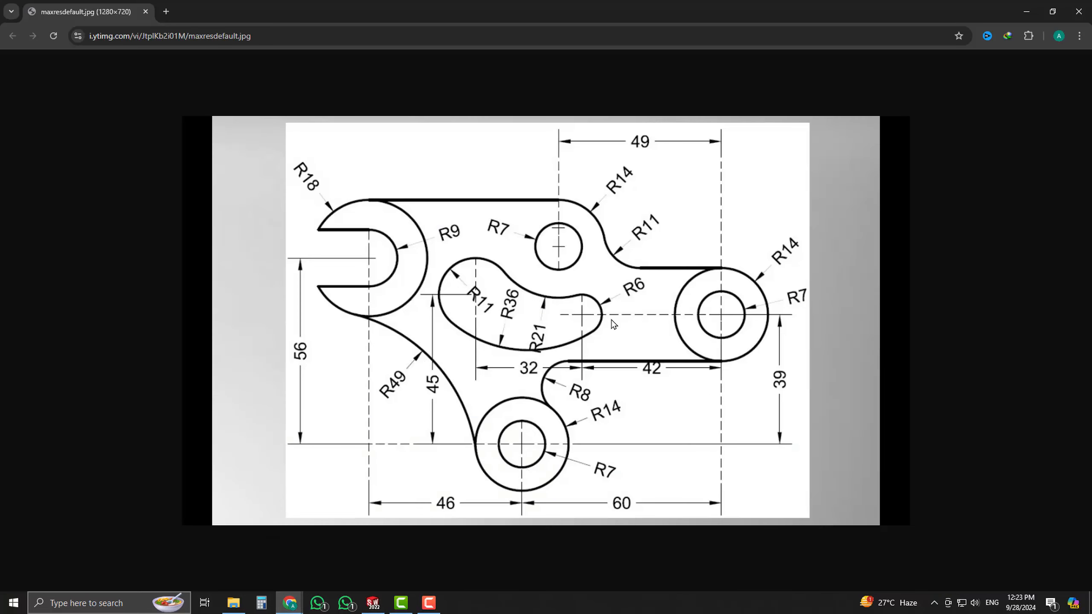
pyautogui.click(373, 603)
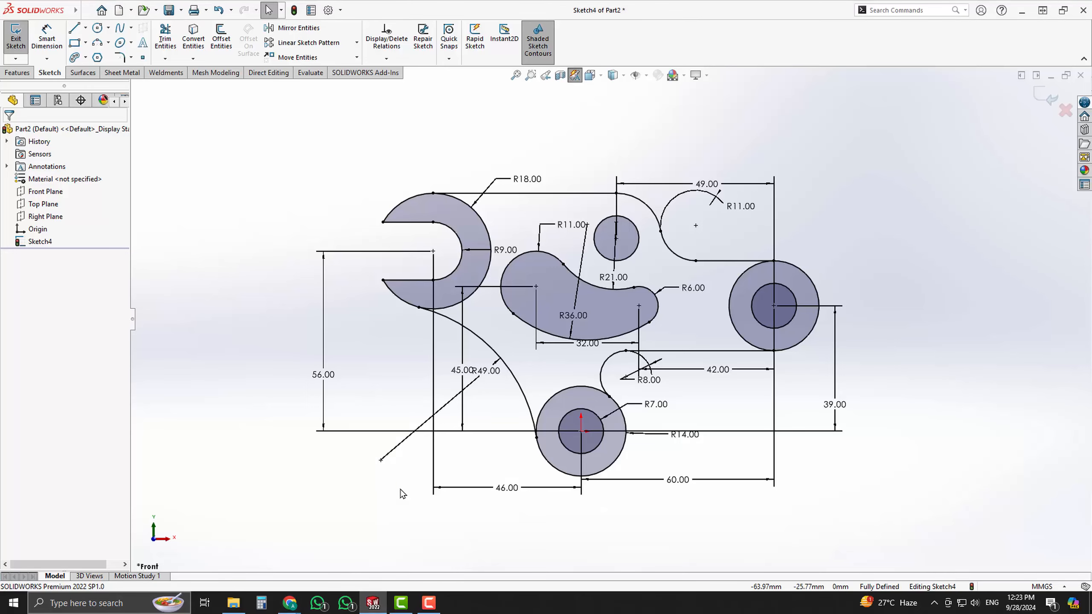